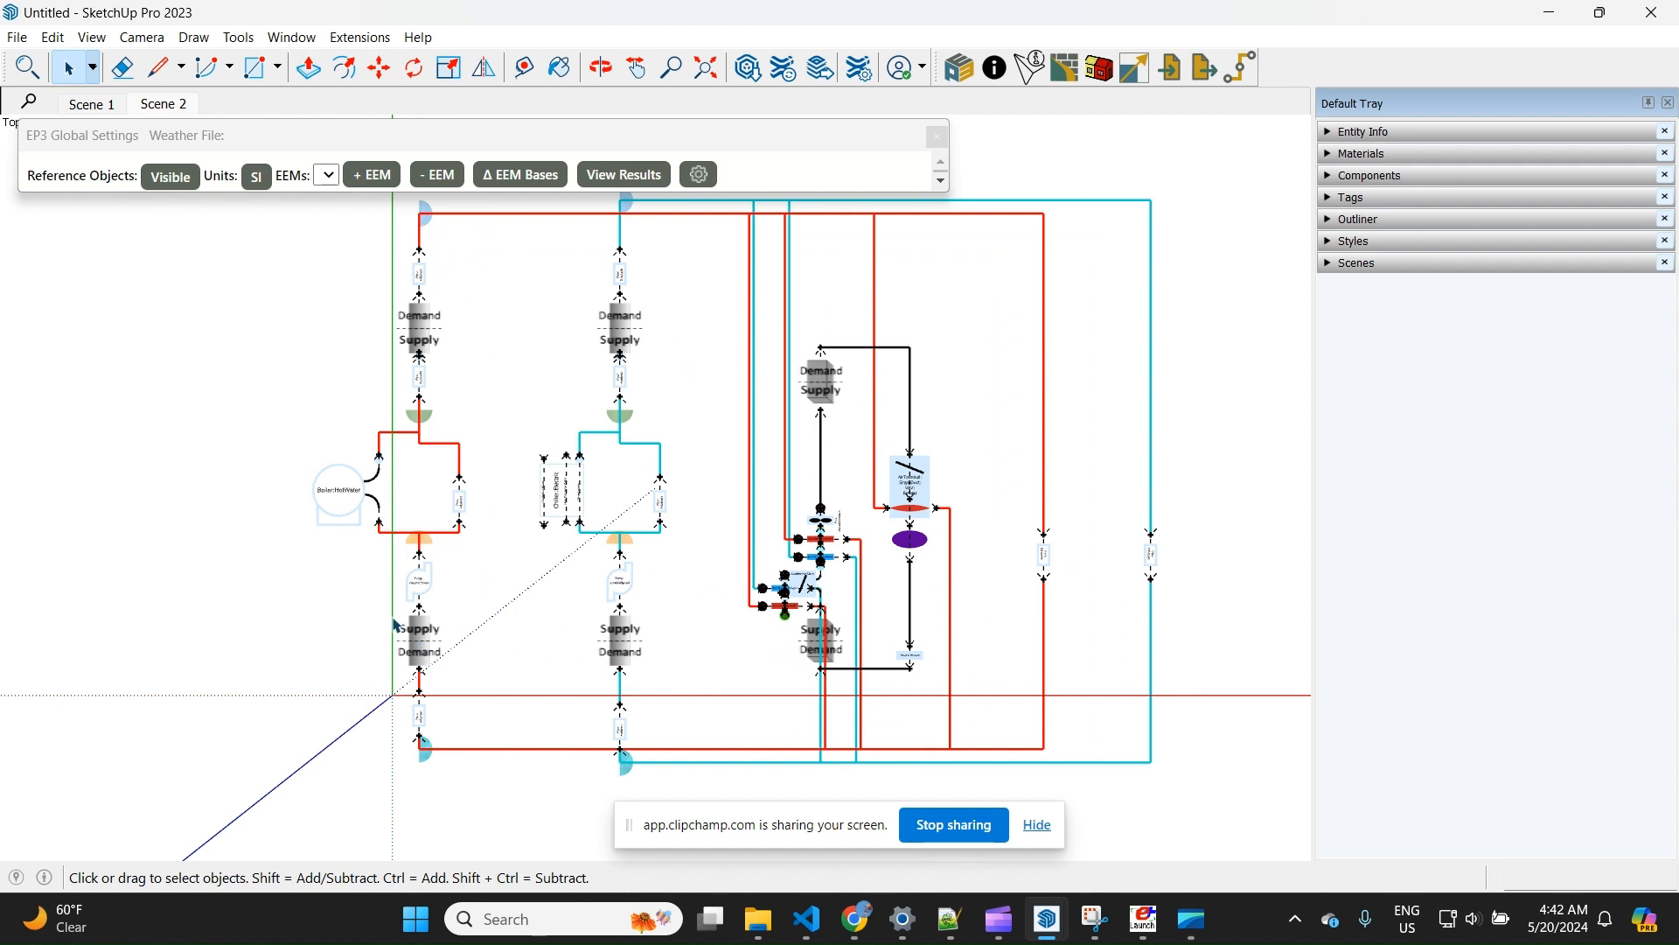
Create a new EEM named VAVHVAC in the EP3 global settings
scroll(396, 626, down, 1)
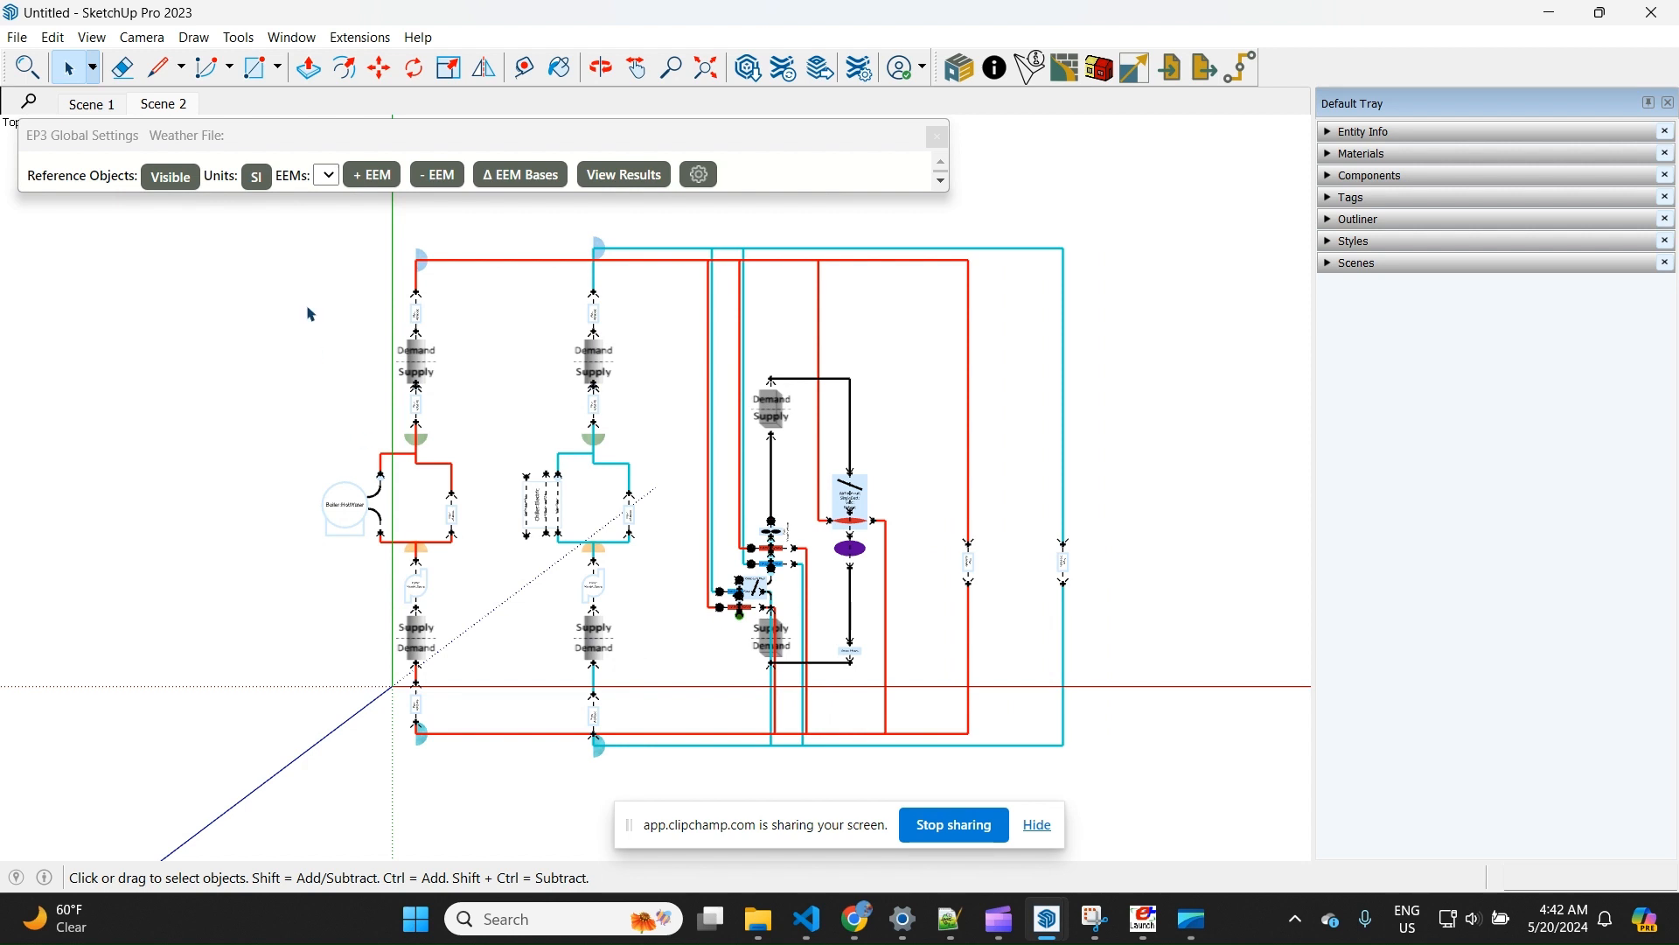
click(371, 174)
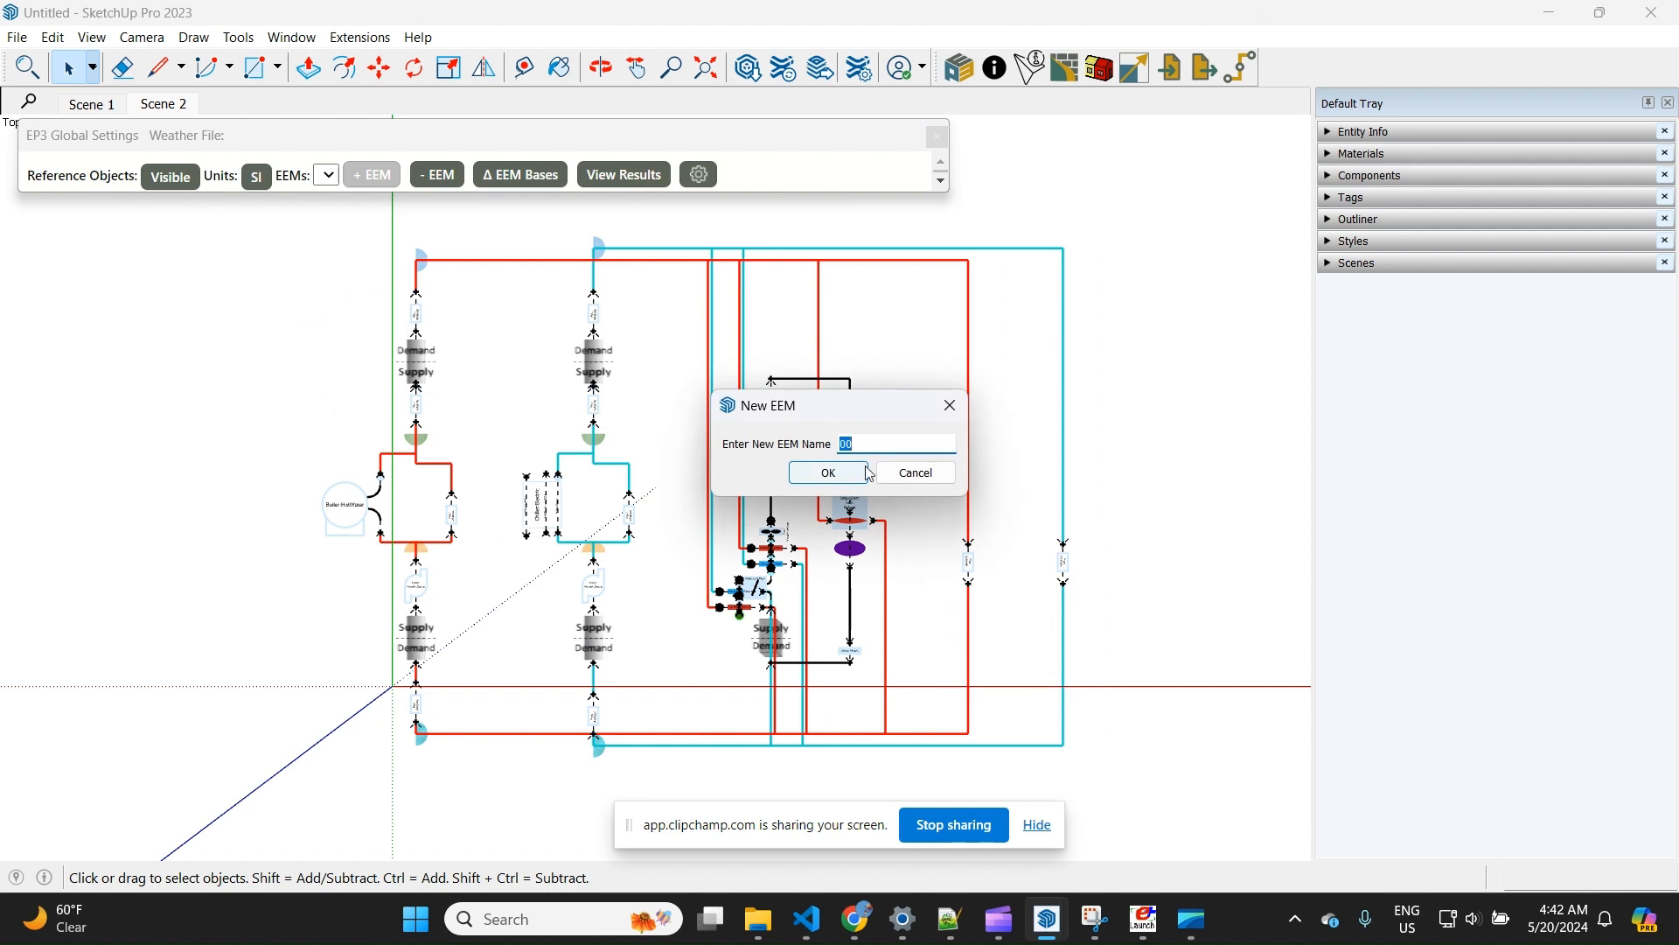
drag(831, 408, 1019, 348)
text(VAVHVAC)
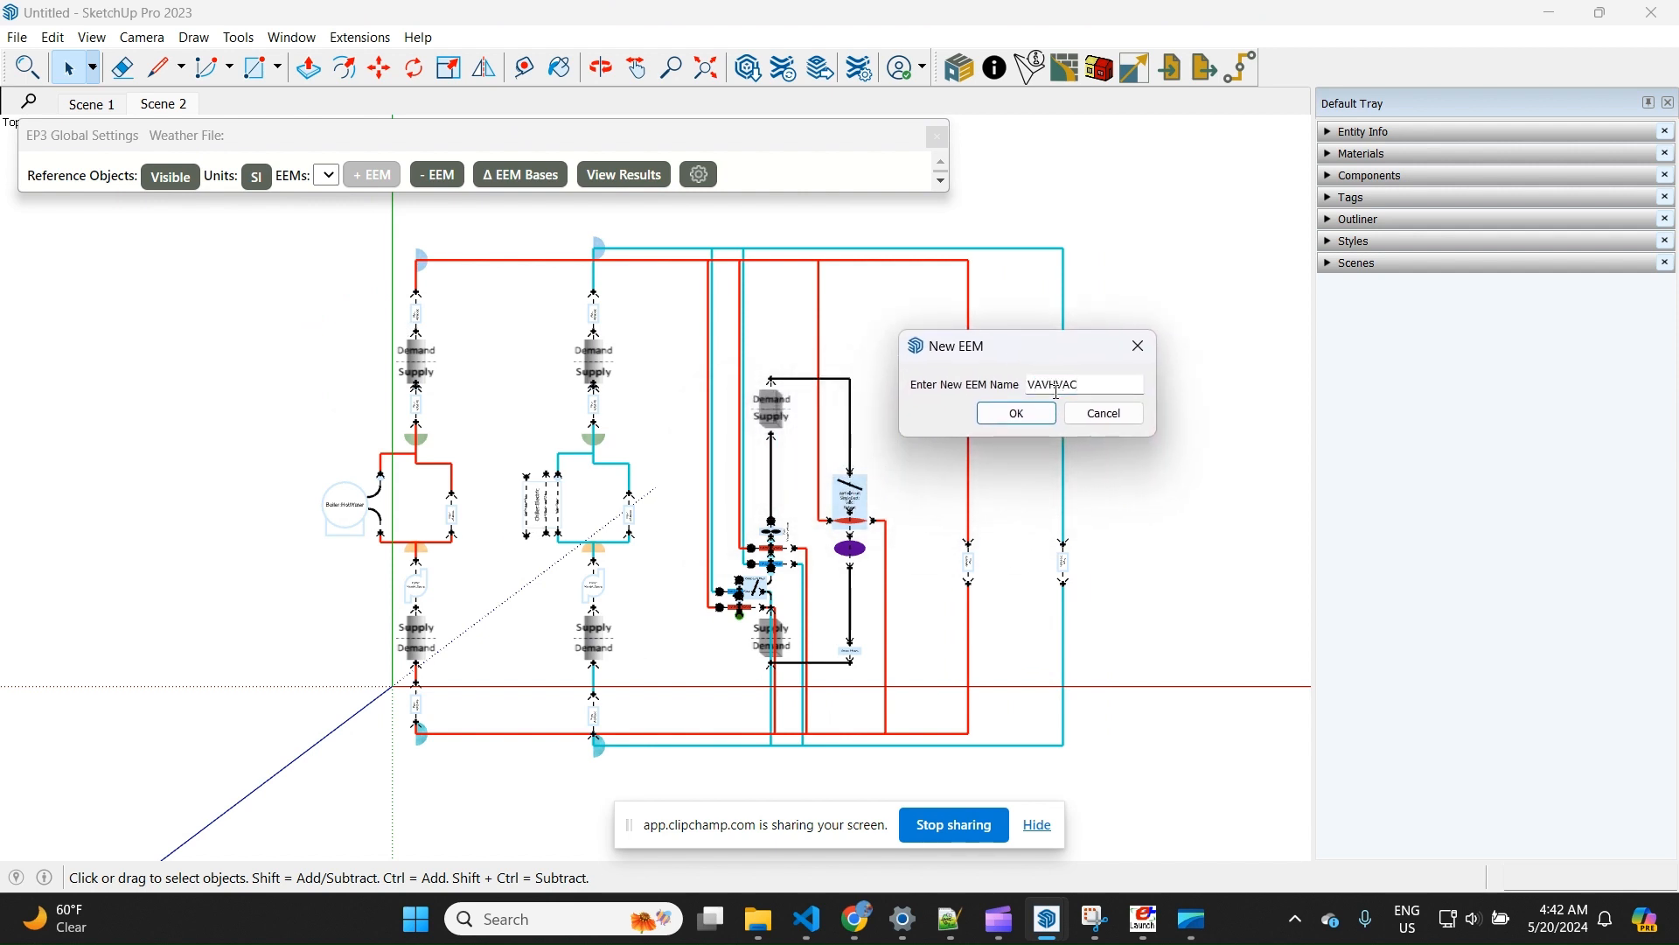
click(1018, 413)
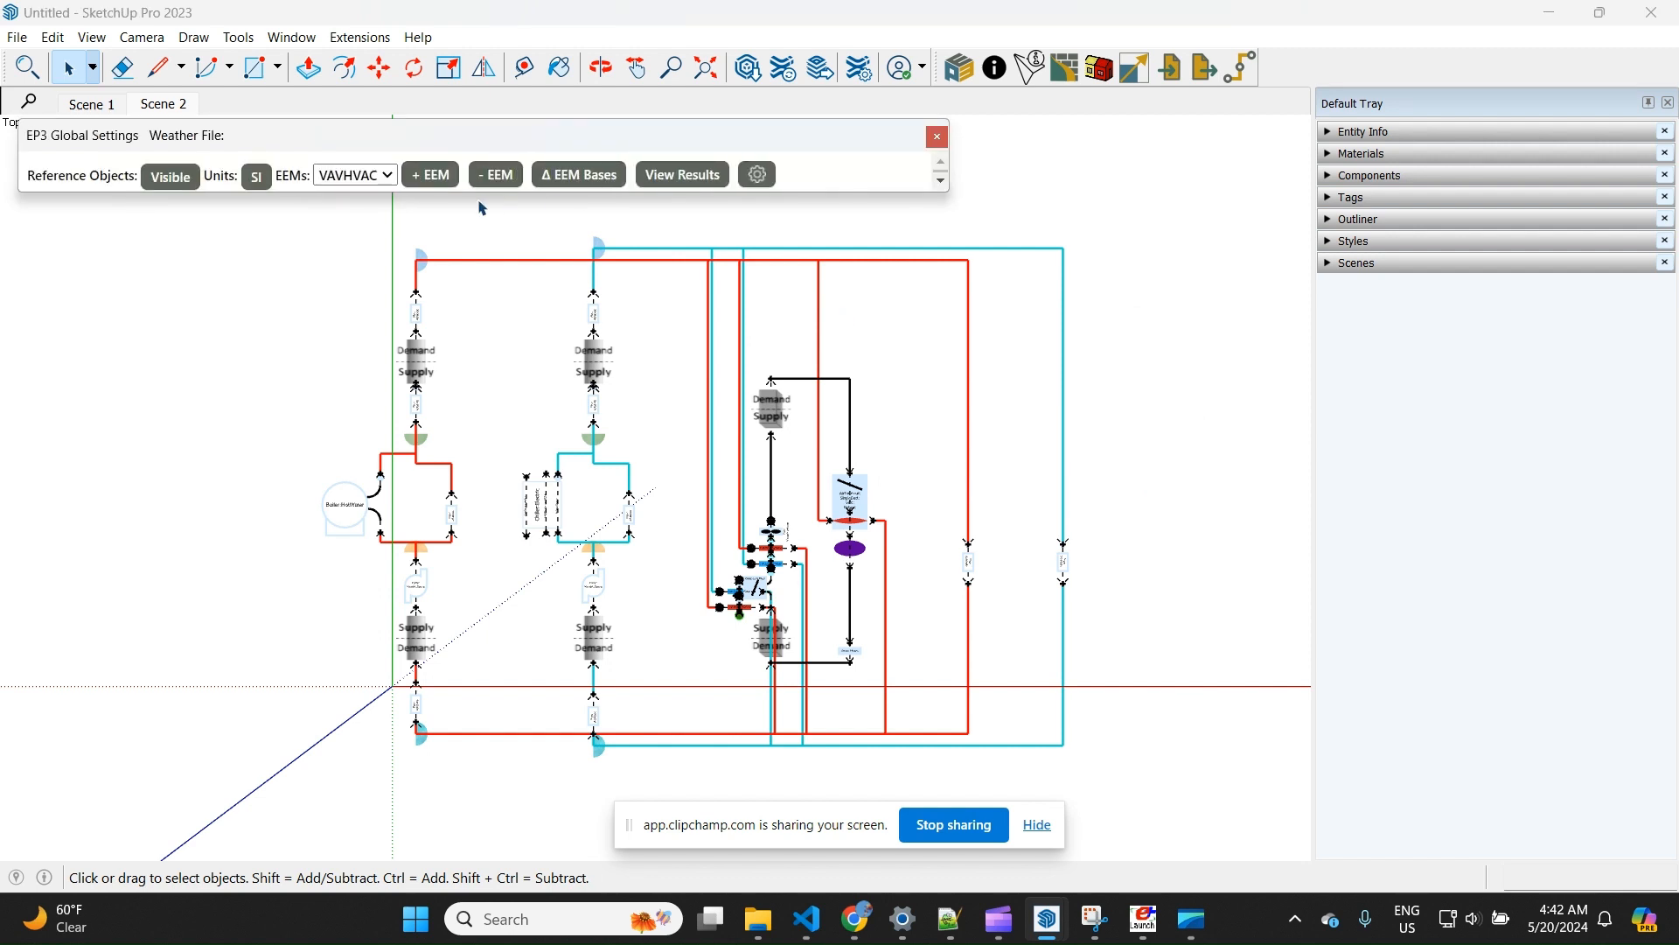
Create a second EEM named GSHP
click(430, 174)
text(GS)
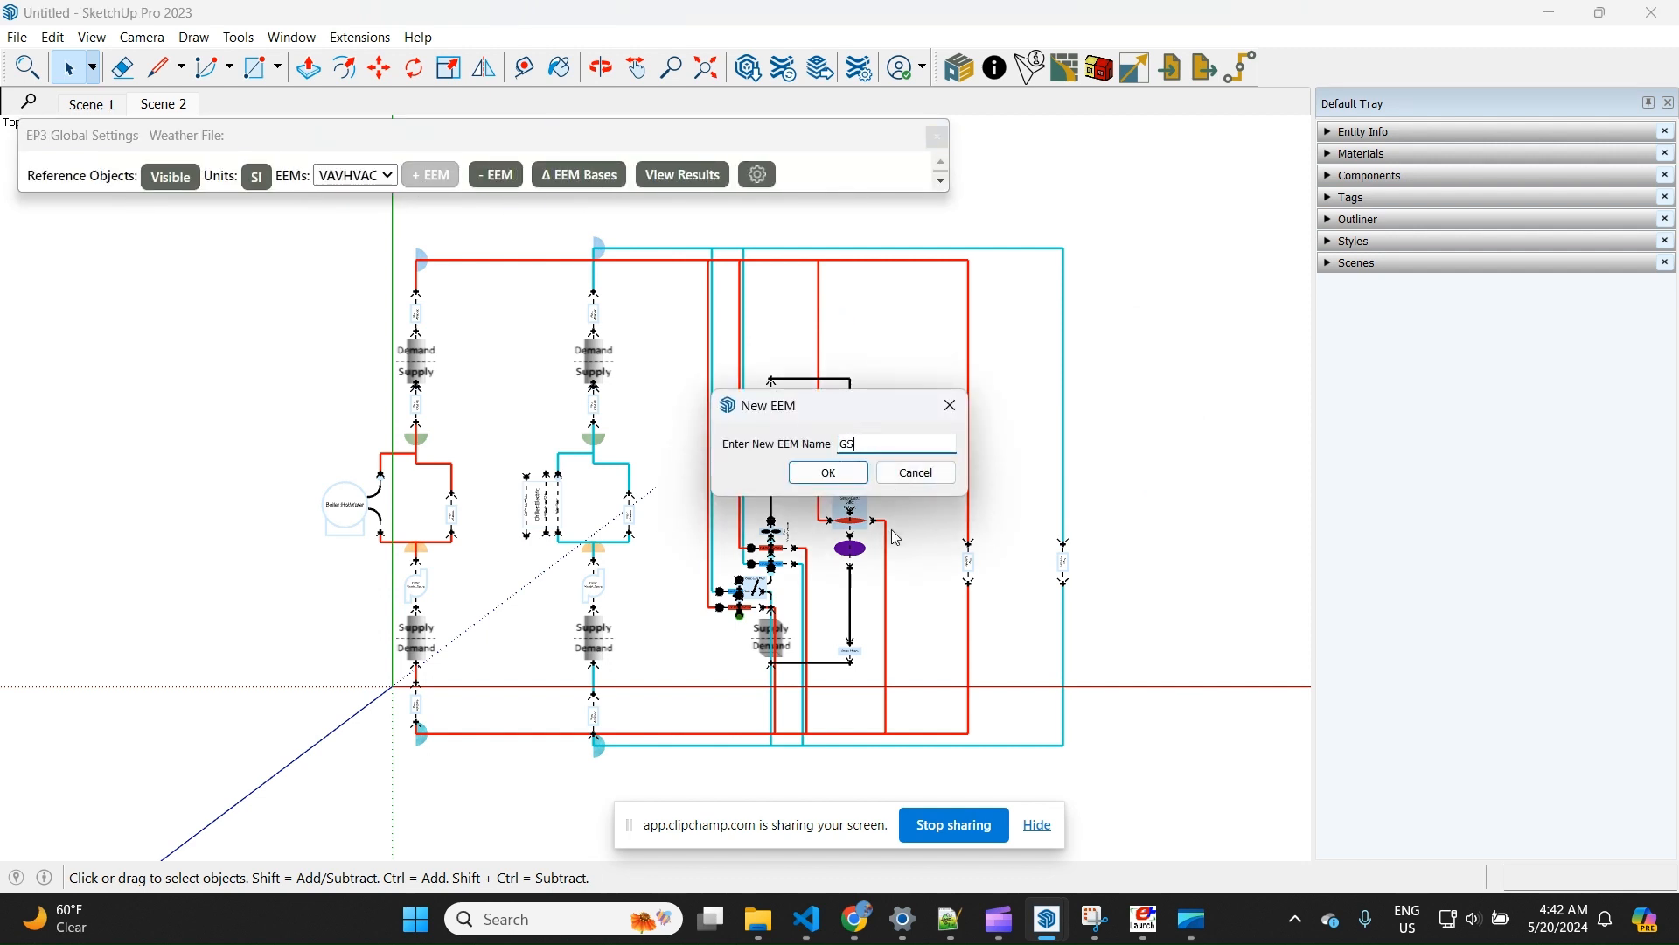
text(HP)
click(829, 473)
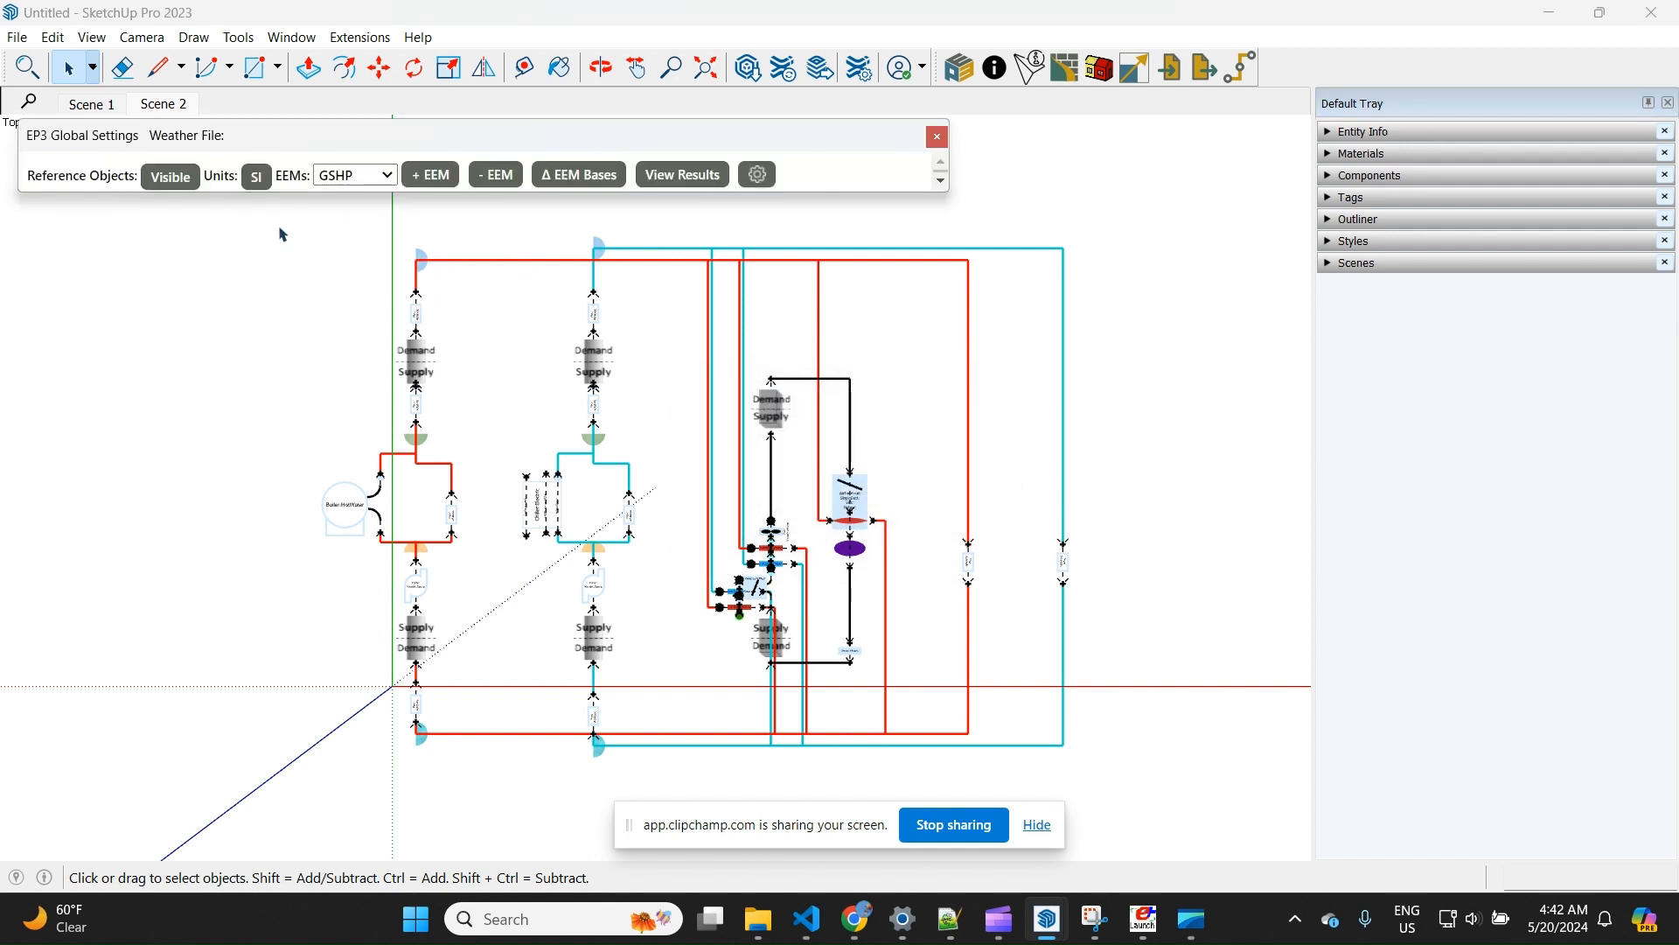
Make VAVHVAC the active EEM, select the entire HVAC diagram and open the EnergyPlus interface for the selected objects
click(347, 181)
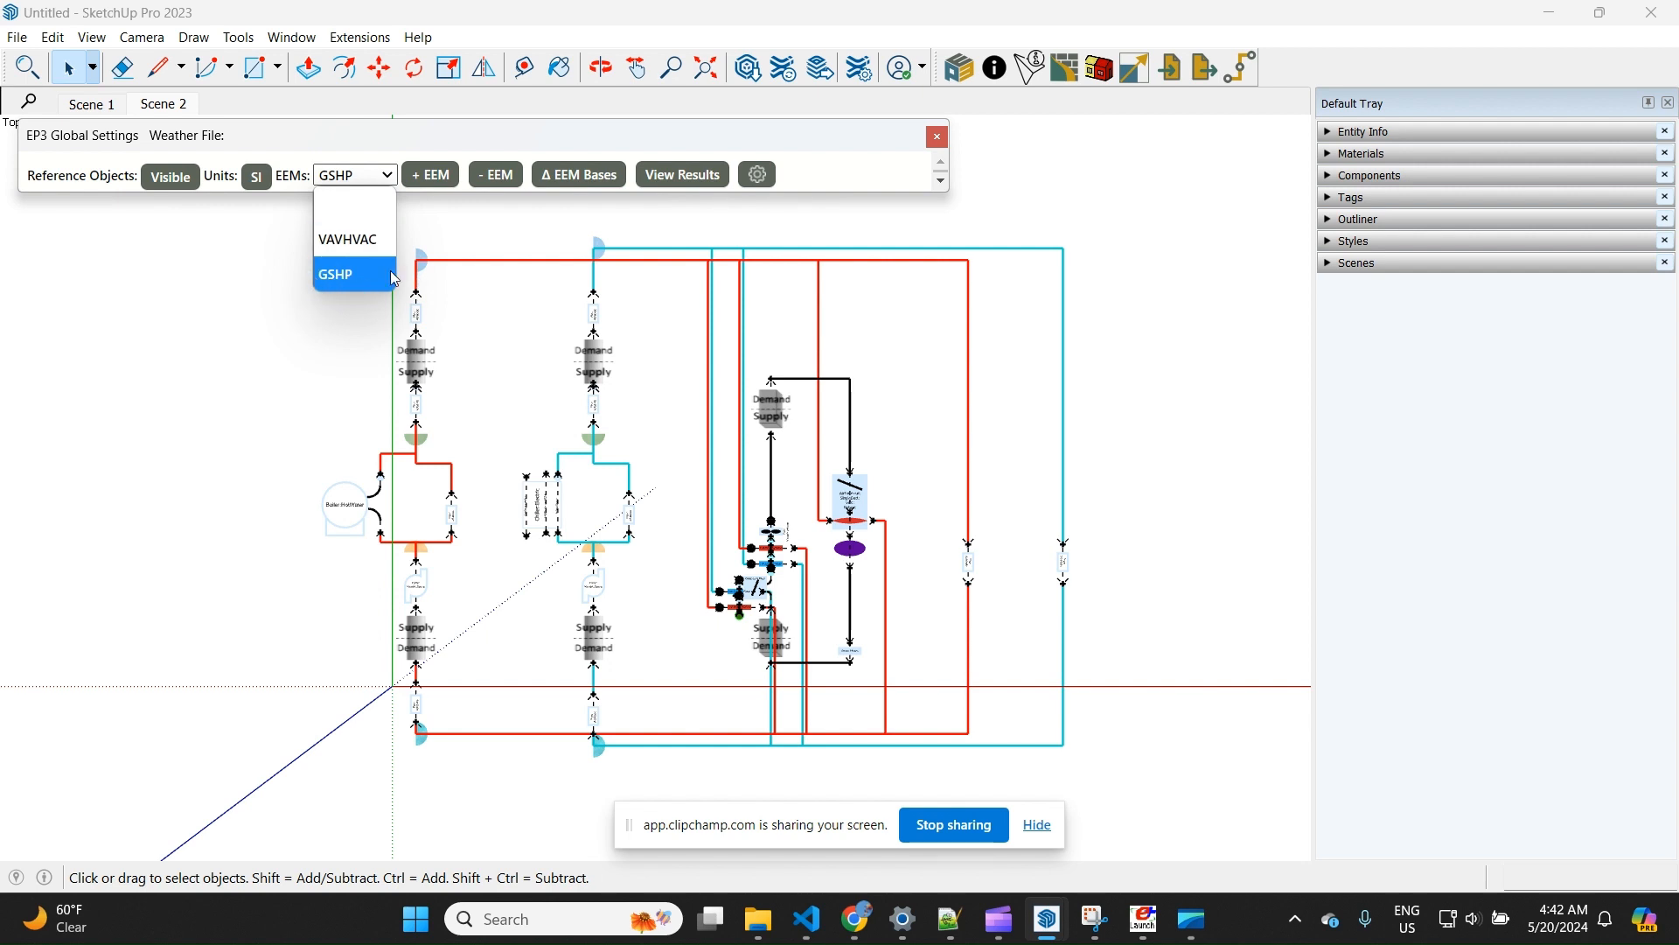
click(347, 239)
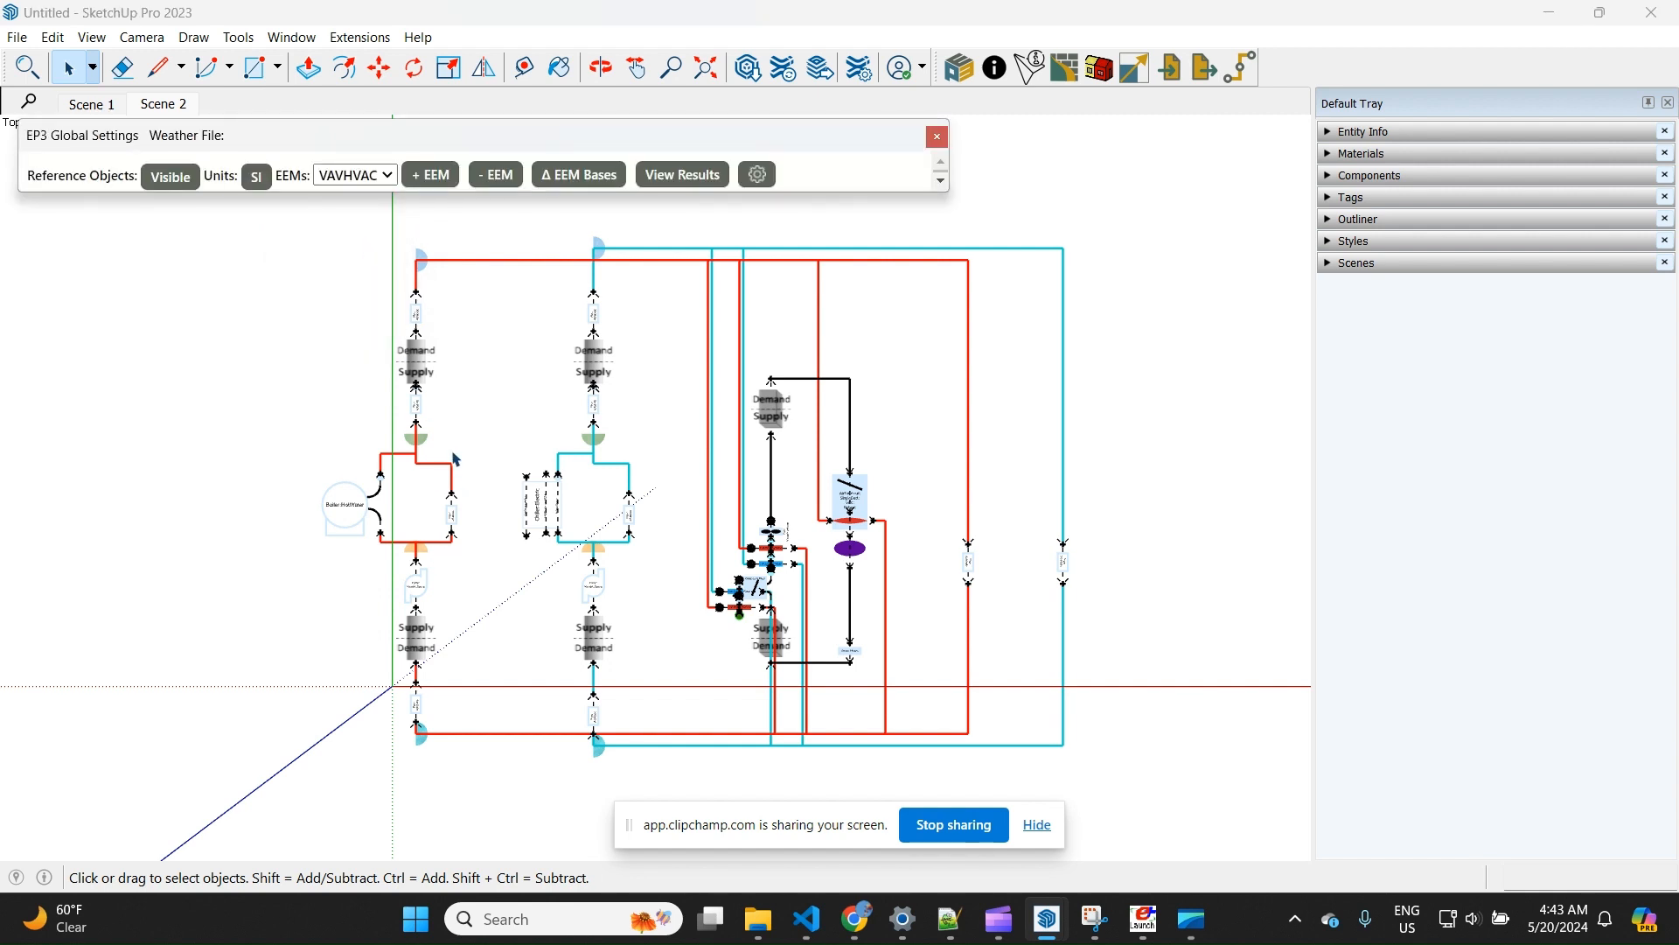
scroll(344, 516, down, 2)
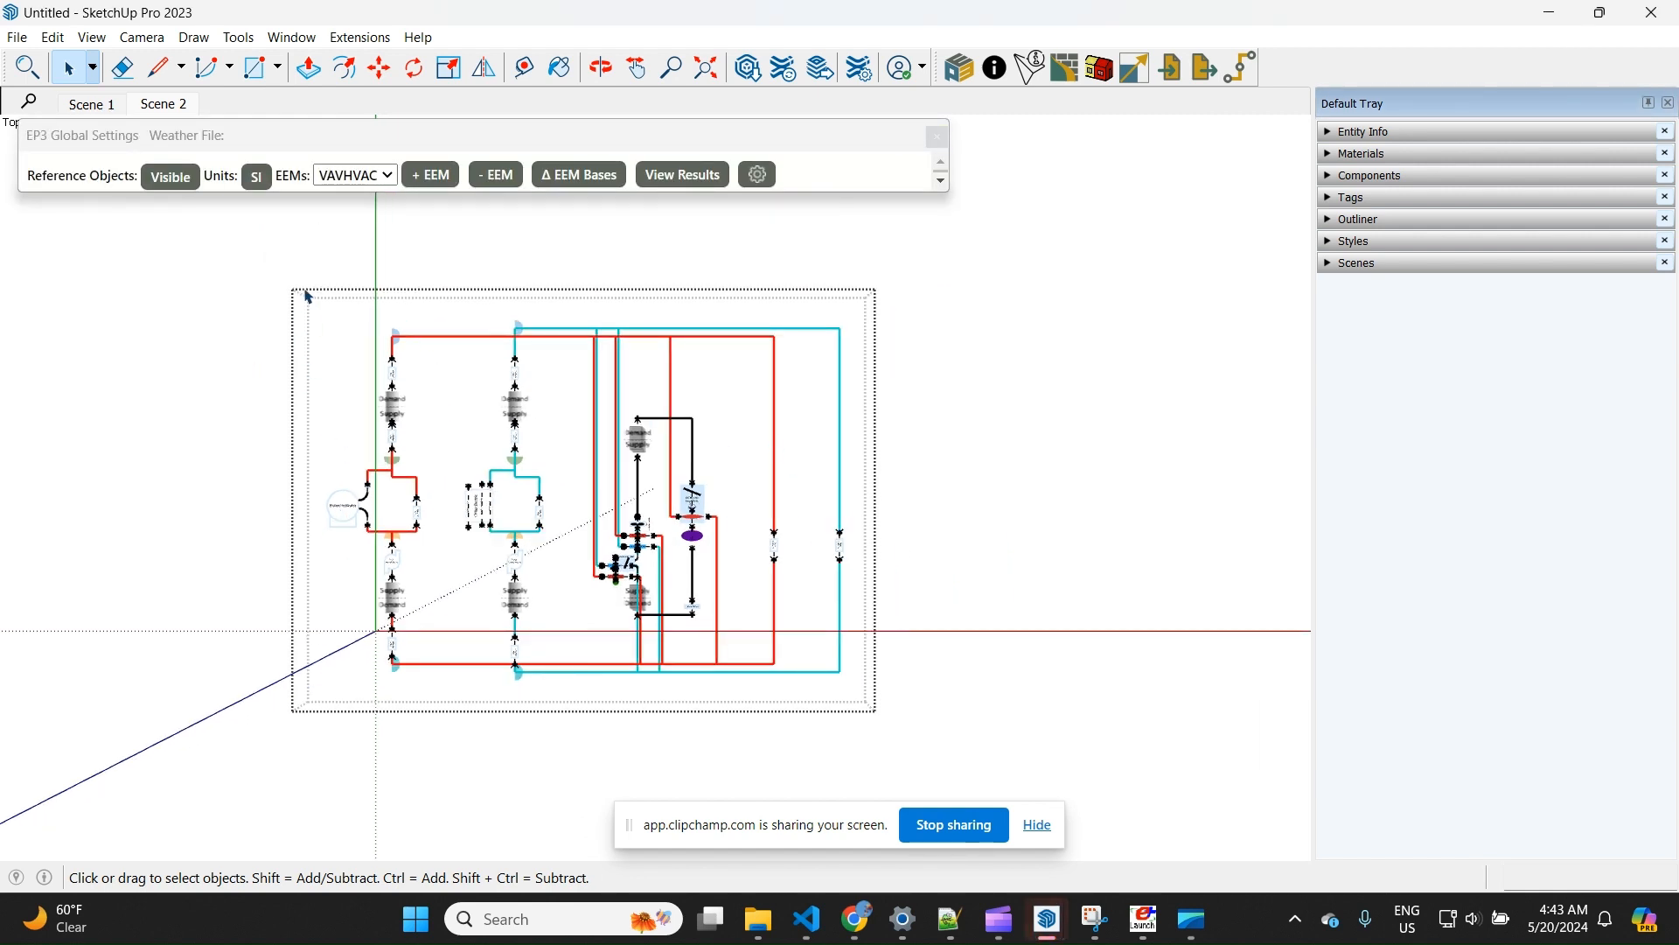
drag(308, 298, 963, 735)
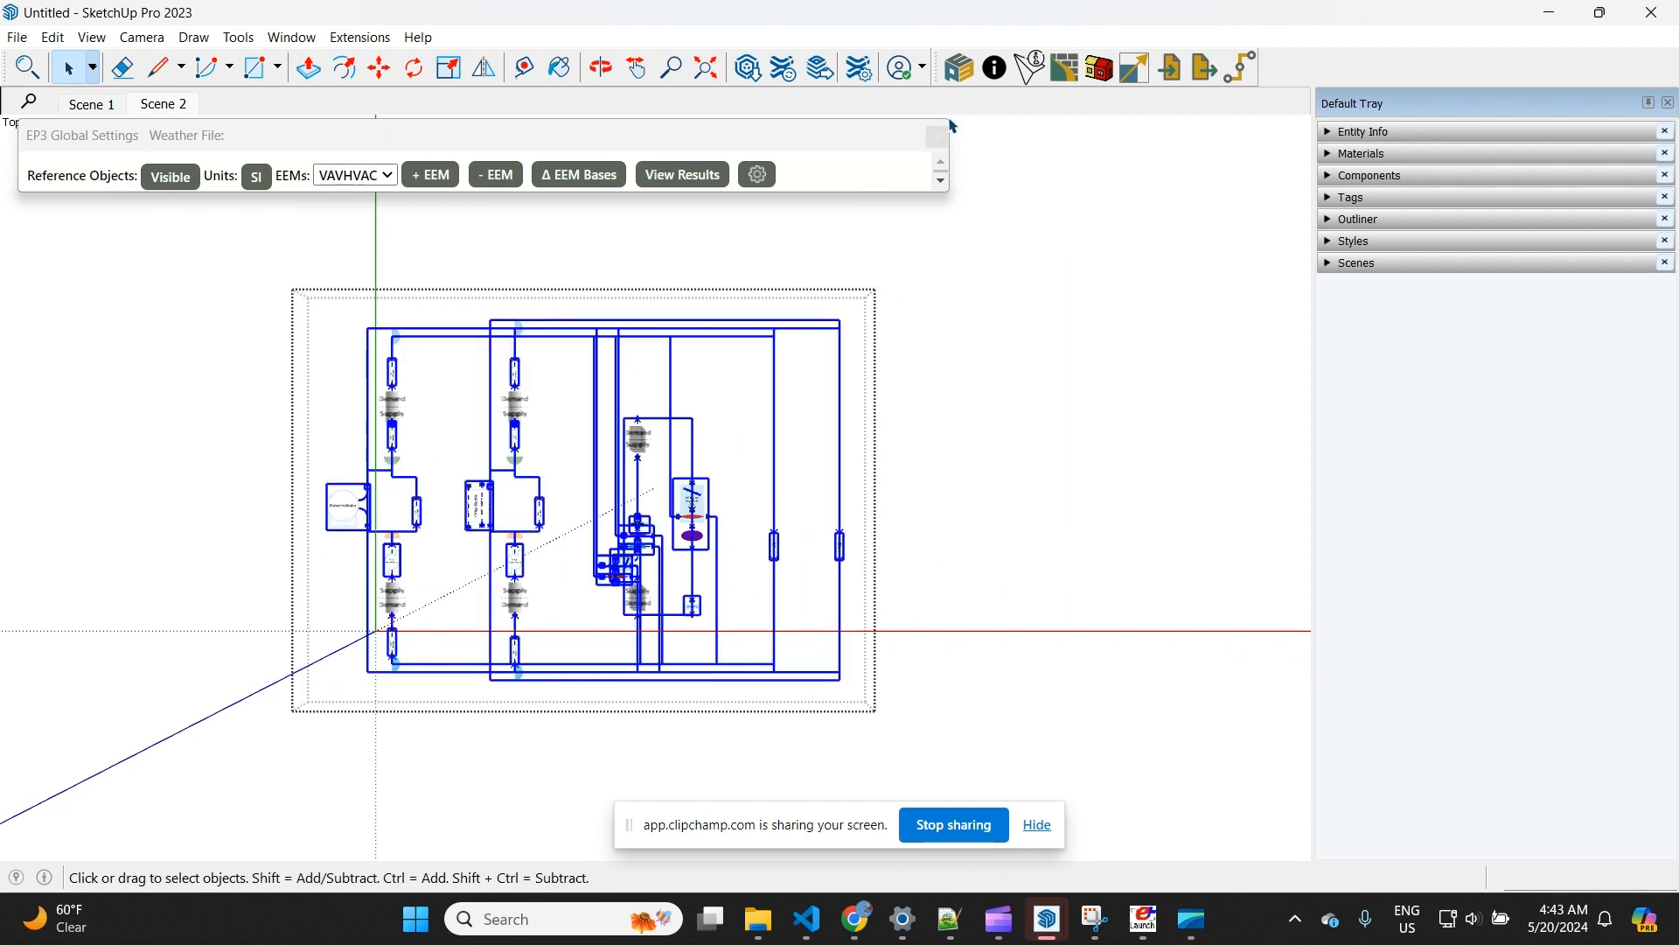
click(1029, 68)
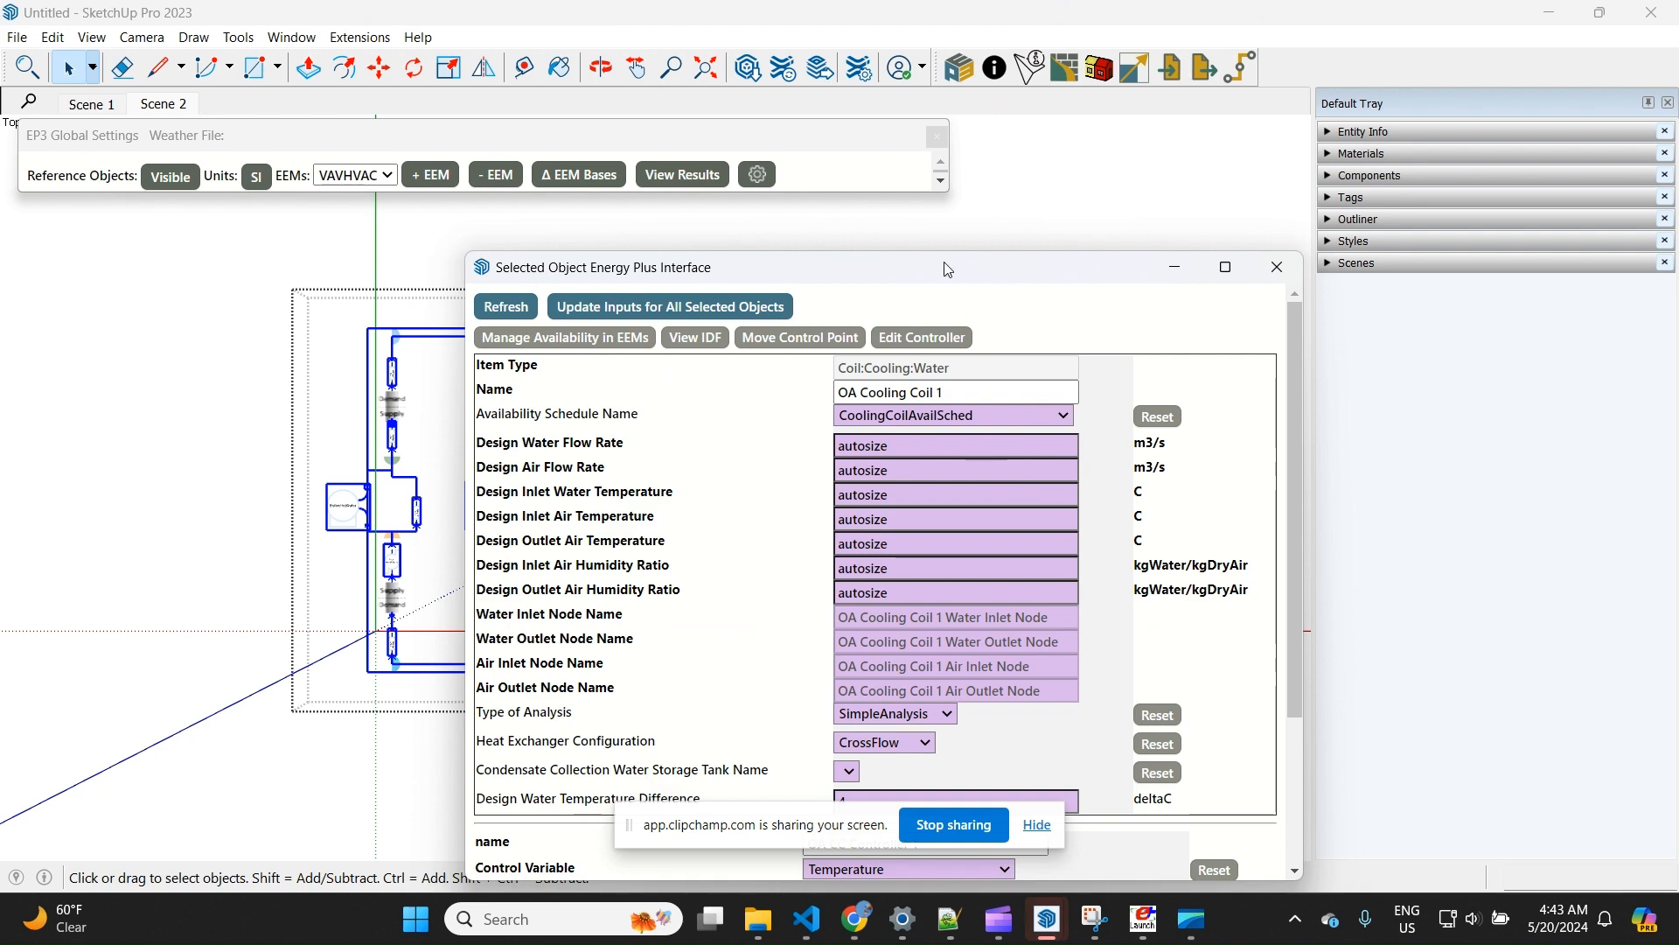
drag(892, 266, 1312, 222)
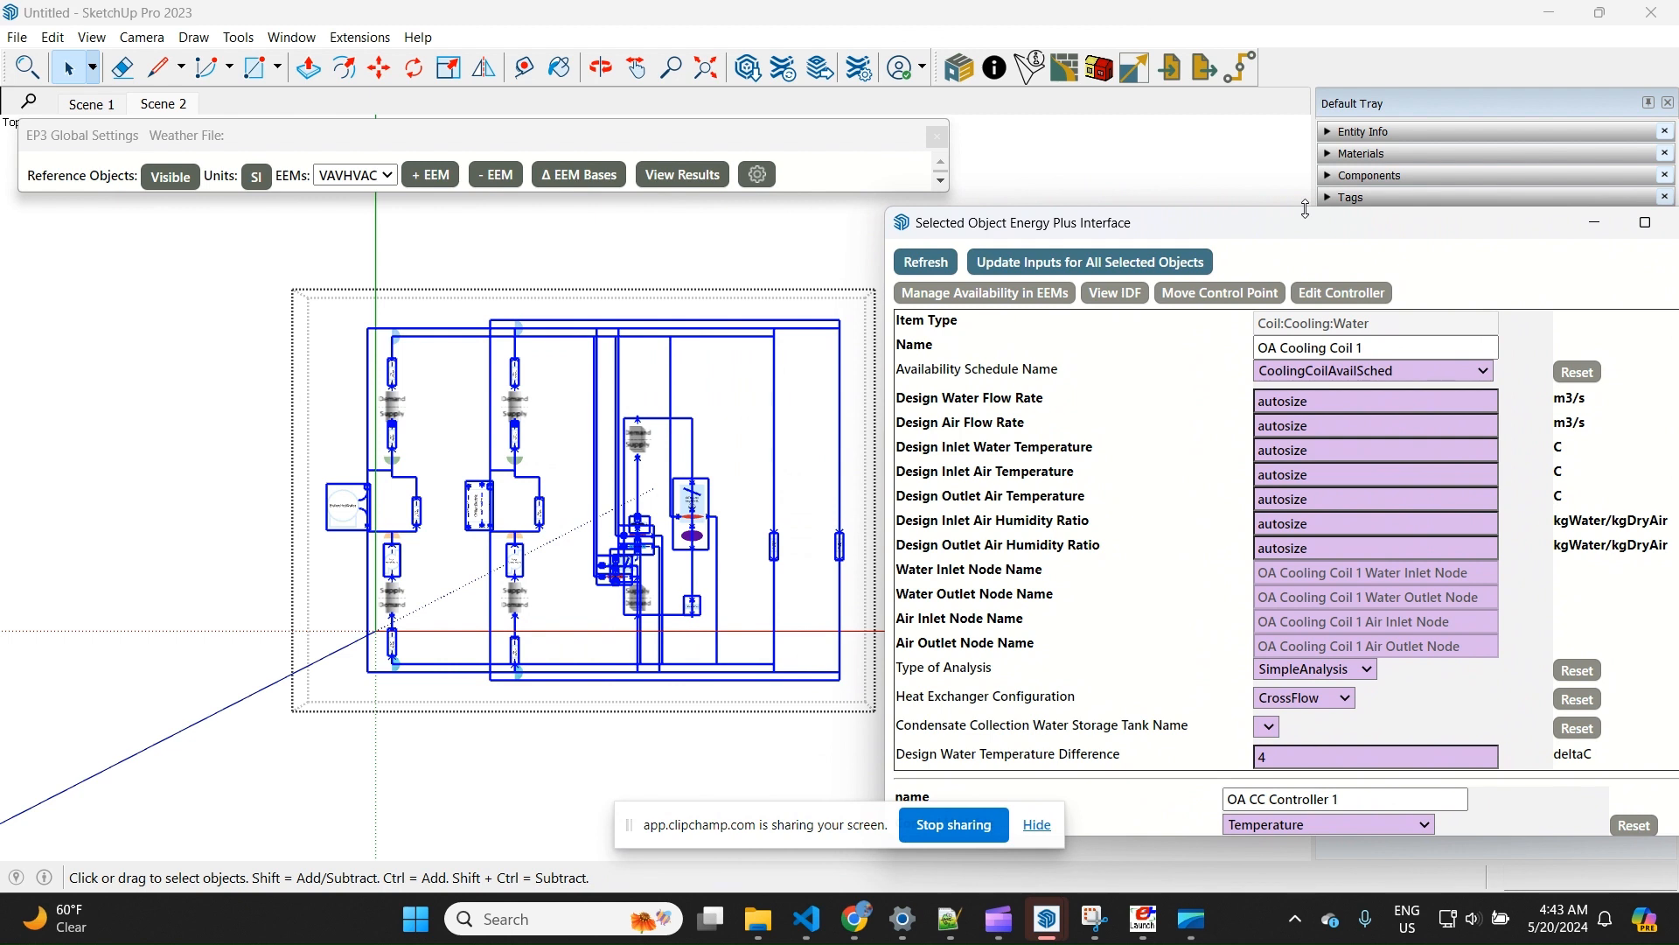
Review the EEM availability options of the selected equipment and the base choices for the VAVHVAC and GSHP EEMs, changing nothing
click(1023, 294)
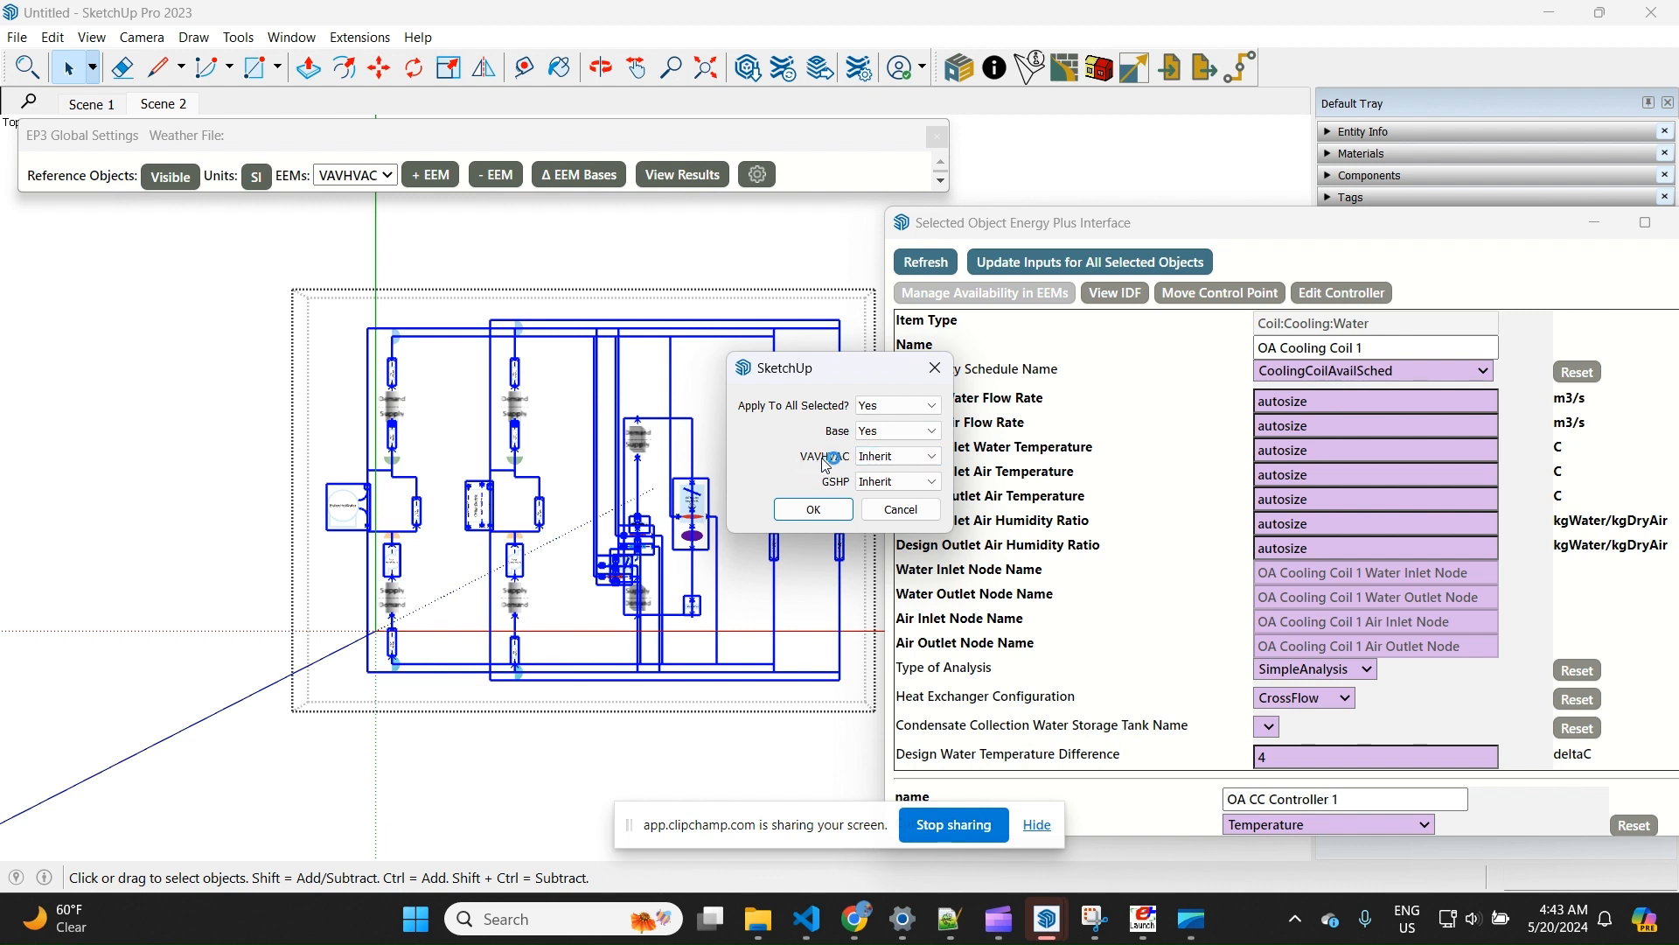
click(900, 511)
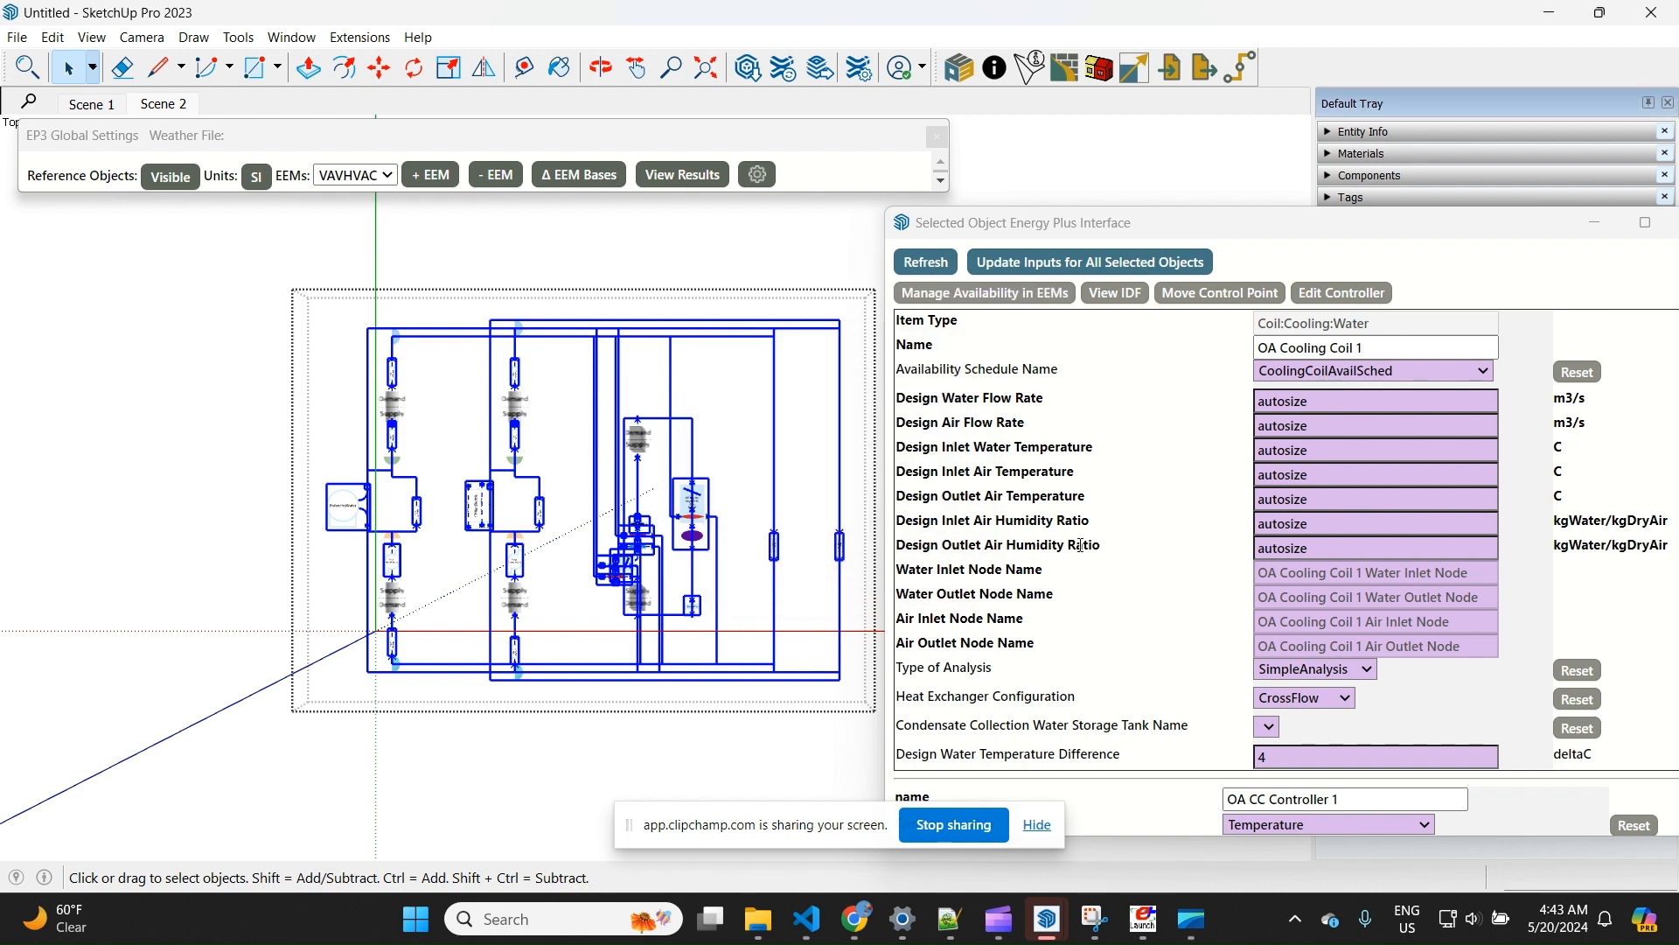
click(589, 179)
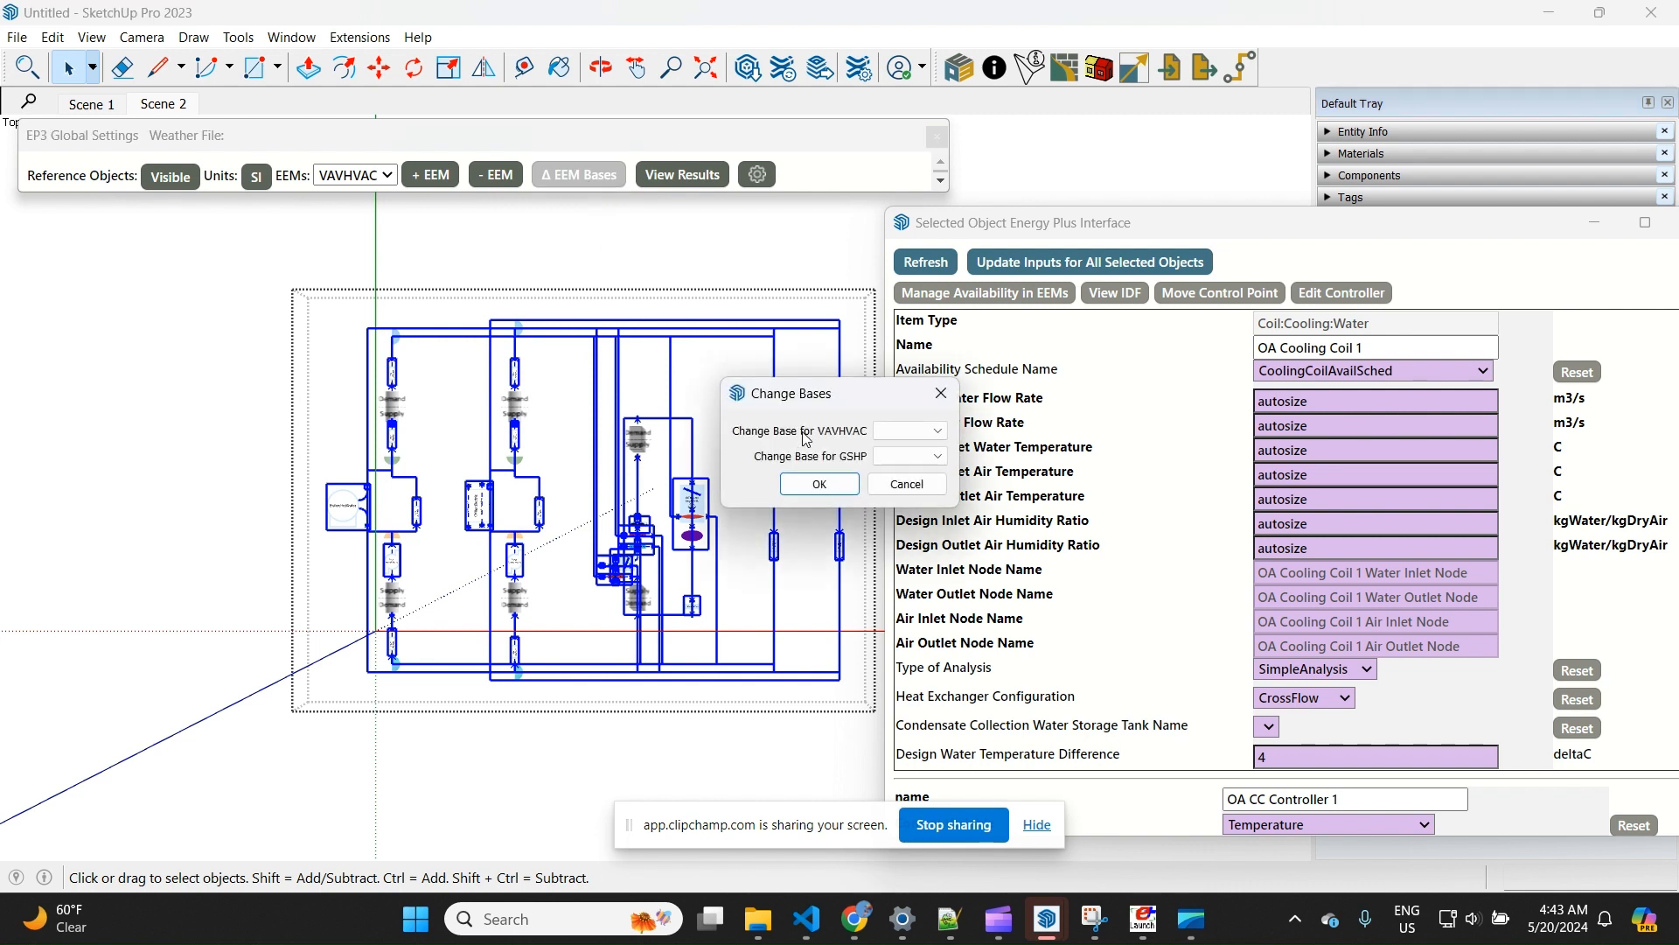
click(926, 459)
click(909, 487)
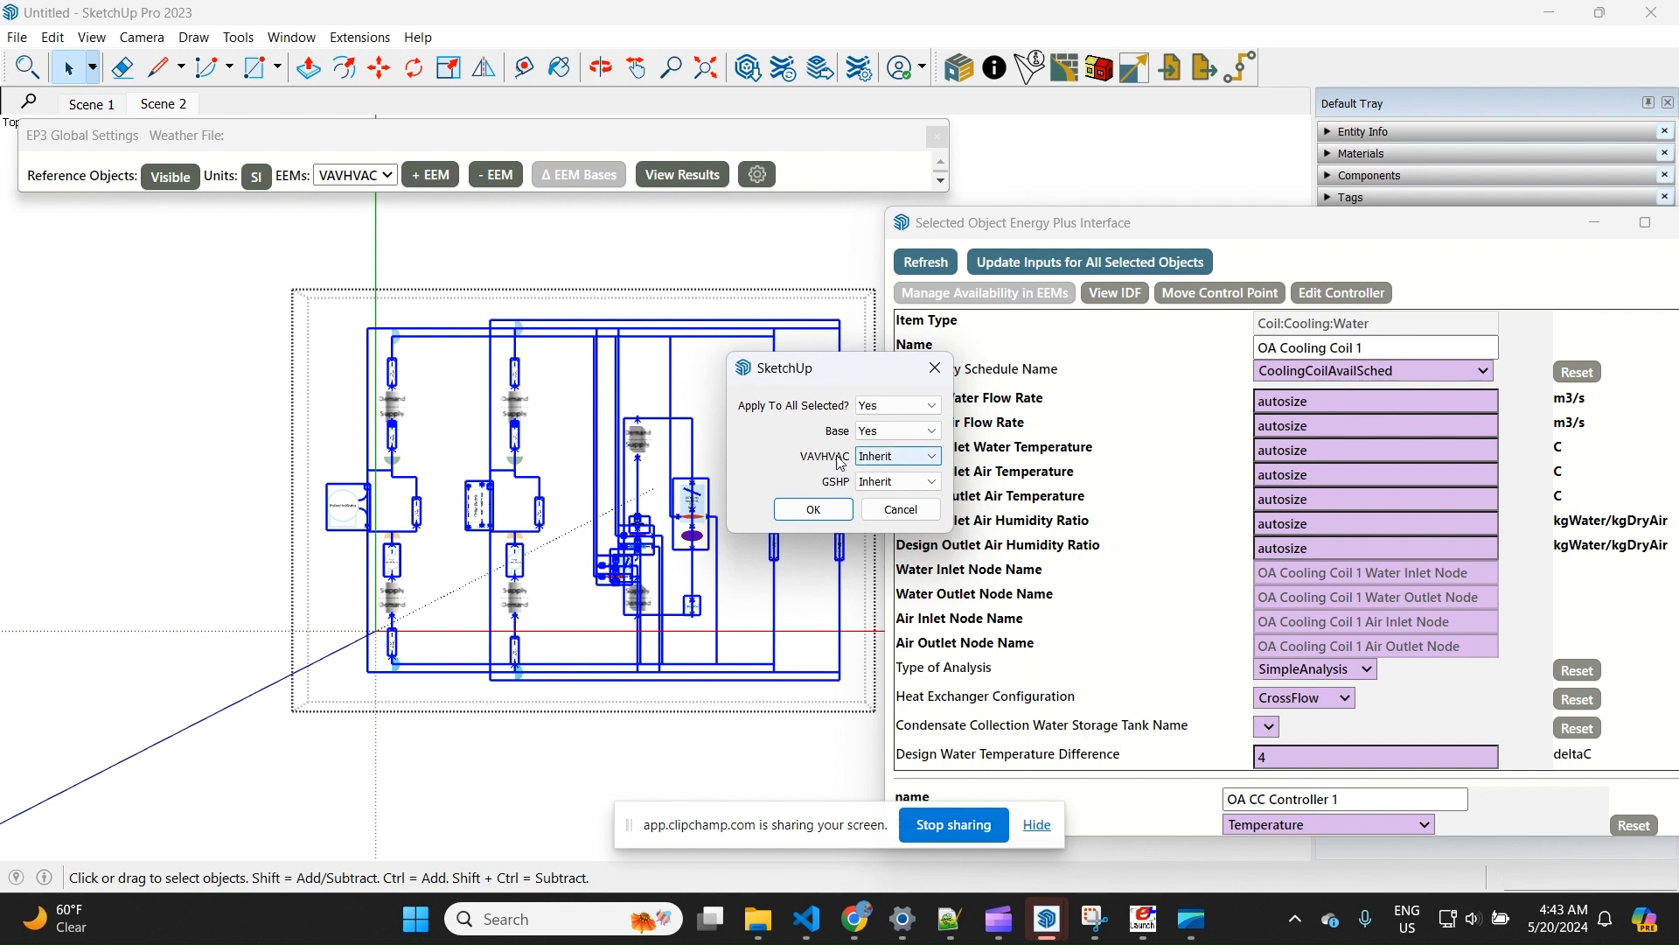
Set the availability of all selected HVAC objects to Yes for VAVHVAC and No for GSHP
click(911, 457)
click(905, 473)
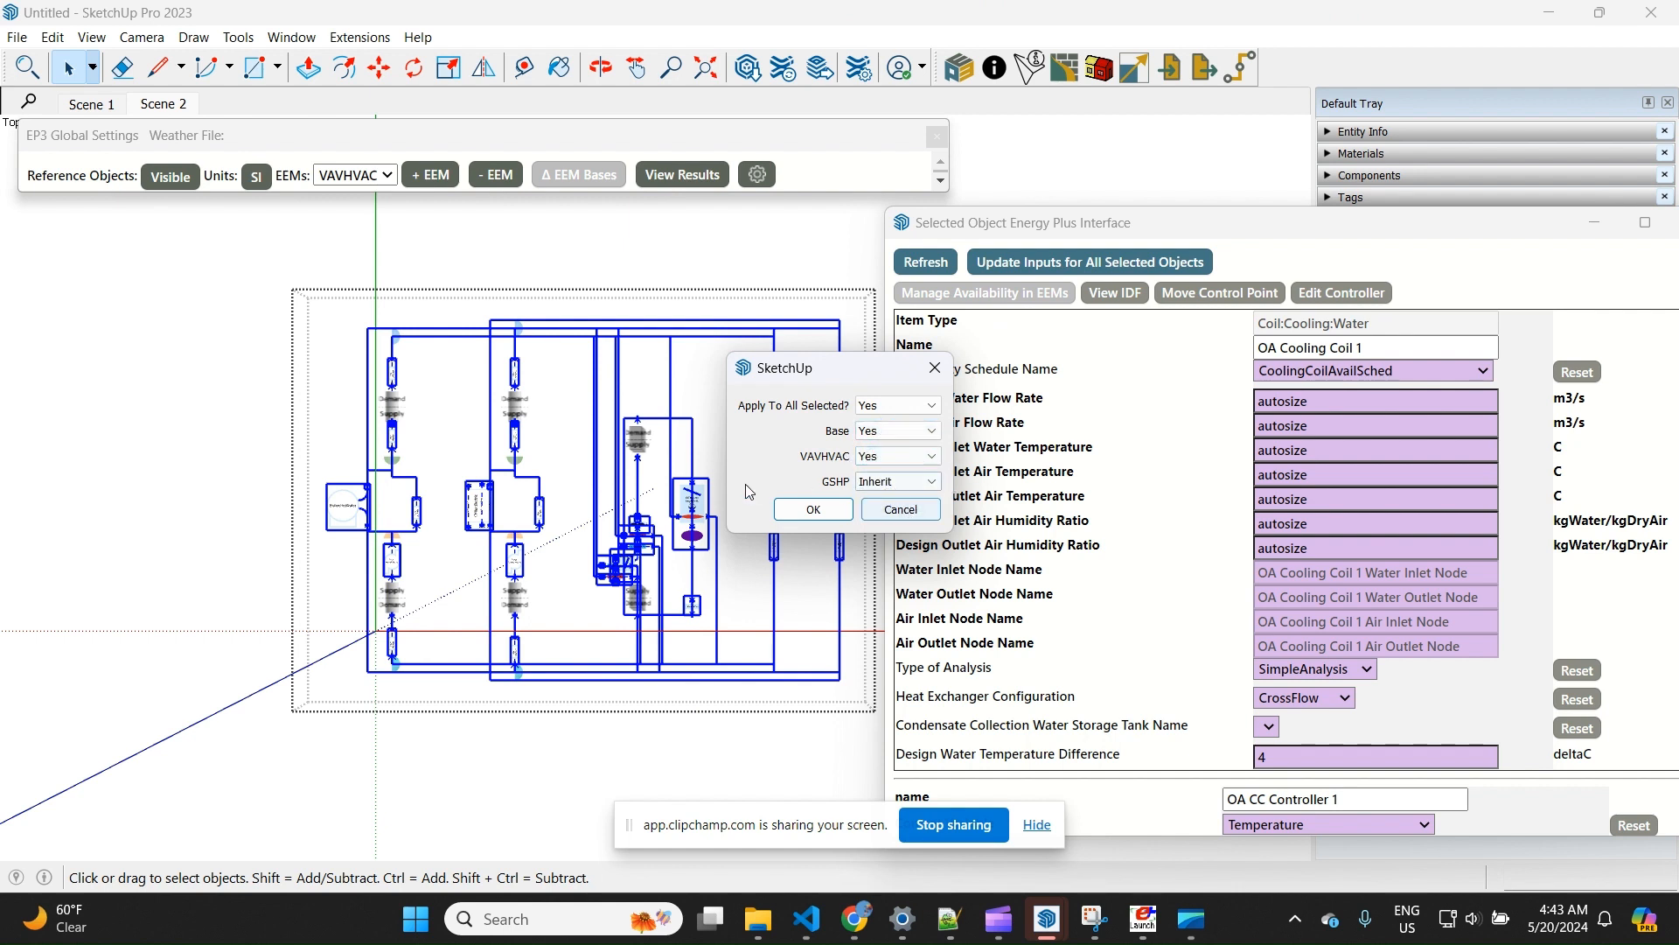
click(897, 482)
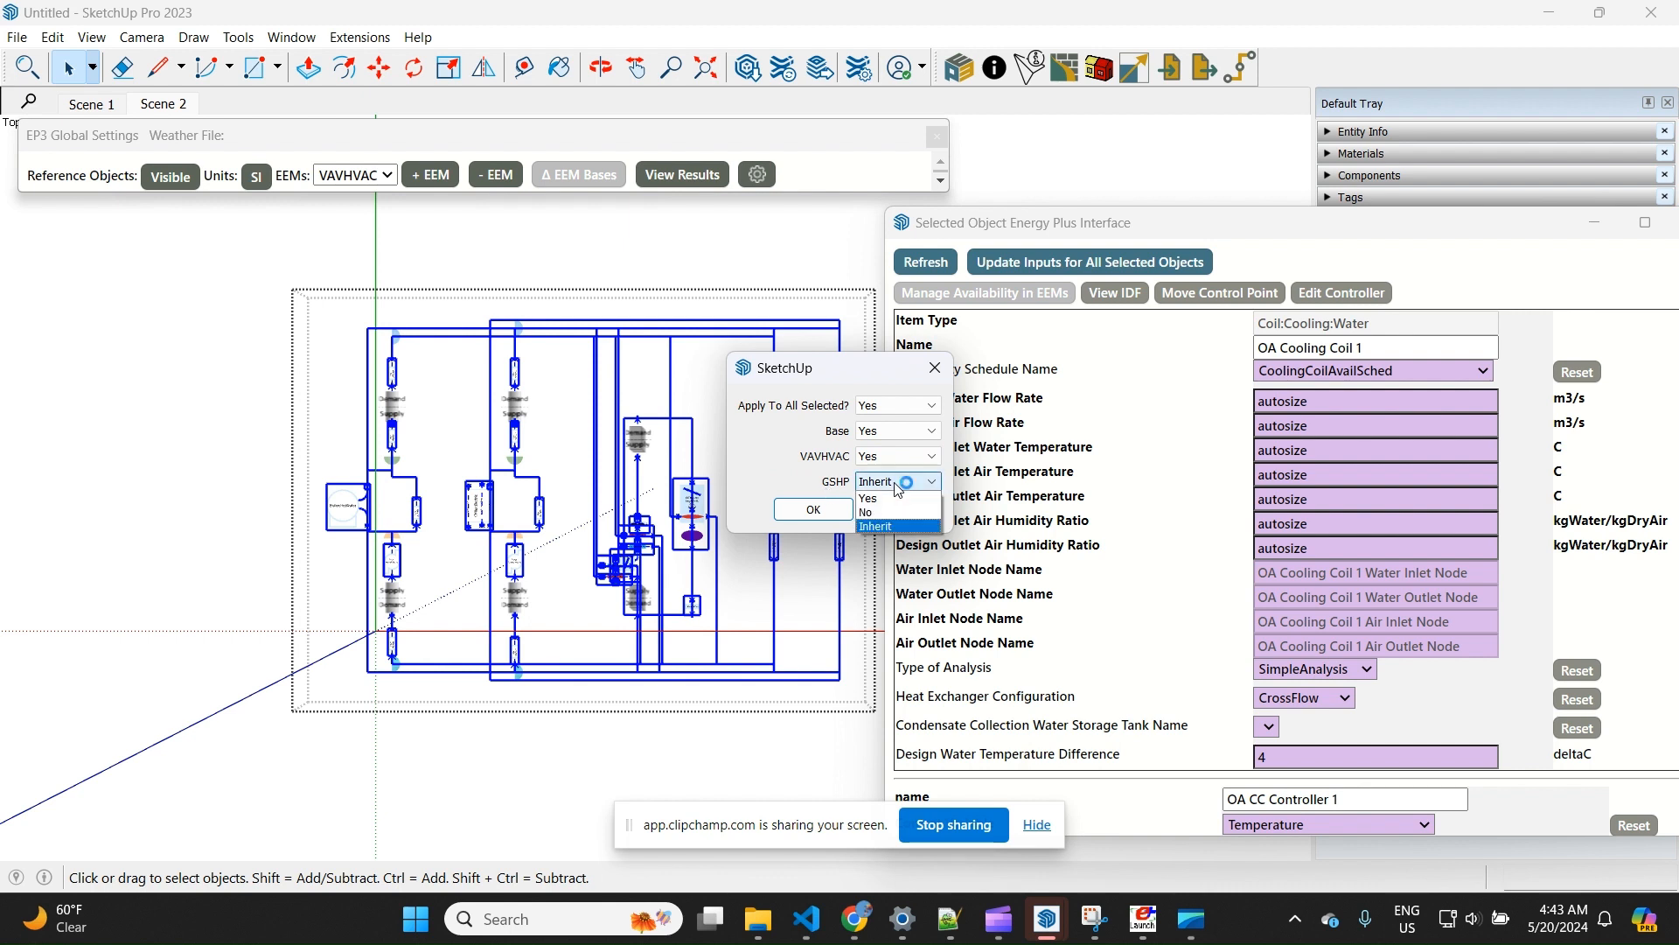
click(878, 513)
click(813, 509)
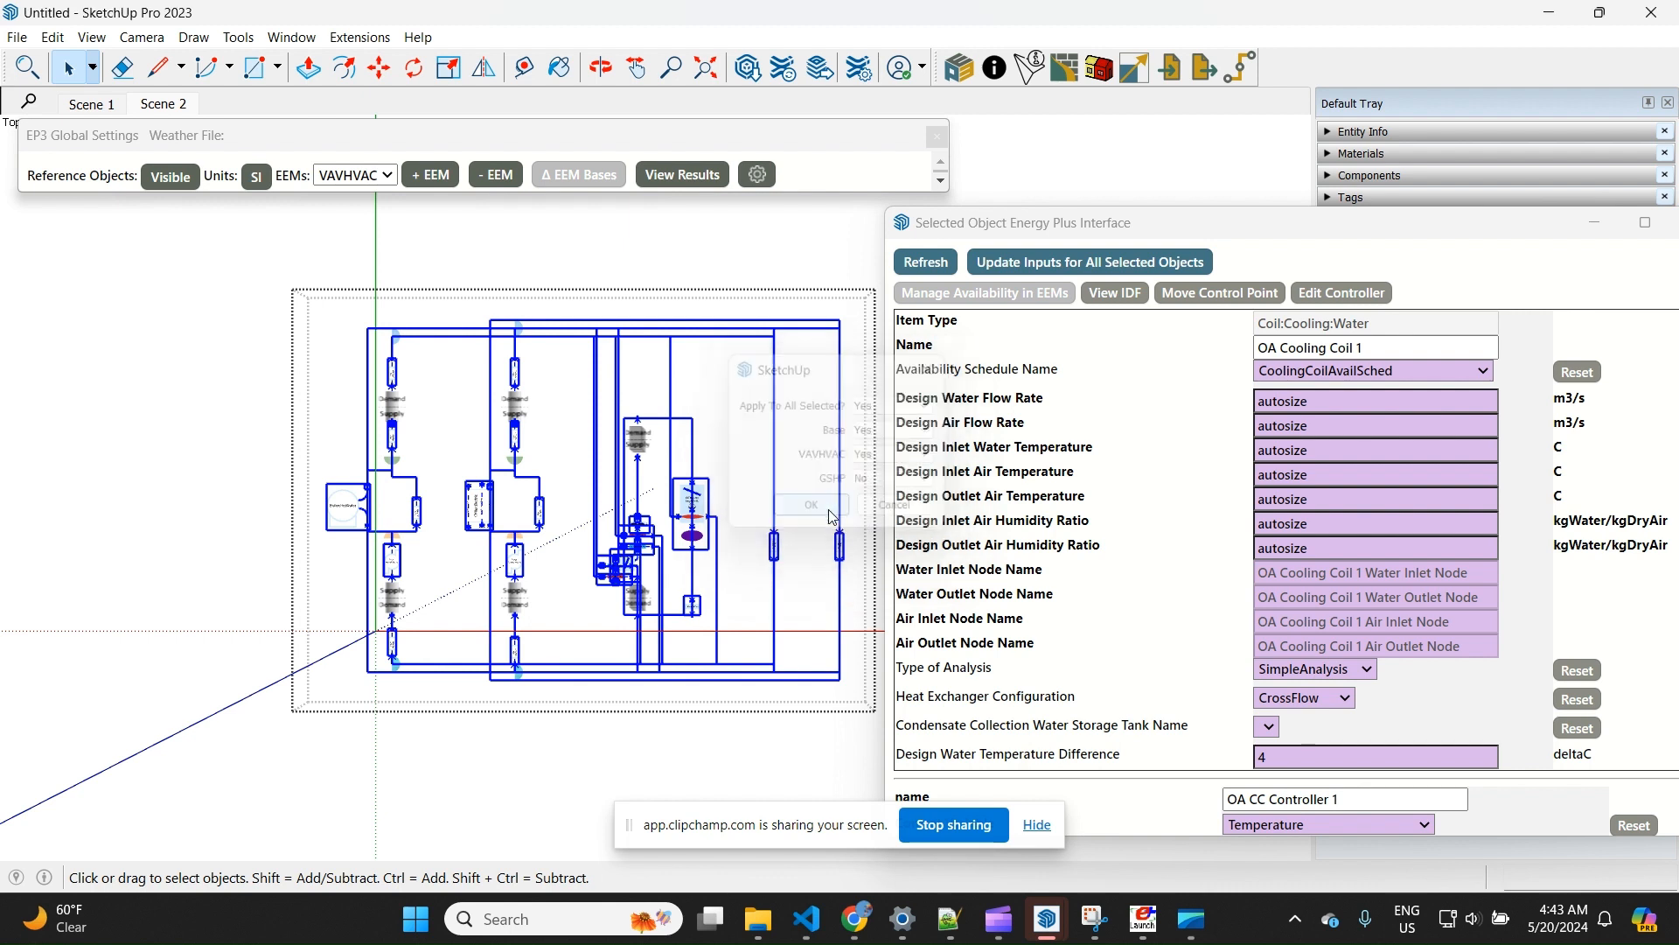
Switch the active EEM to GSHP and back to the blank base case to compare which HVAC equipment each one shows
click(355, 175)
click(336, 274)
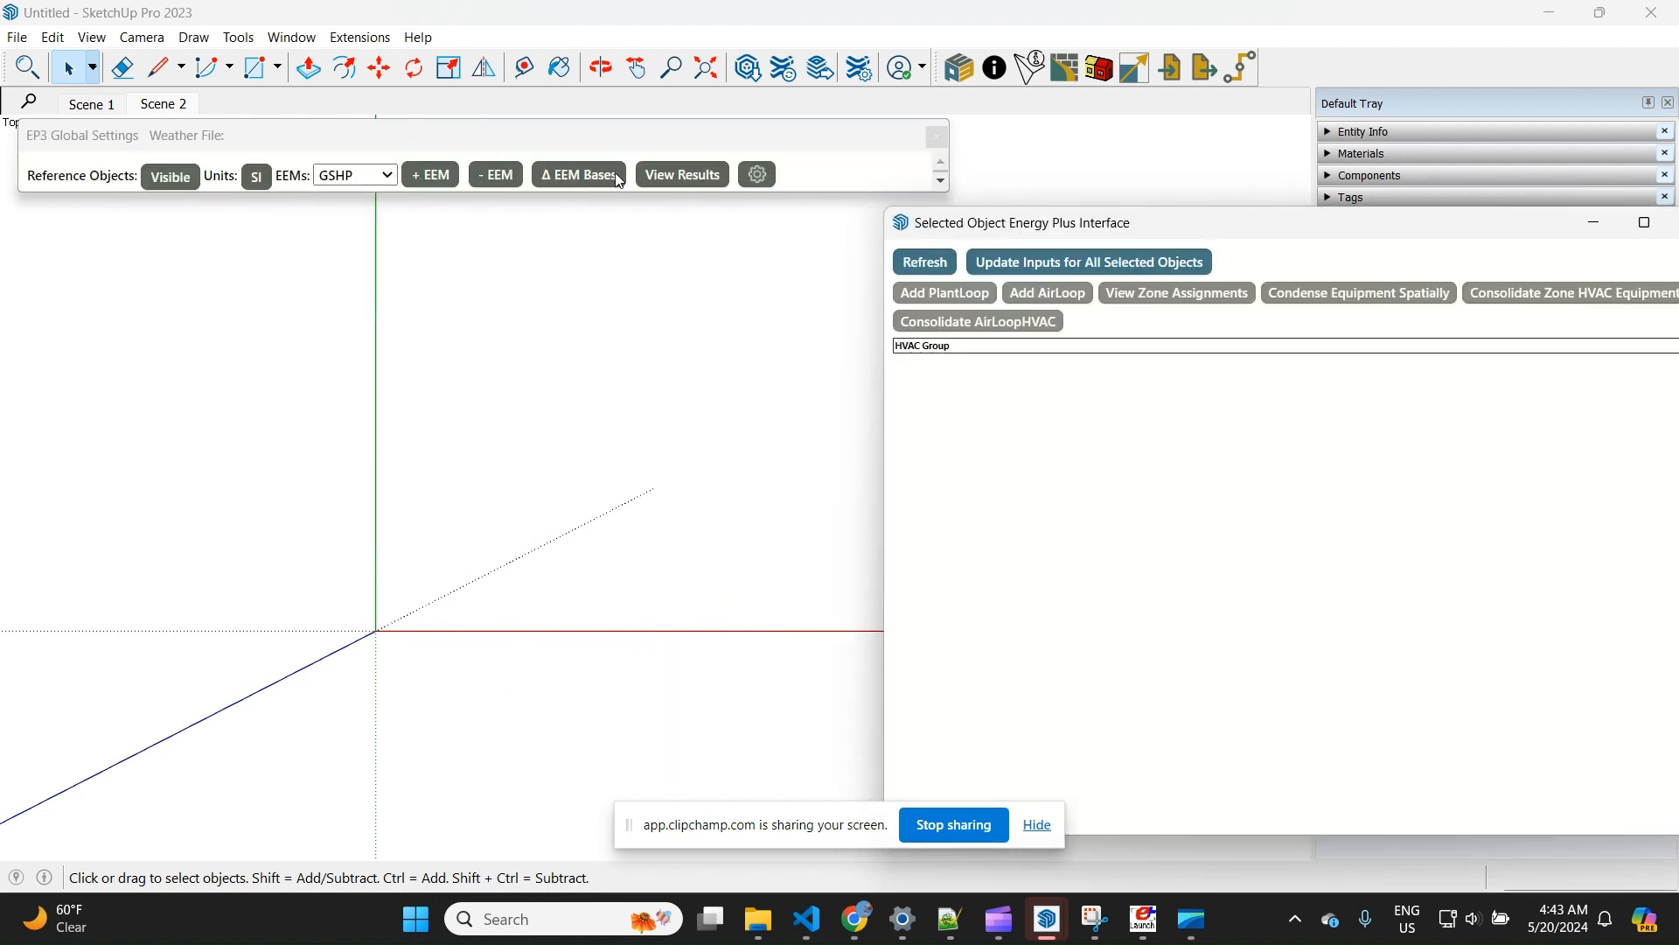
click(363, 182)
click(359, 208)
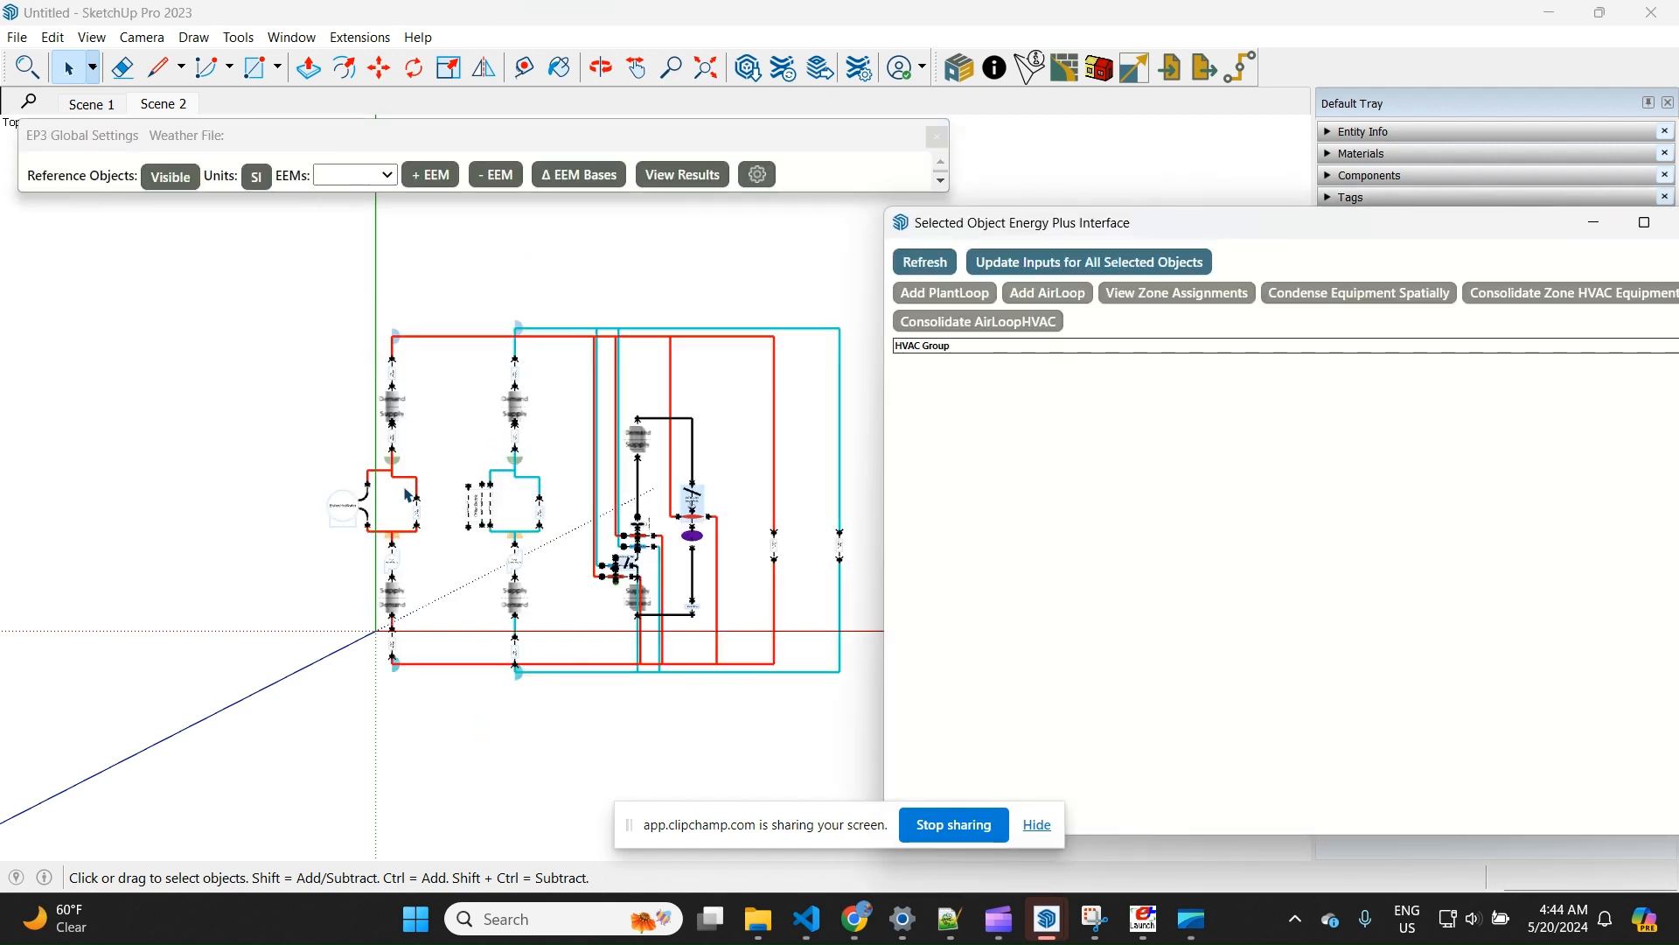
scroll(289, 350, down, 2)
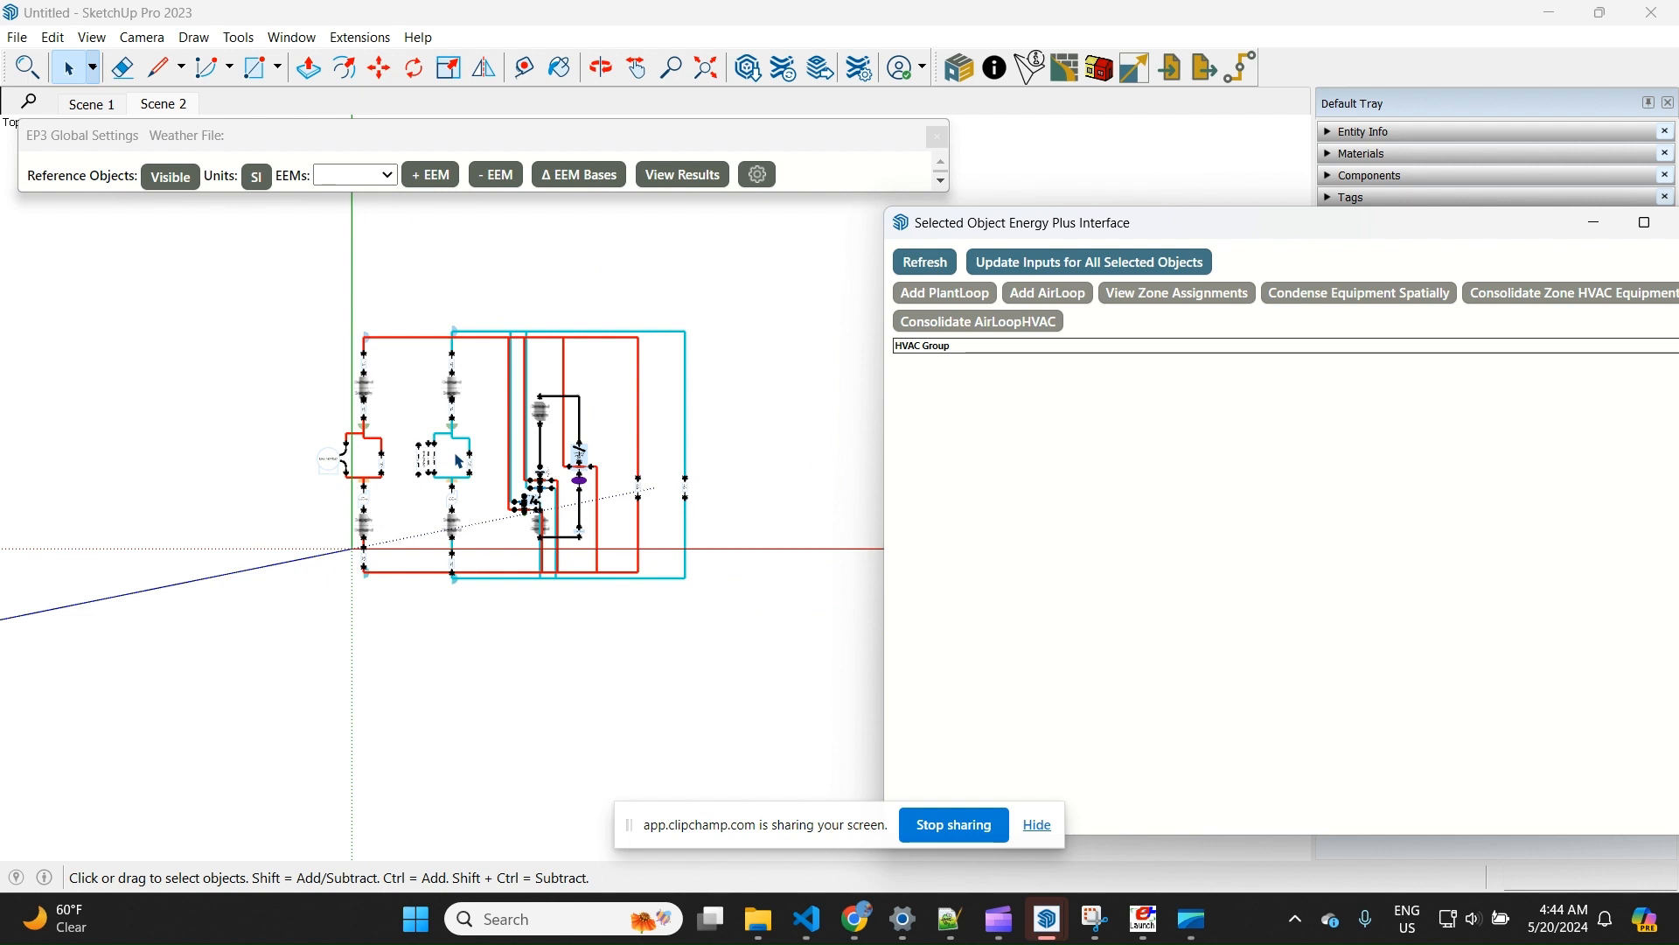
scroll(458, 461, up, 1)
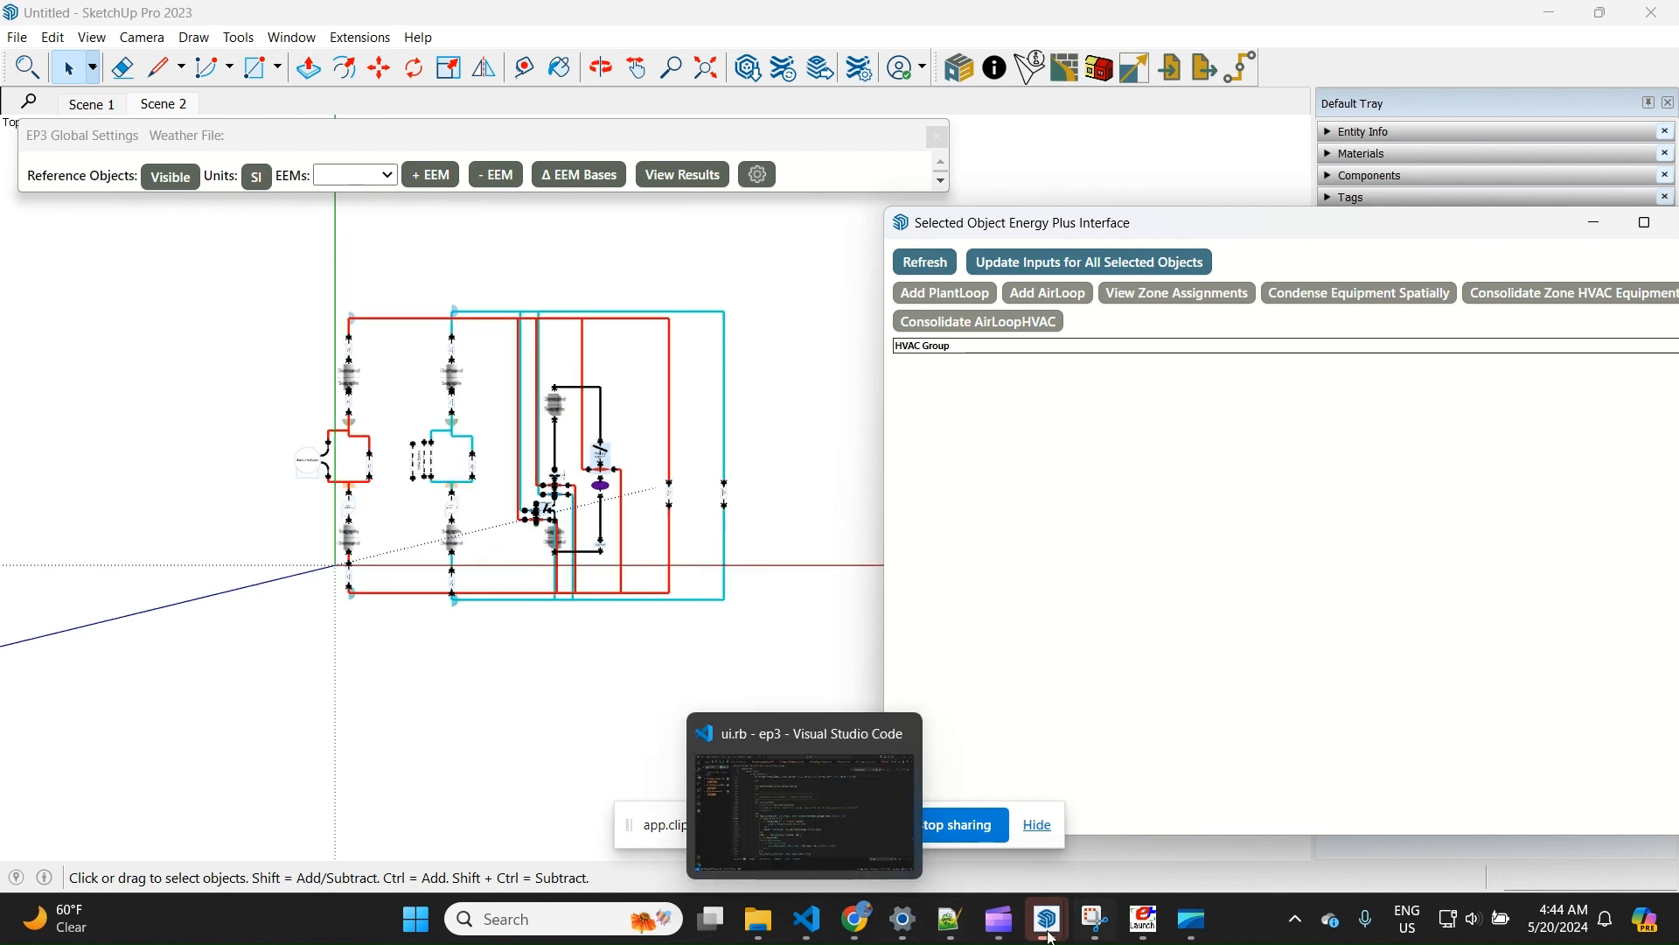
mouse_move(1048, 927)
click(813, 805)
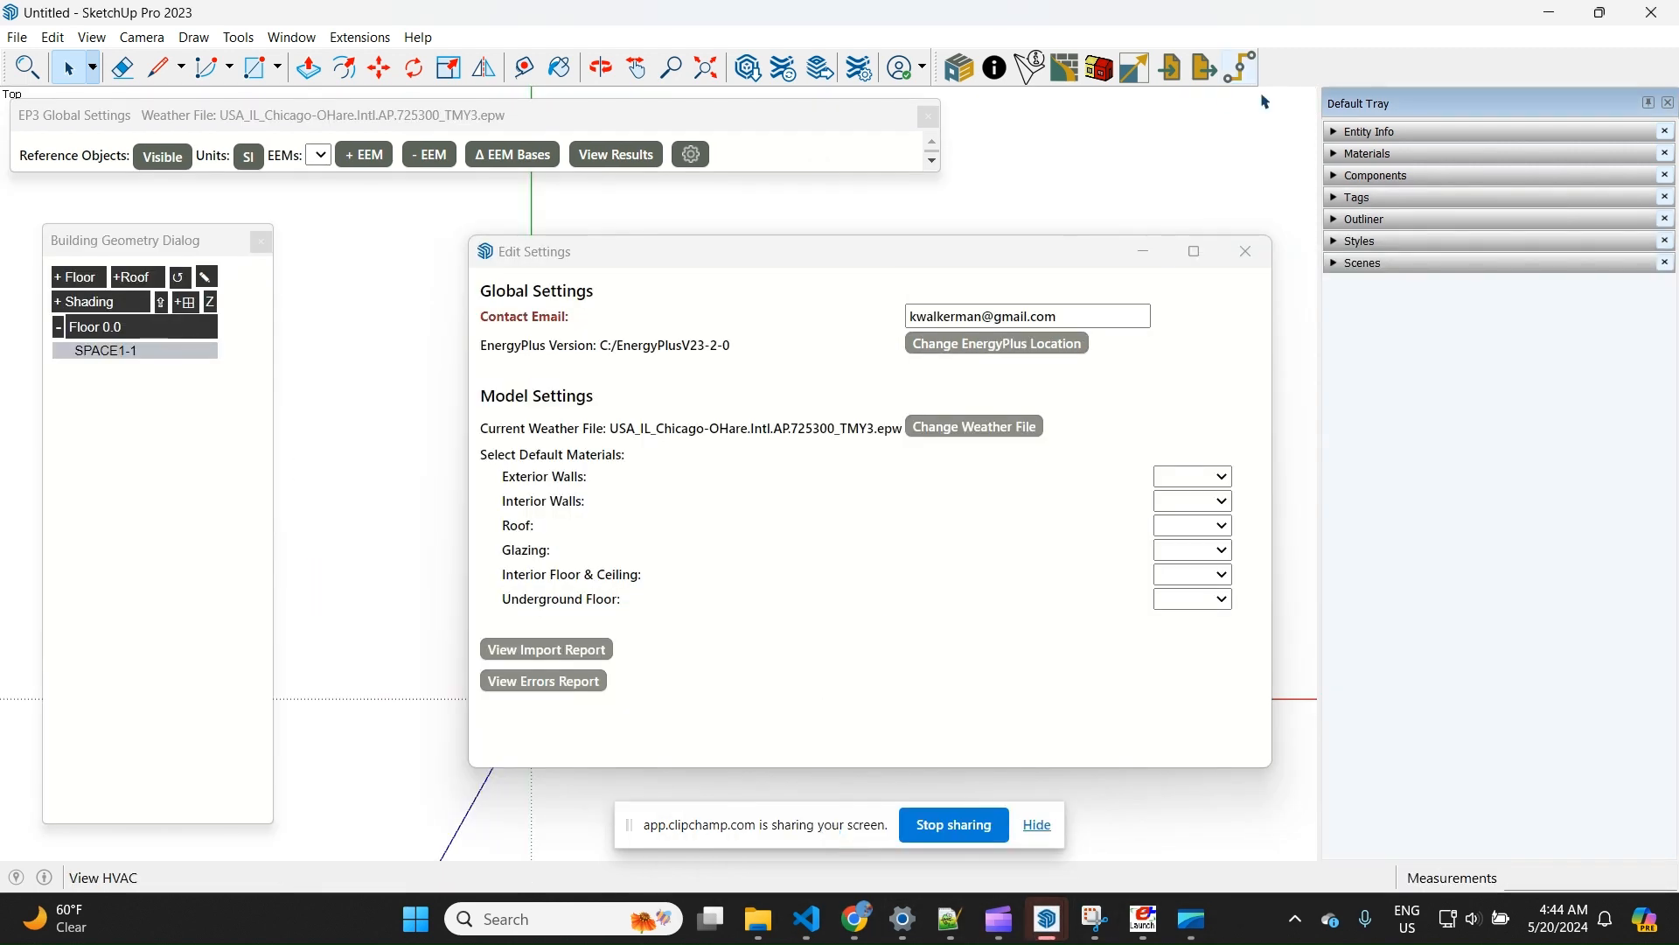
click(551, 649)
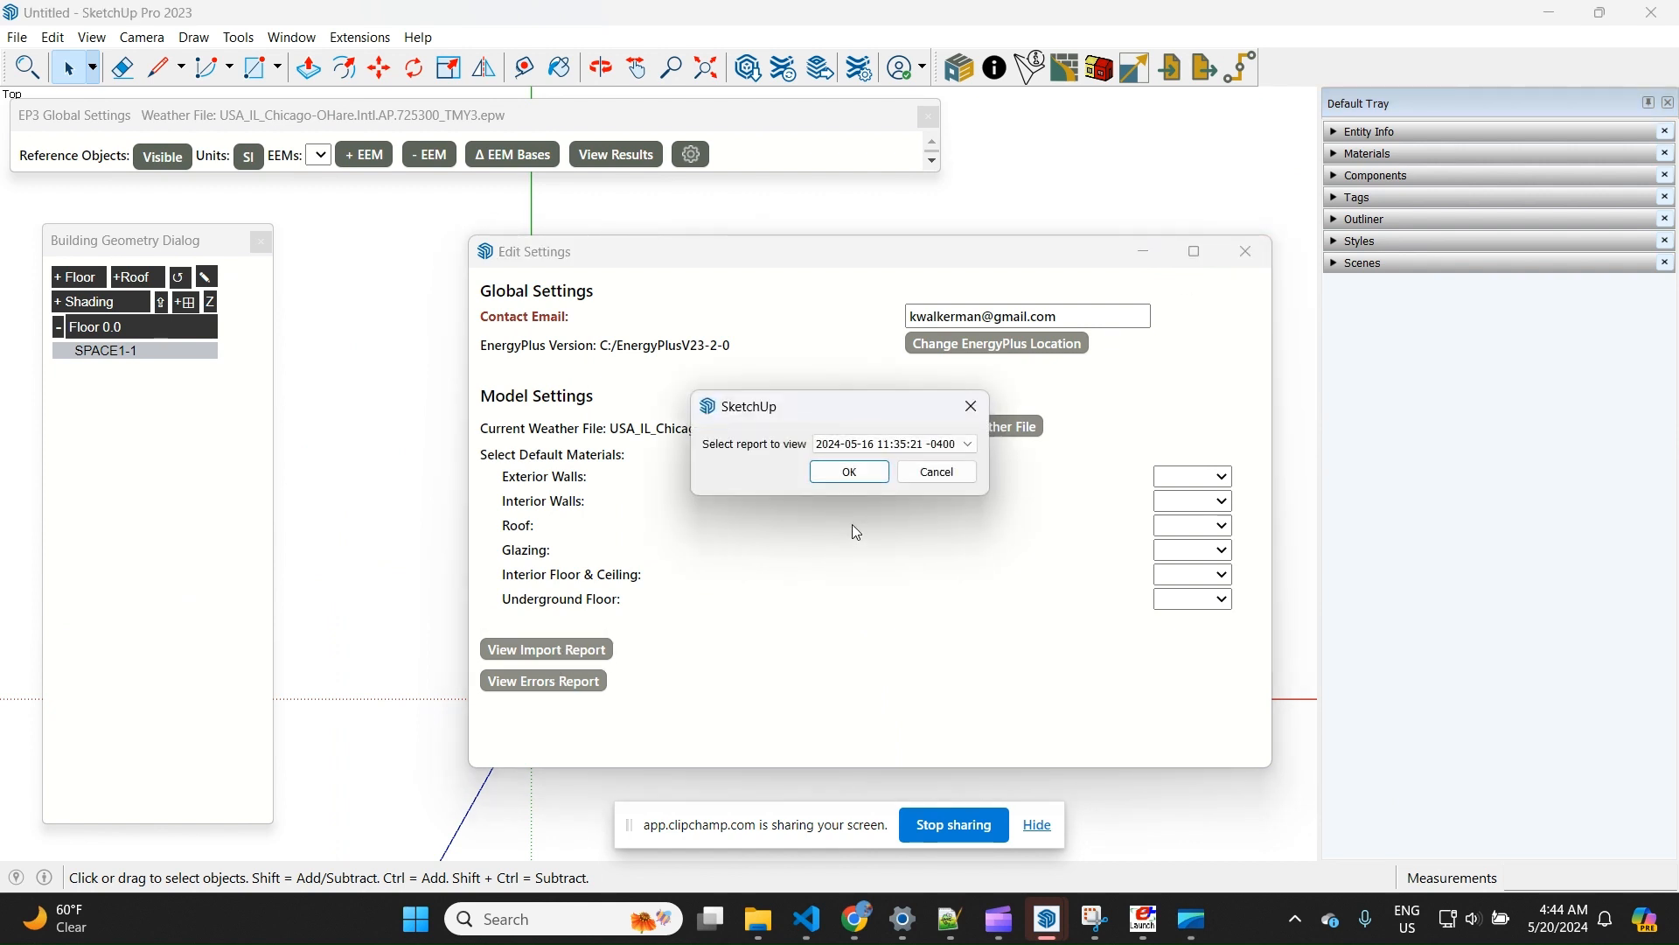
click(853, 472)
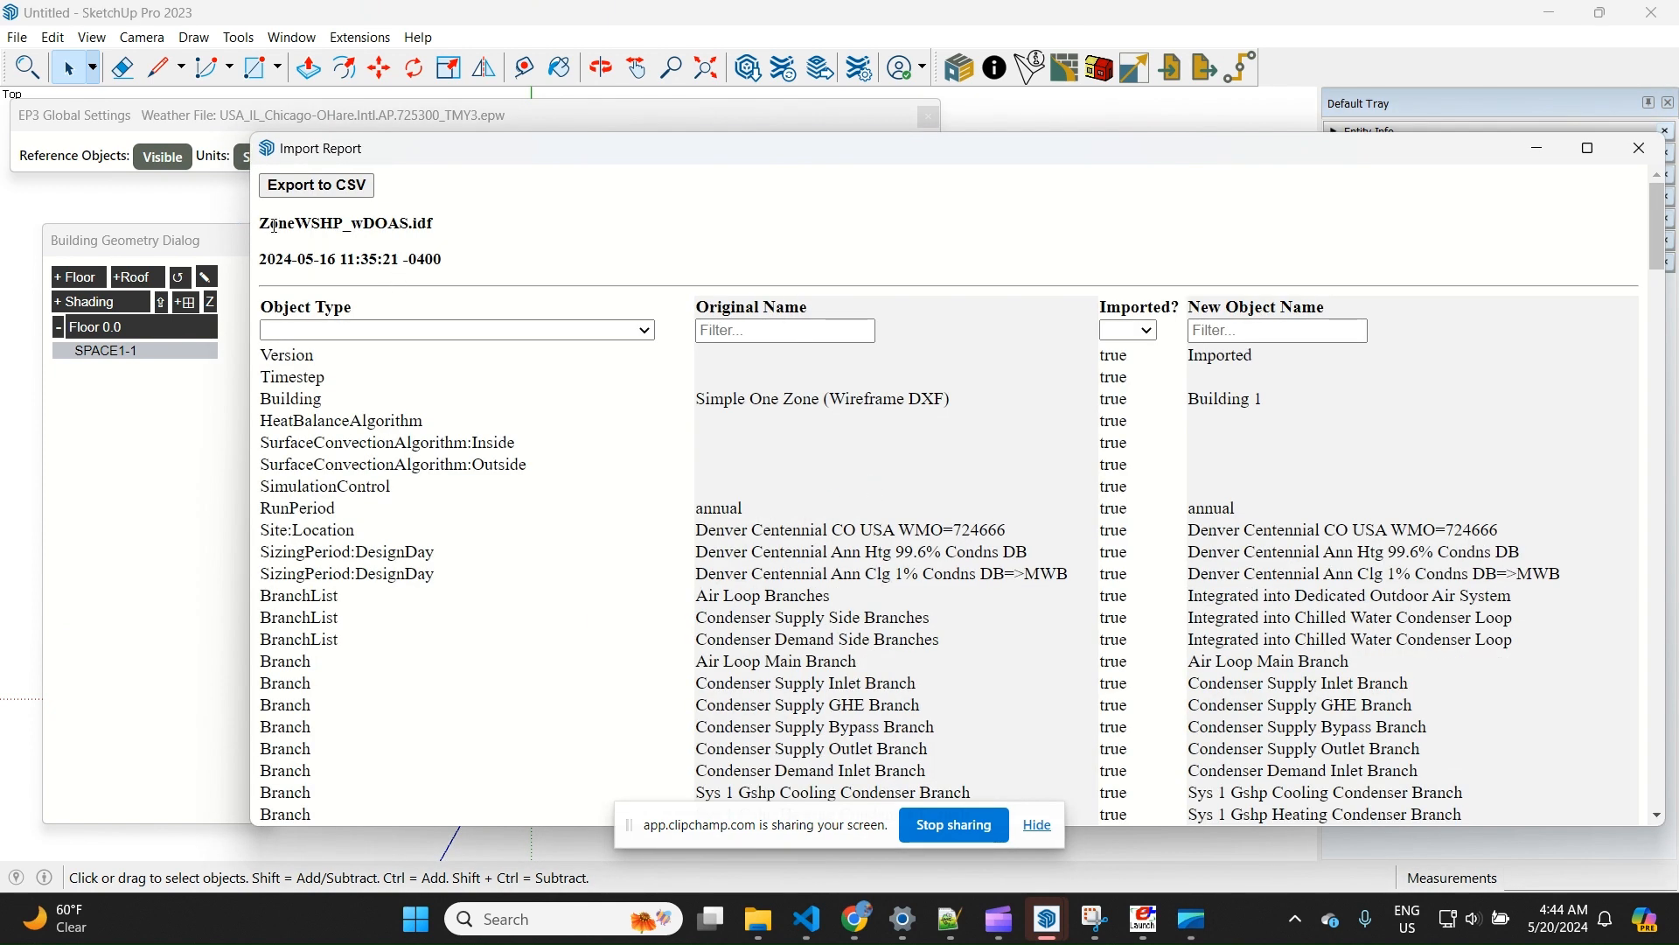
drag(262, 227, 440, 239)
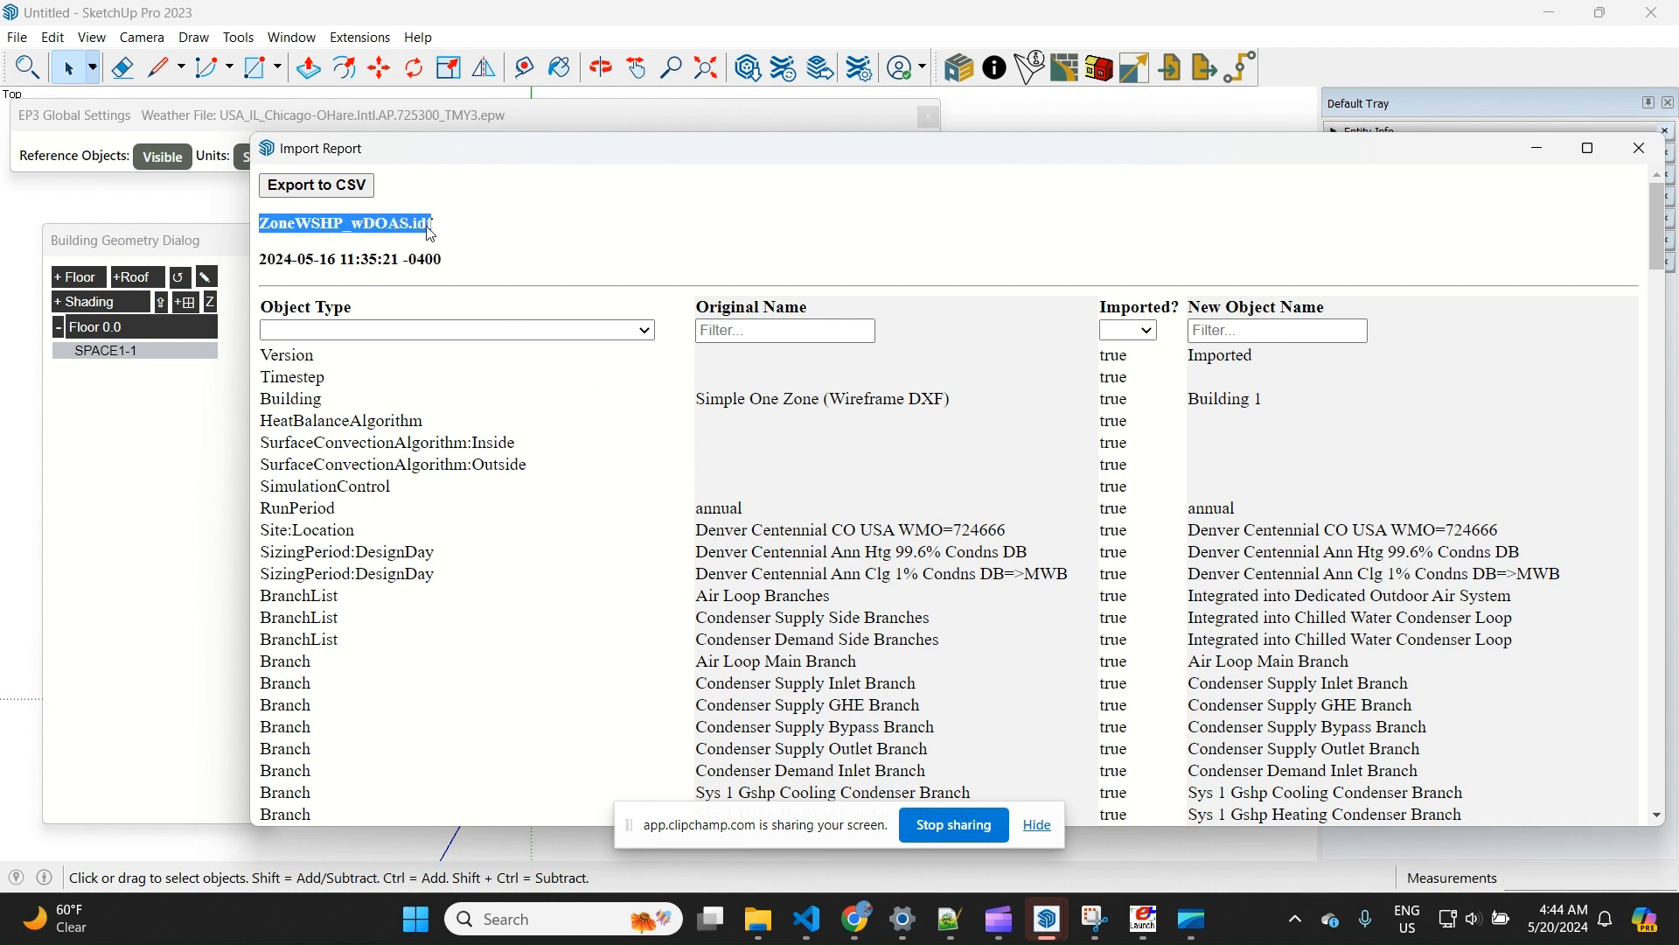
click(466, 234)
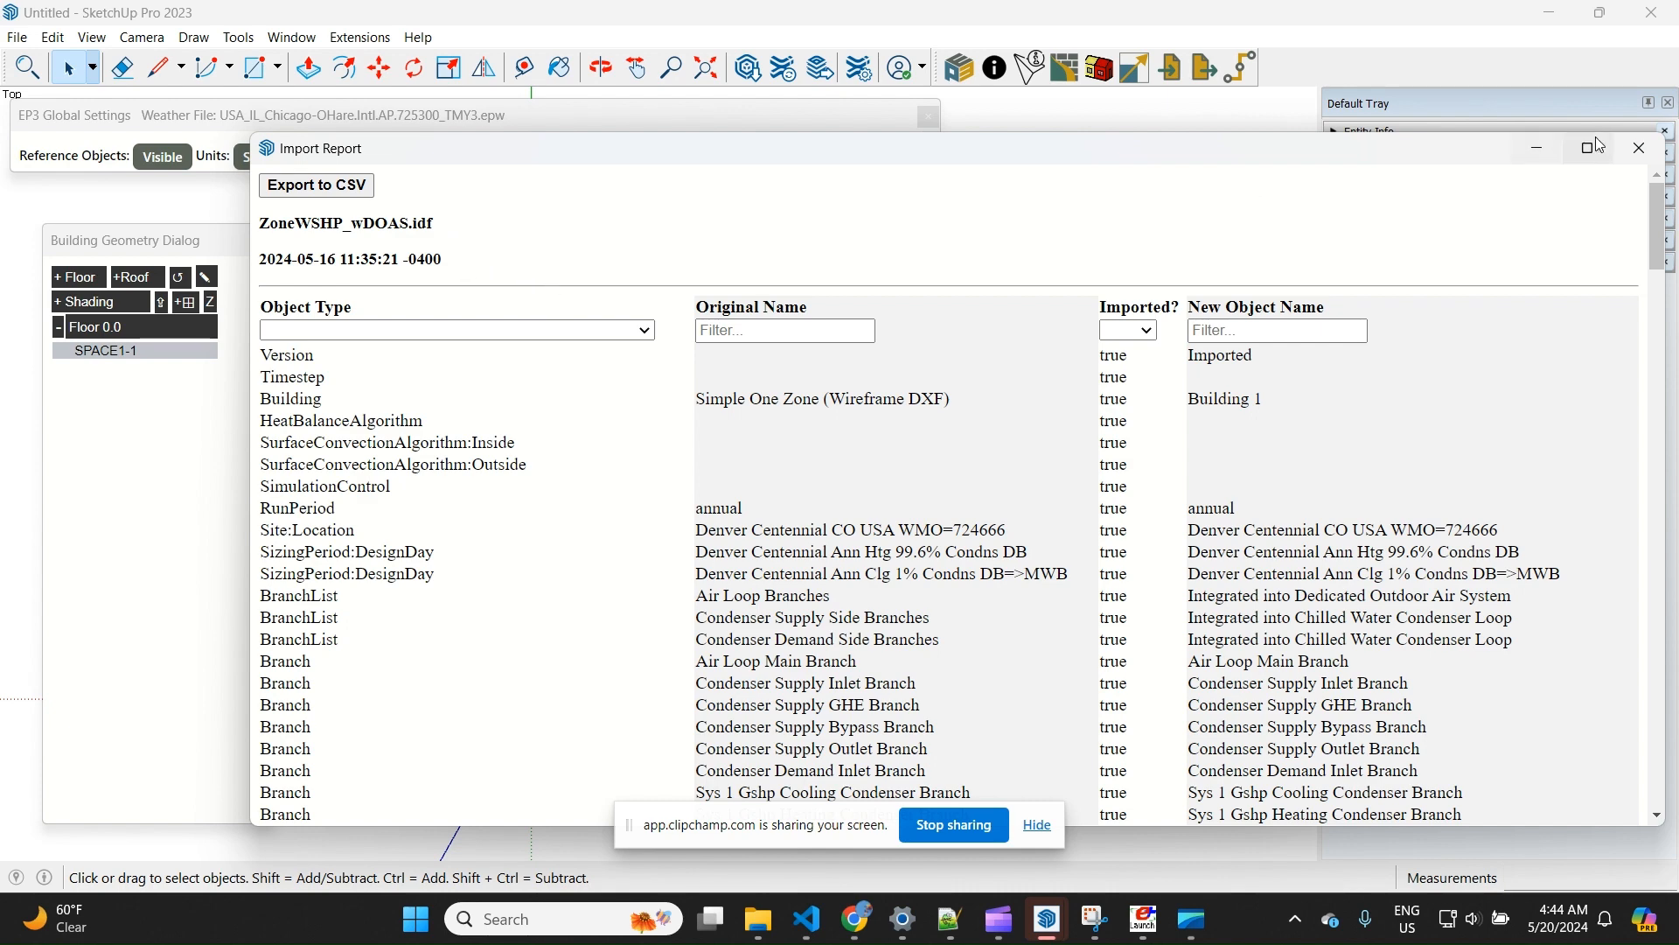
click(1641, 150)
click(1246, 255)
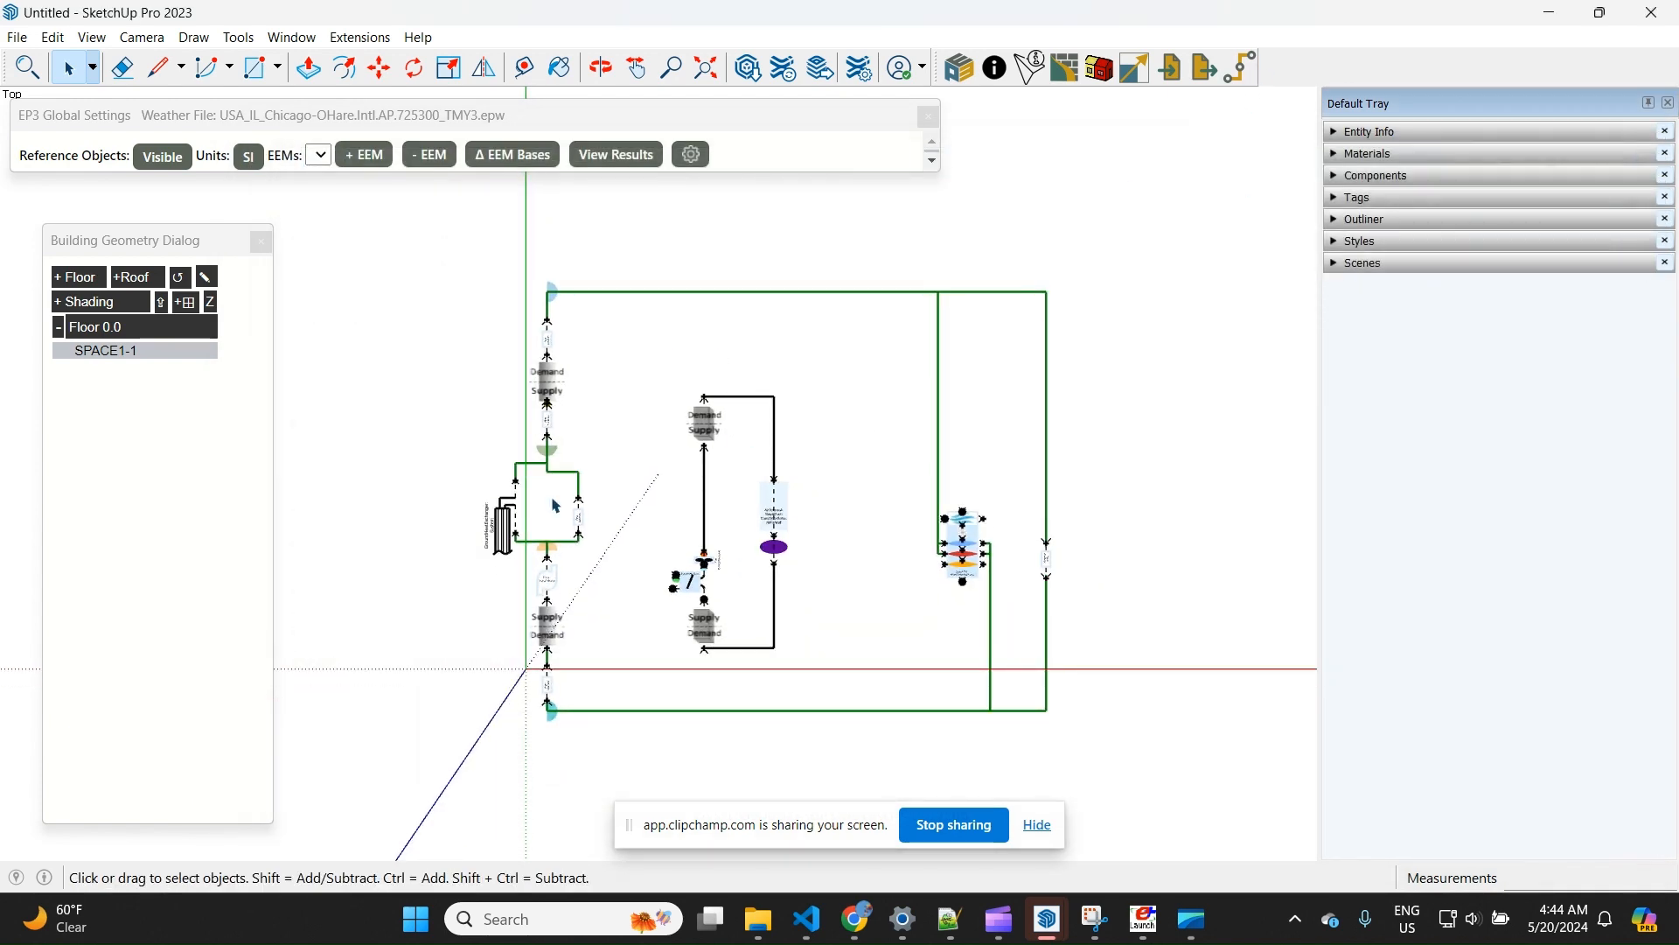
Examine the second model's HVAC diagram: the ground heat exchanger loop, the outdoor air loop and the zone water-to-air heat pump
scroll(601, 652, up, 1)
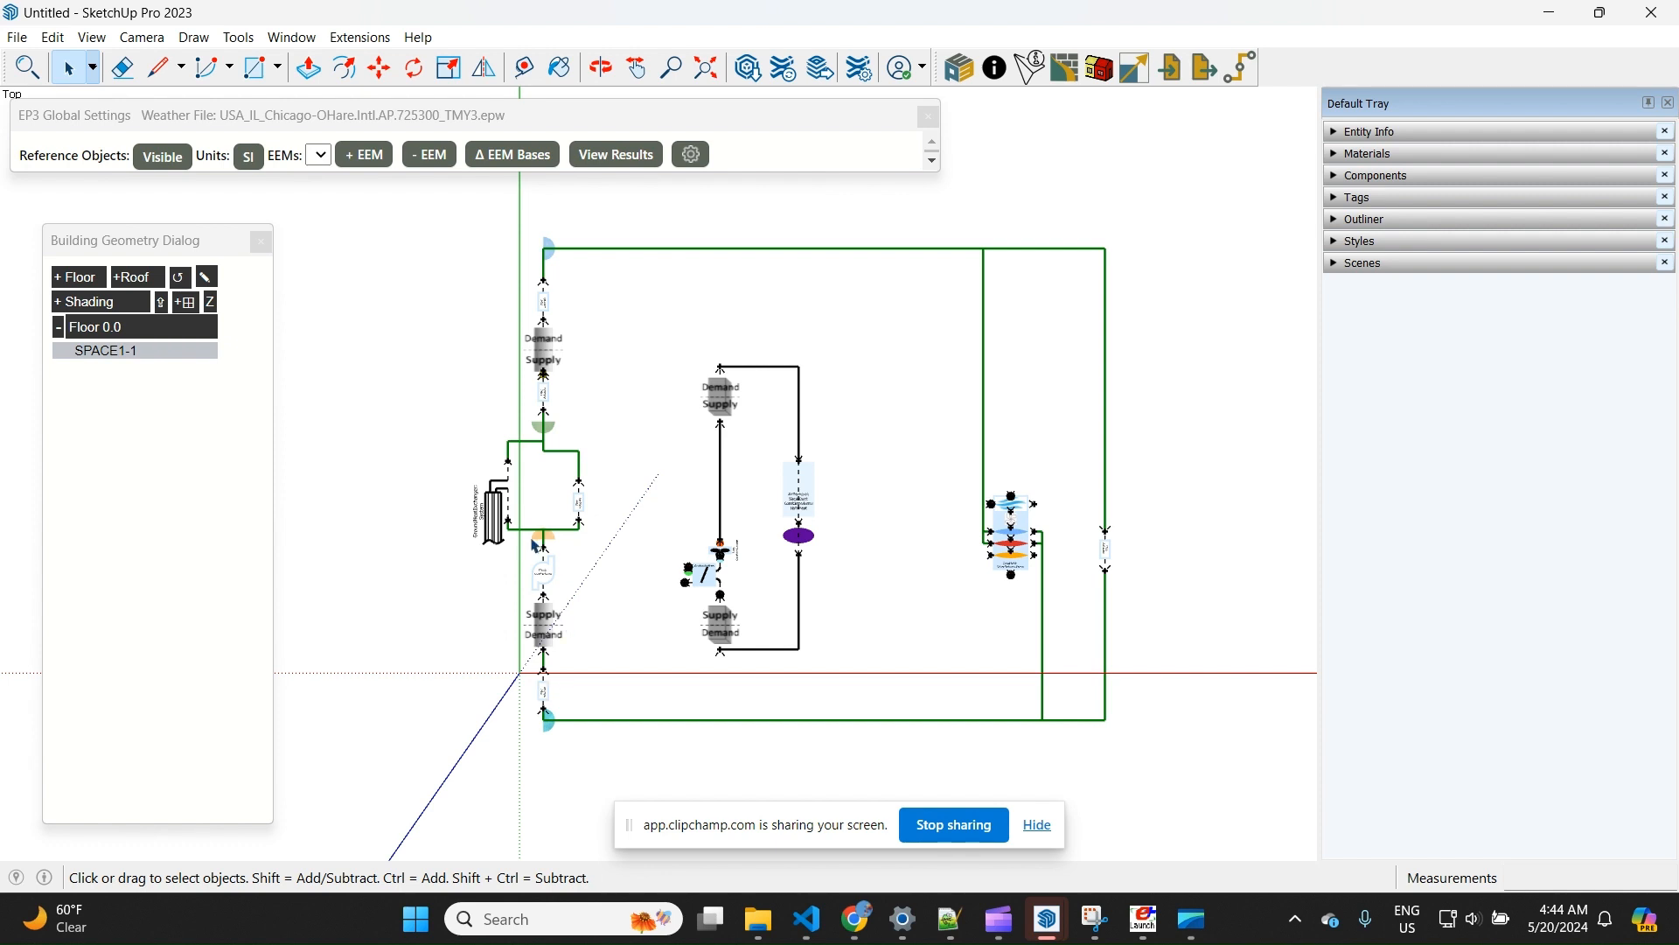
scroll(537, 545, up, 5)
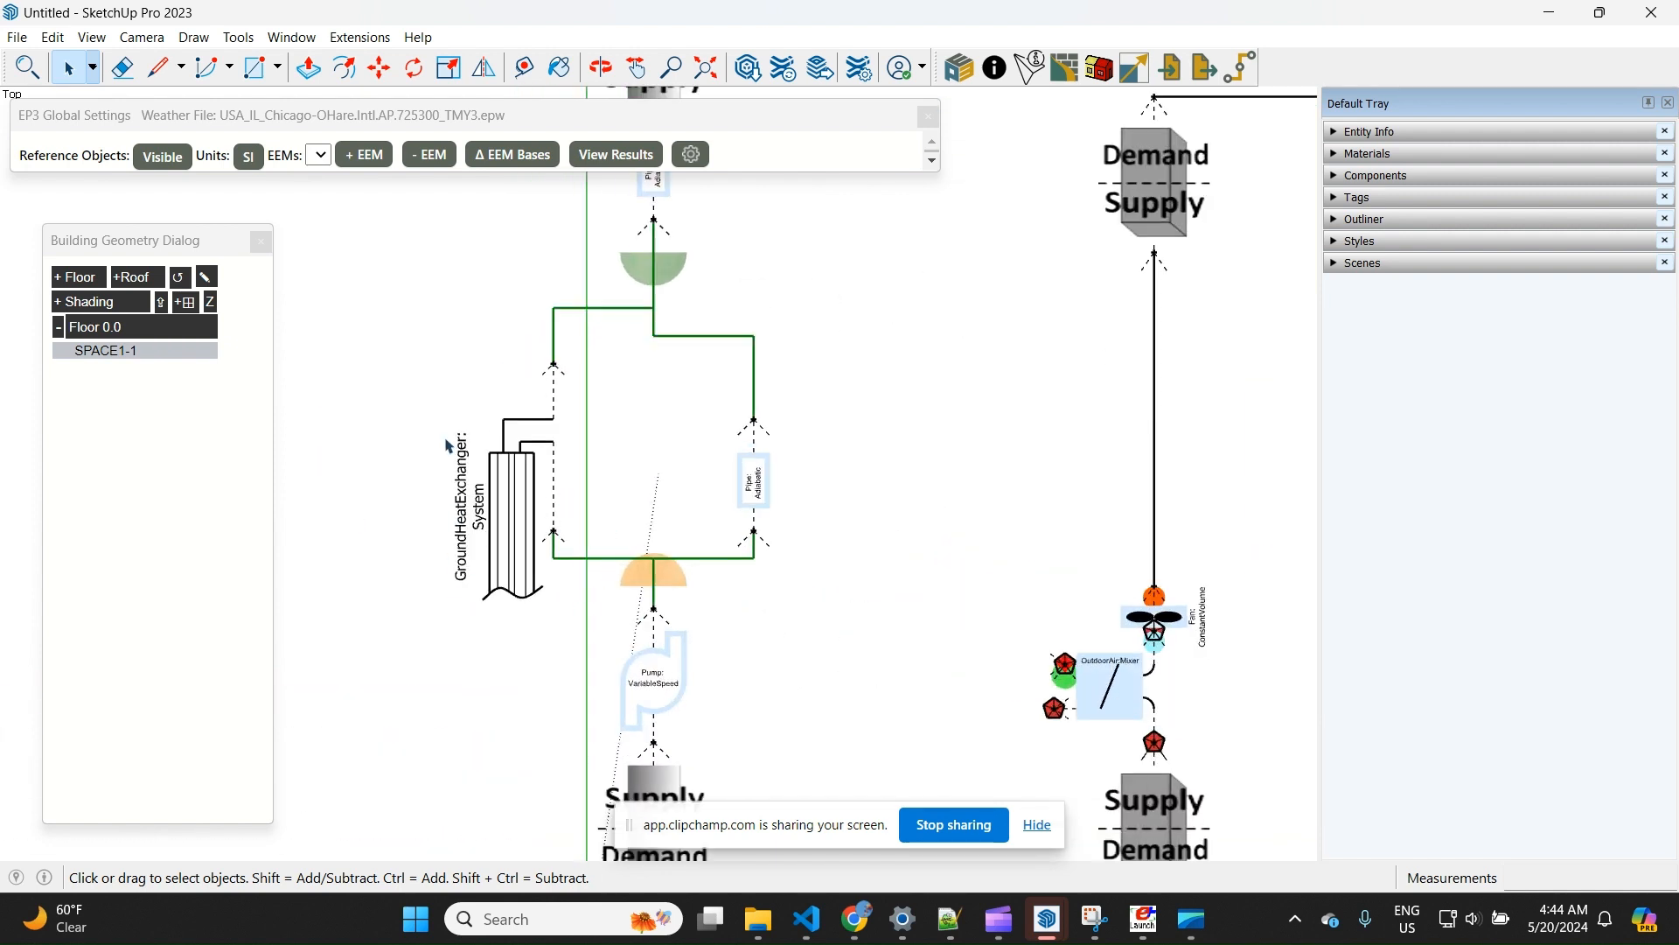
scroll(546, 507, down, 3)
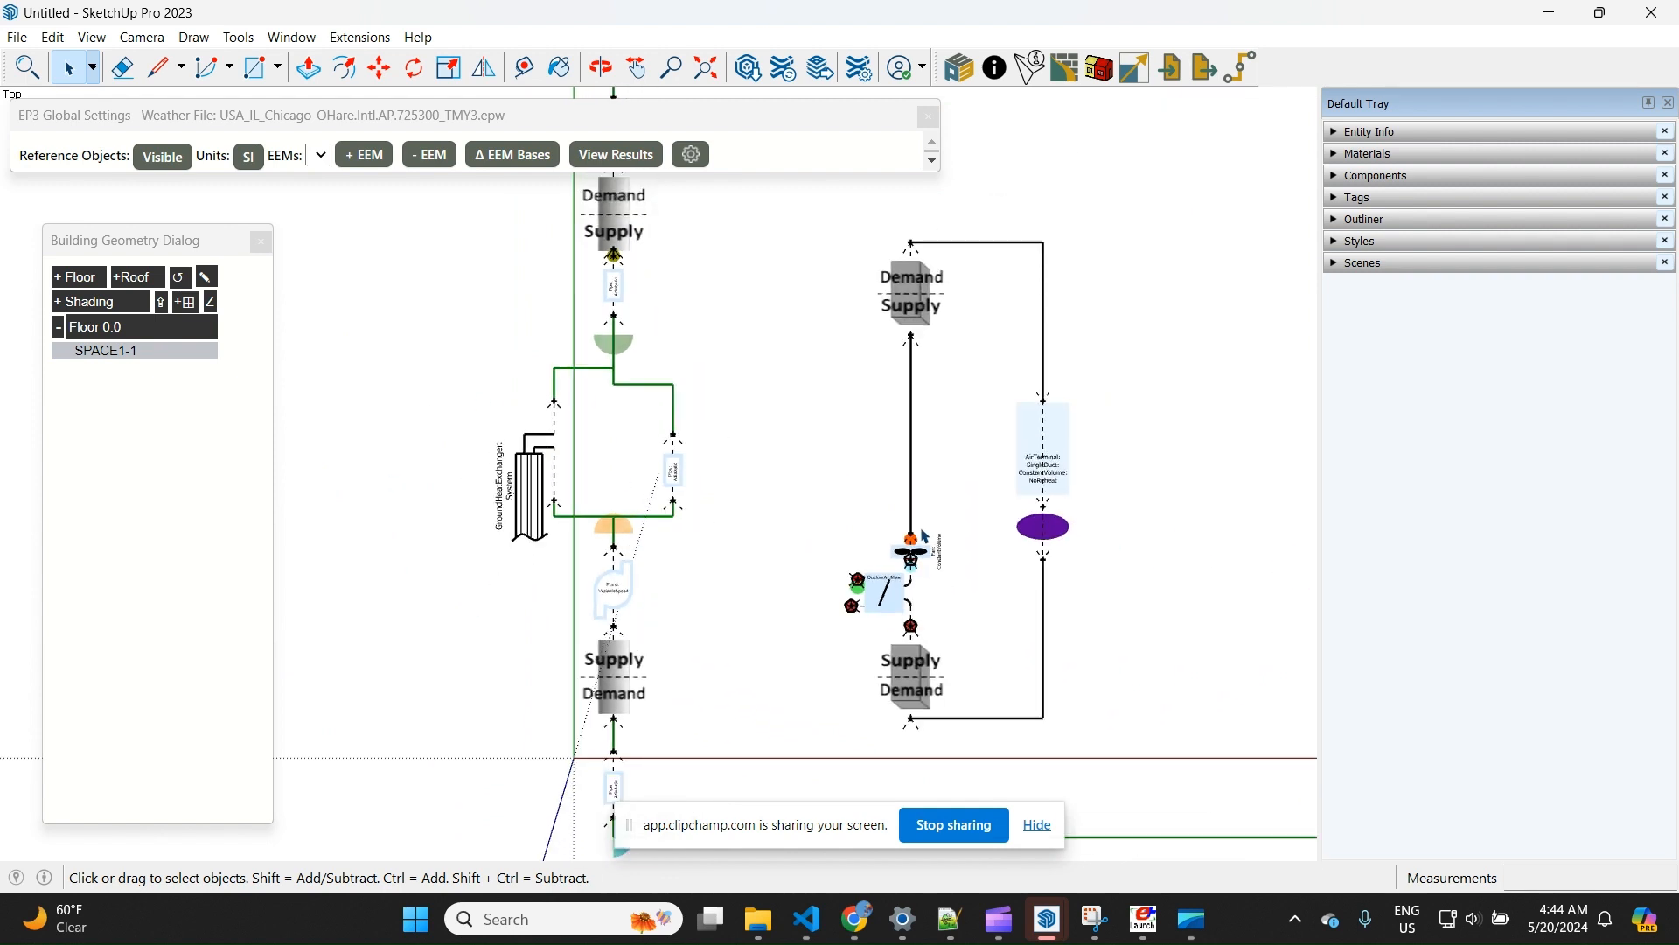
scroll(927, 400, down, 3)
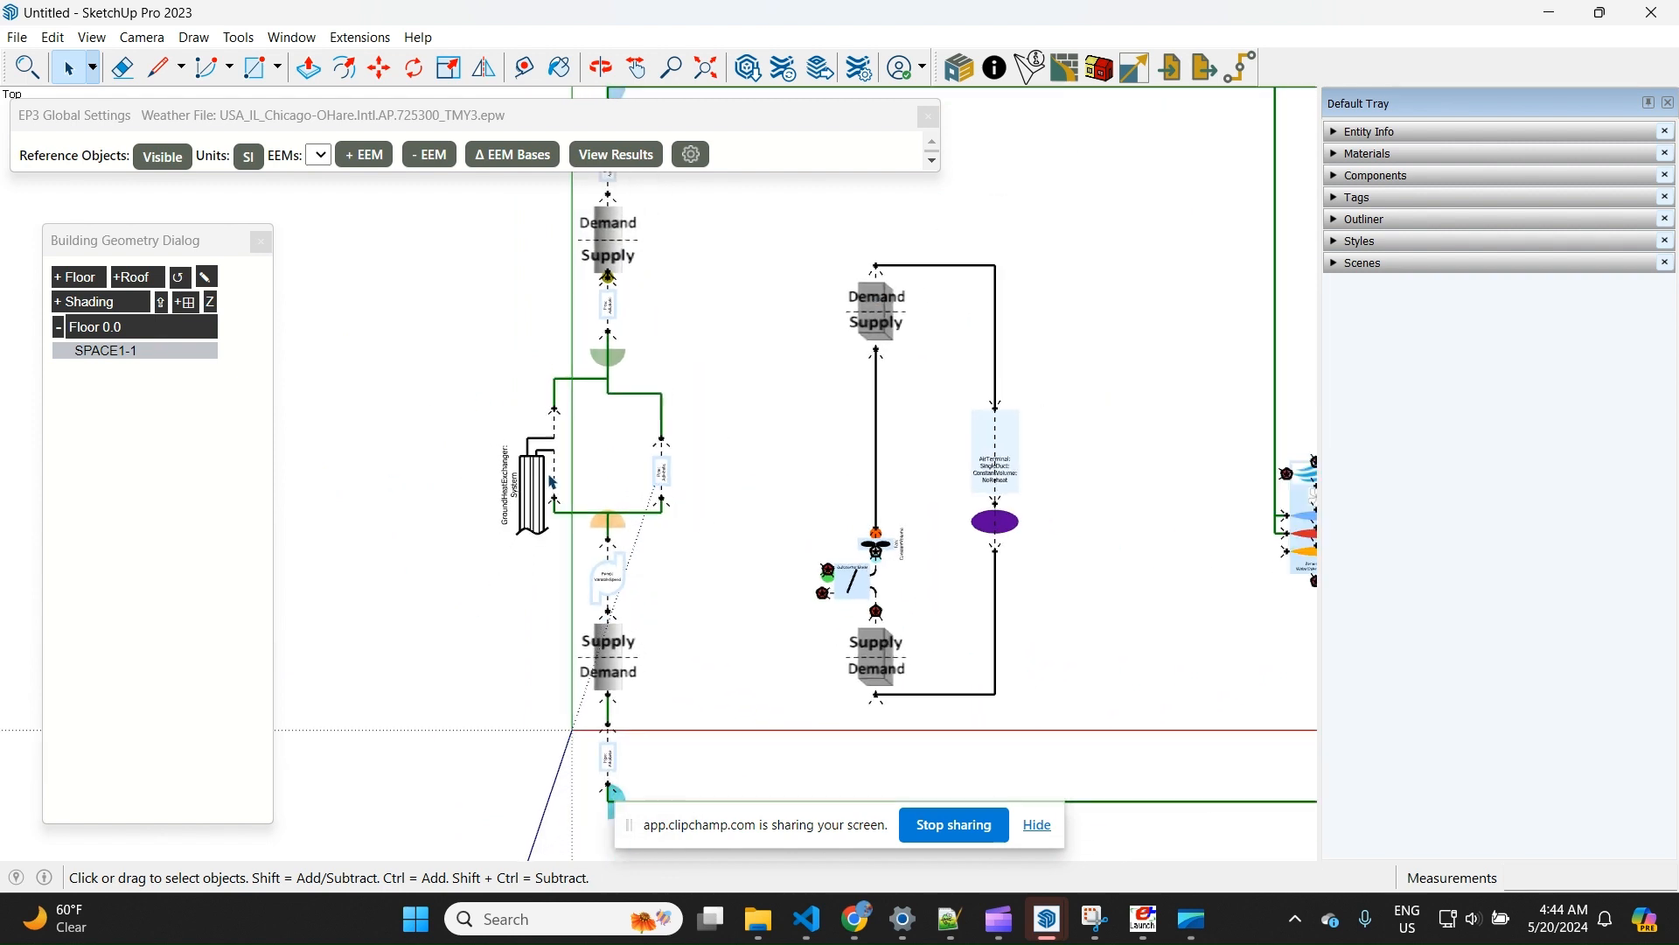
scroll(962, 529, up, 3)
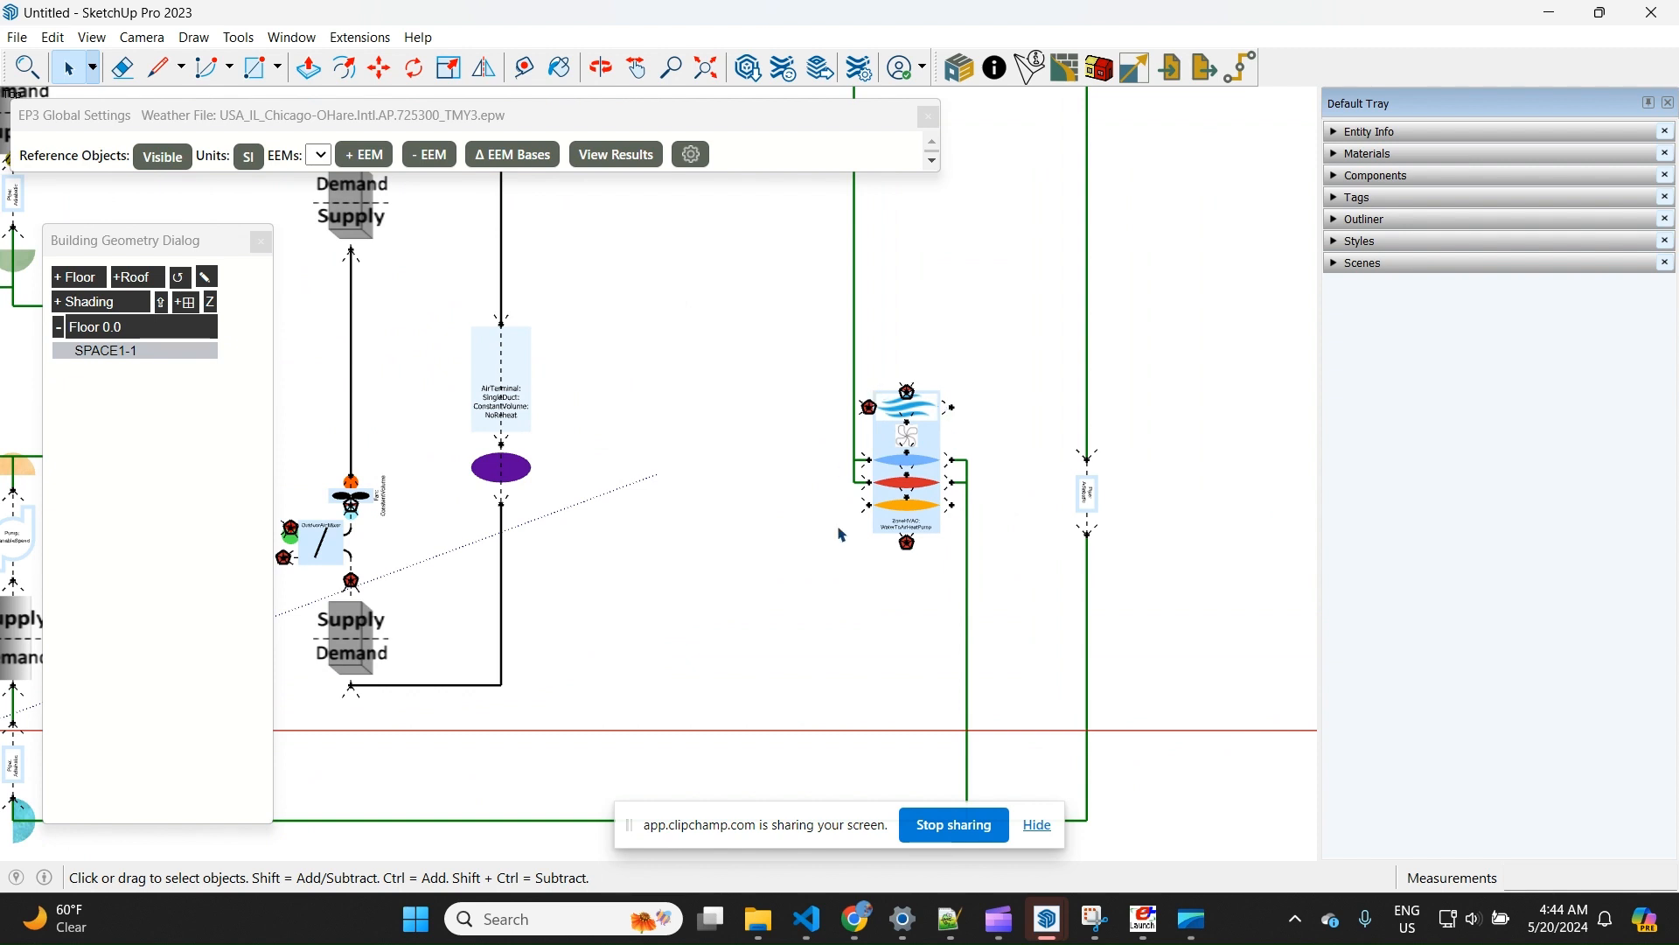
scroll(988, 525, down, 3)
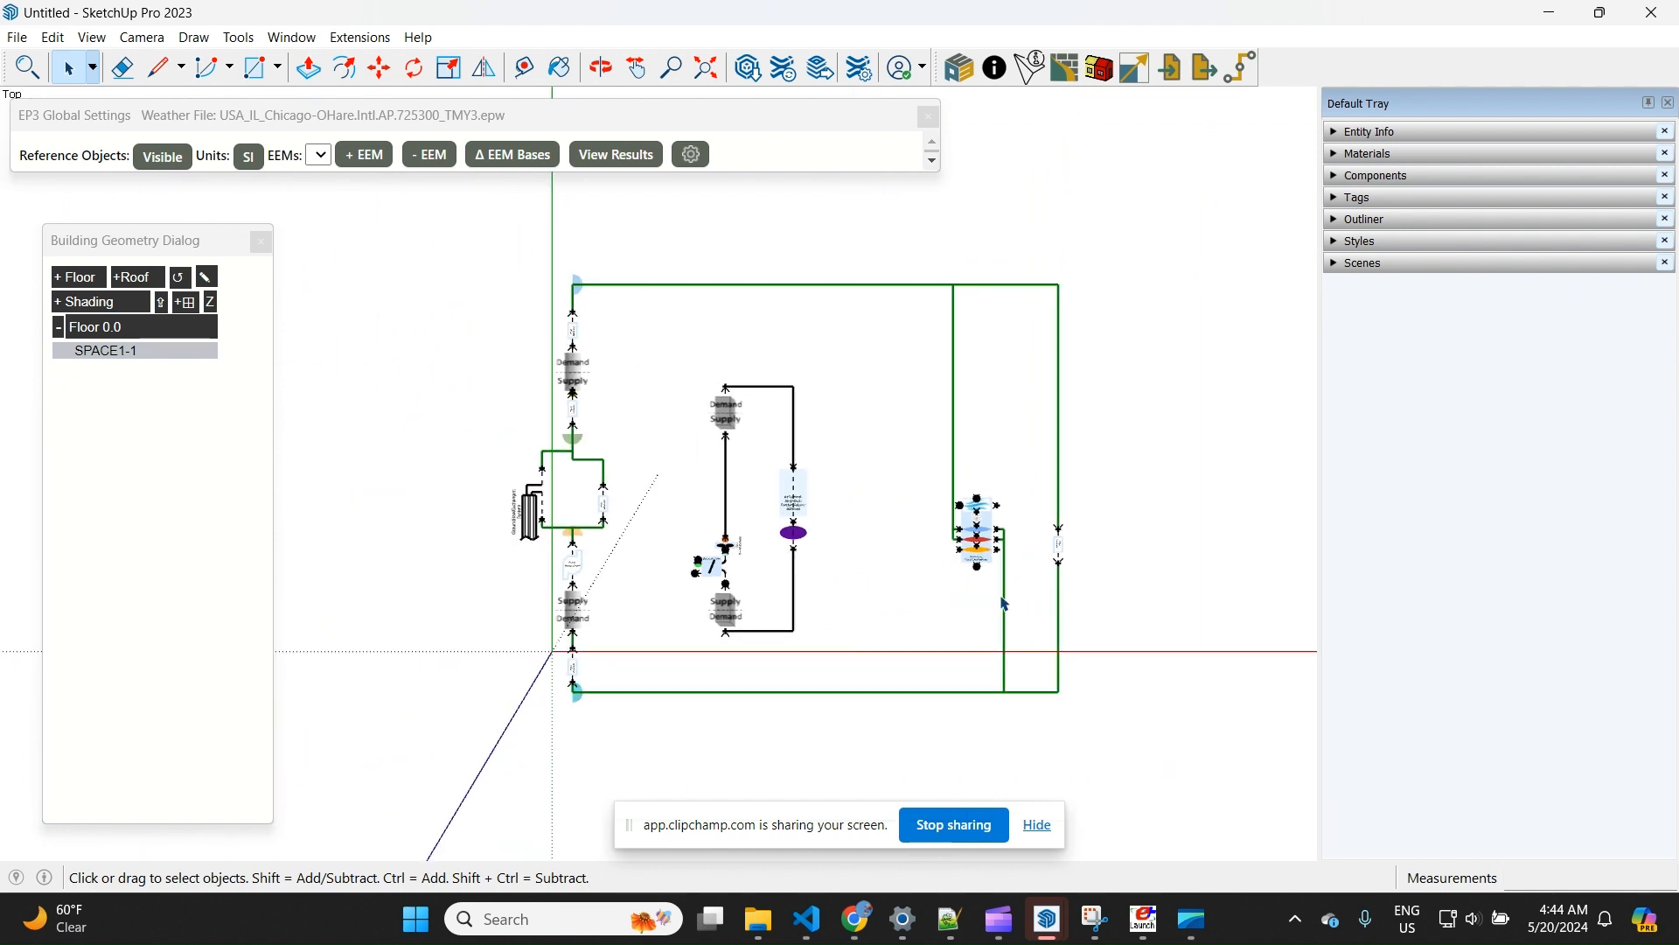
Open the second model's HVAC Group and copy all the ground-source heat pump objects inside it
scroll(861, 604, up, 1)
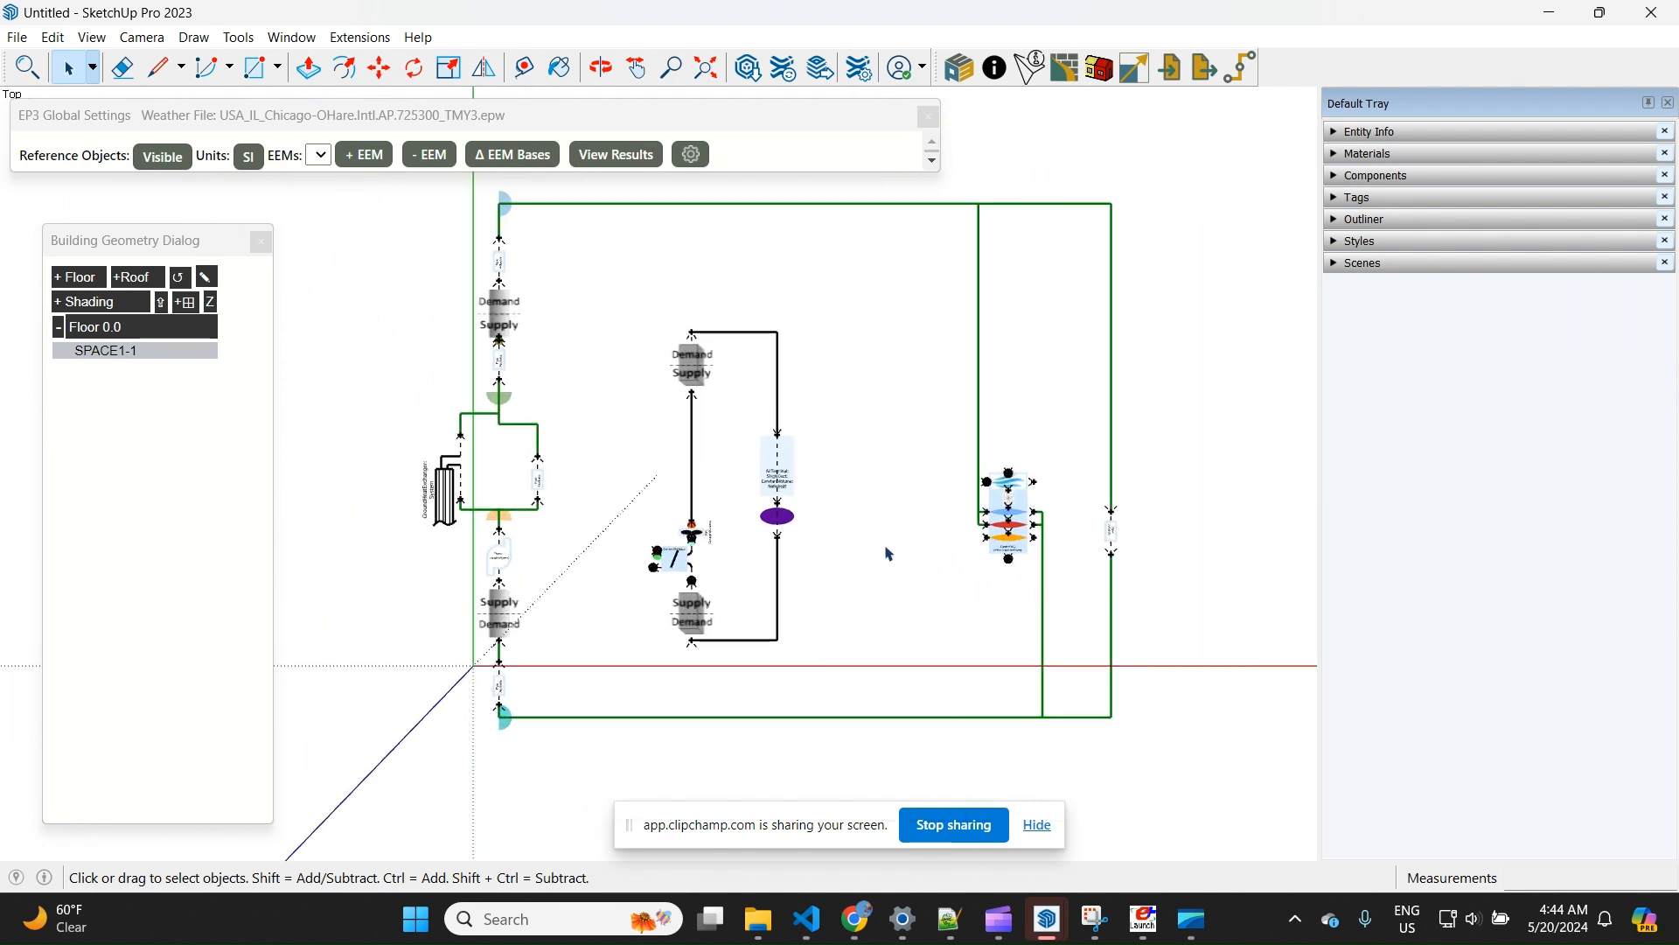
click(1358, 219)
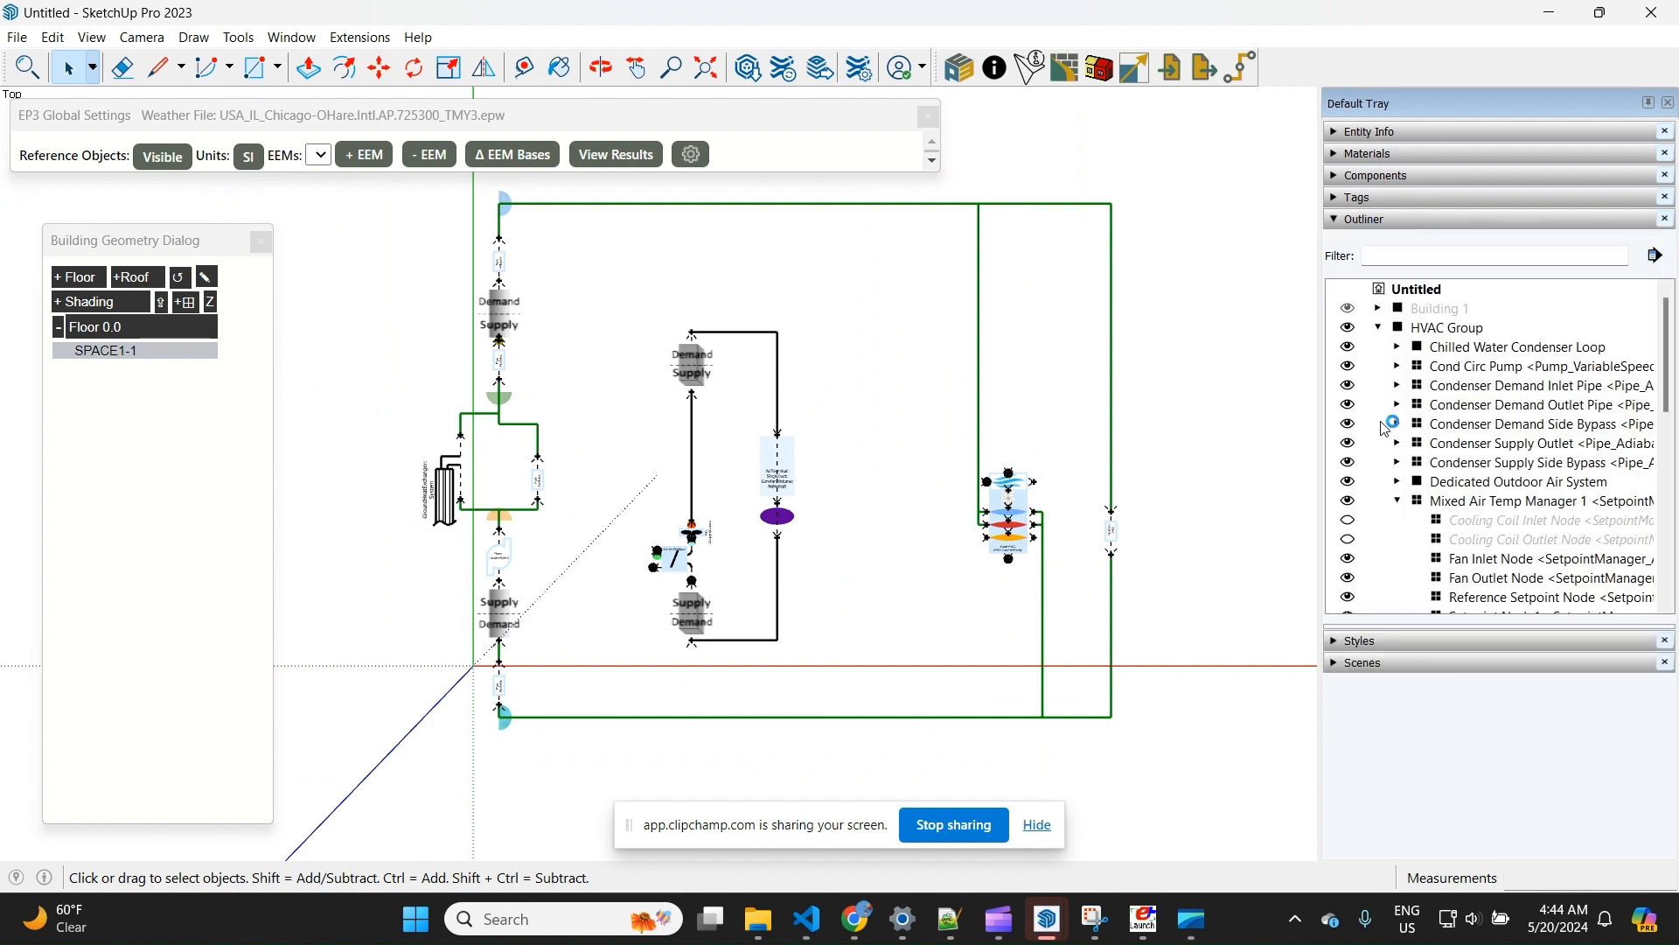
click(1445, 328)
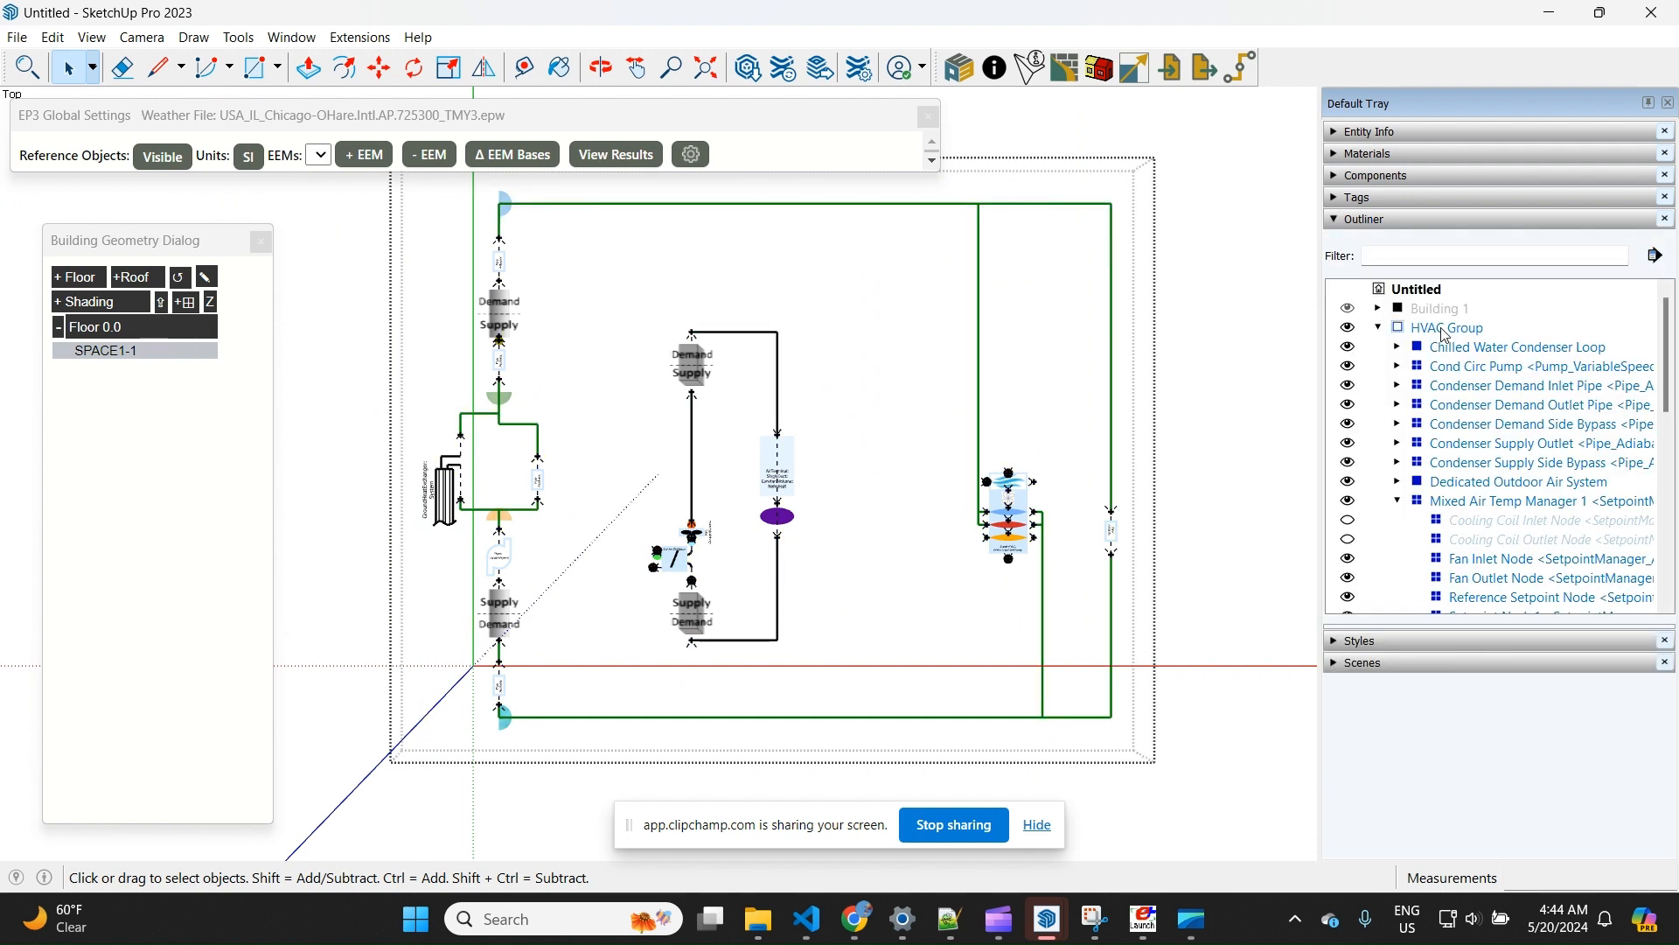
click(1187, 412)
click(1030, 512)
scroll(422, 591, down, 1)
drag(328, 217, 1108, 810)
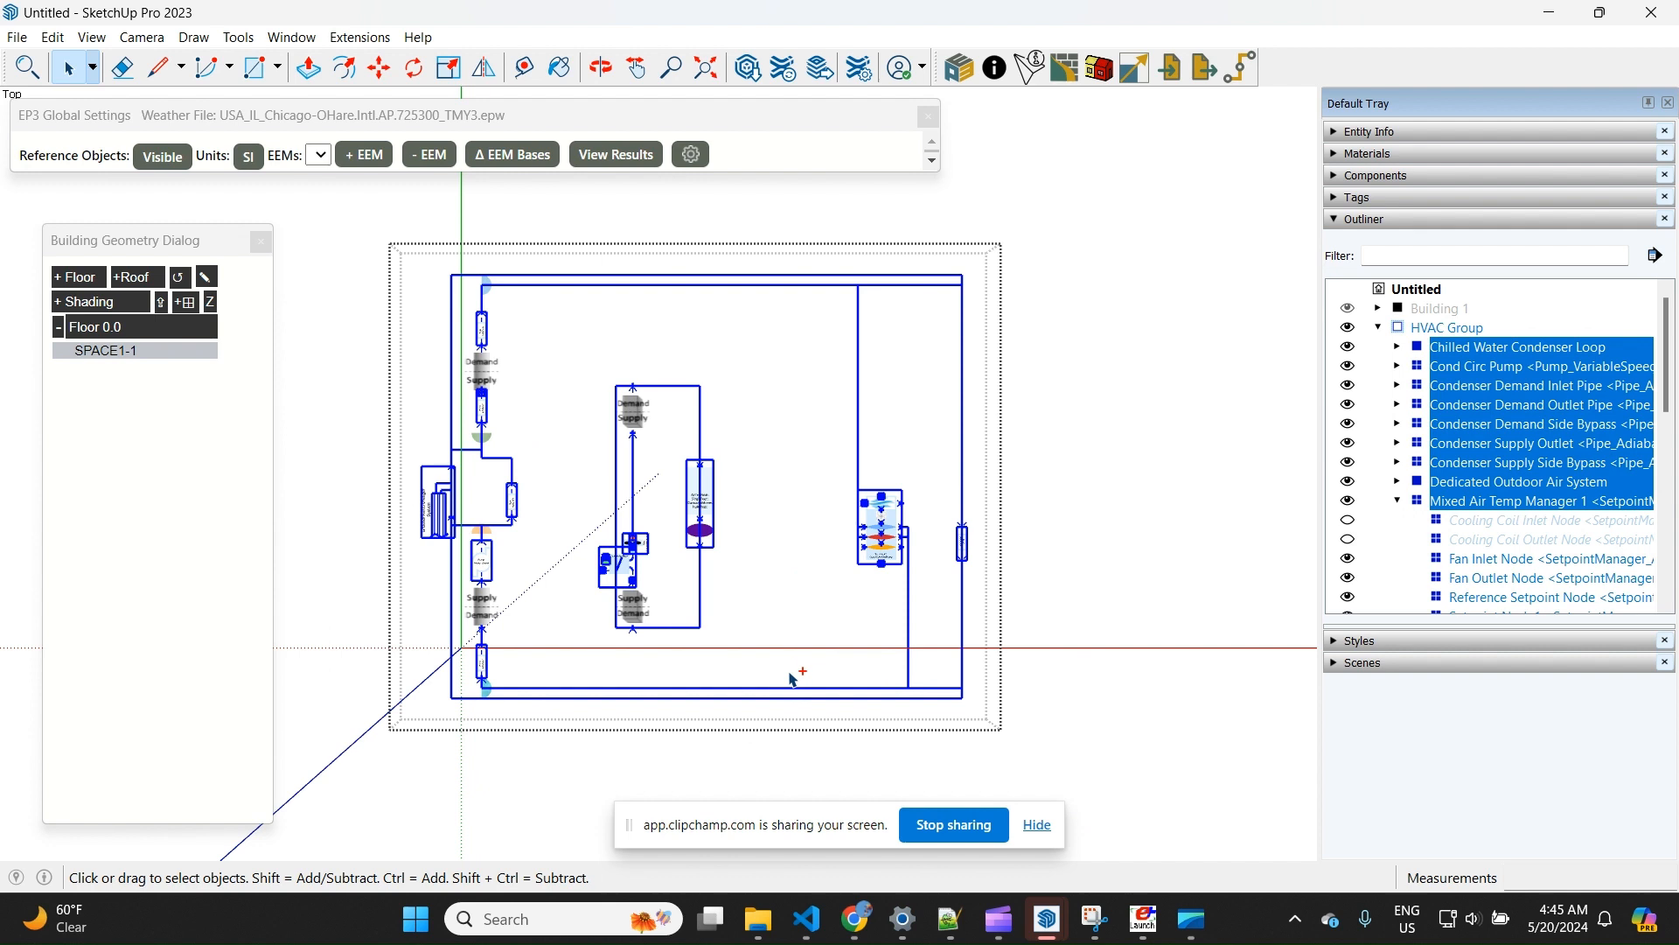
Switch to the model with the VAV system and paste the copied GSHP equipment inside its HVAC Group, beside the existing loops
click(1052, 916)
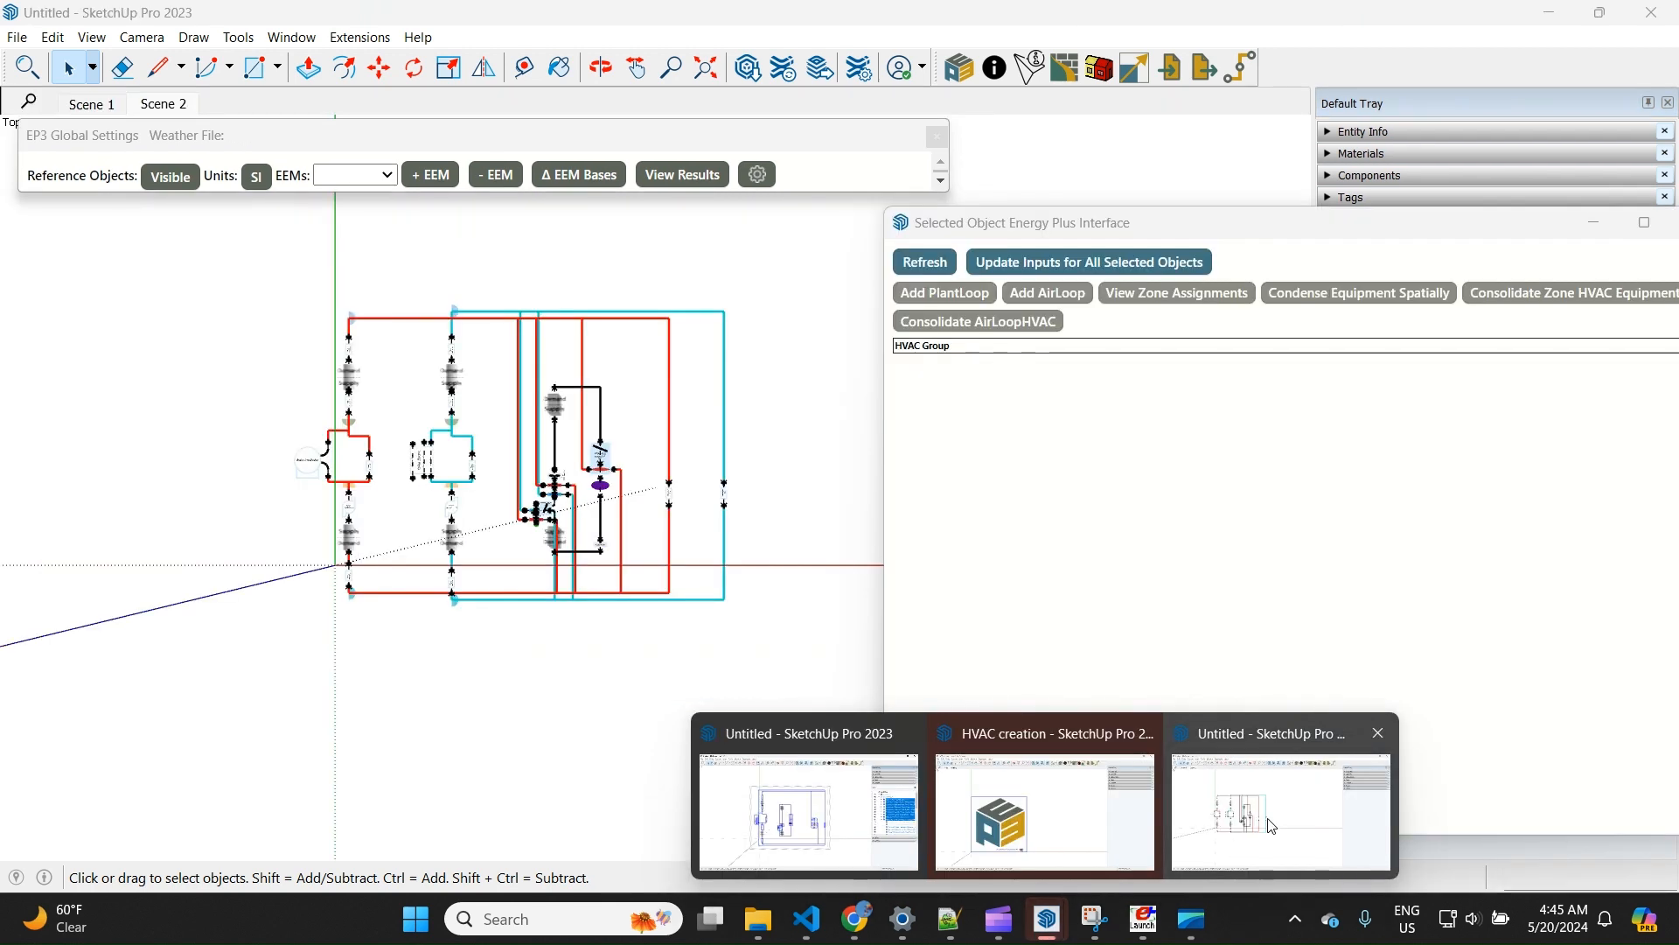
click(1271, 825)
click(604, 456)
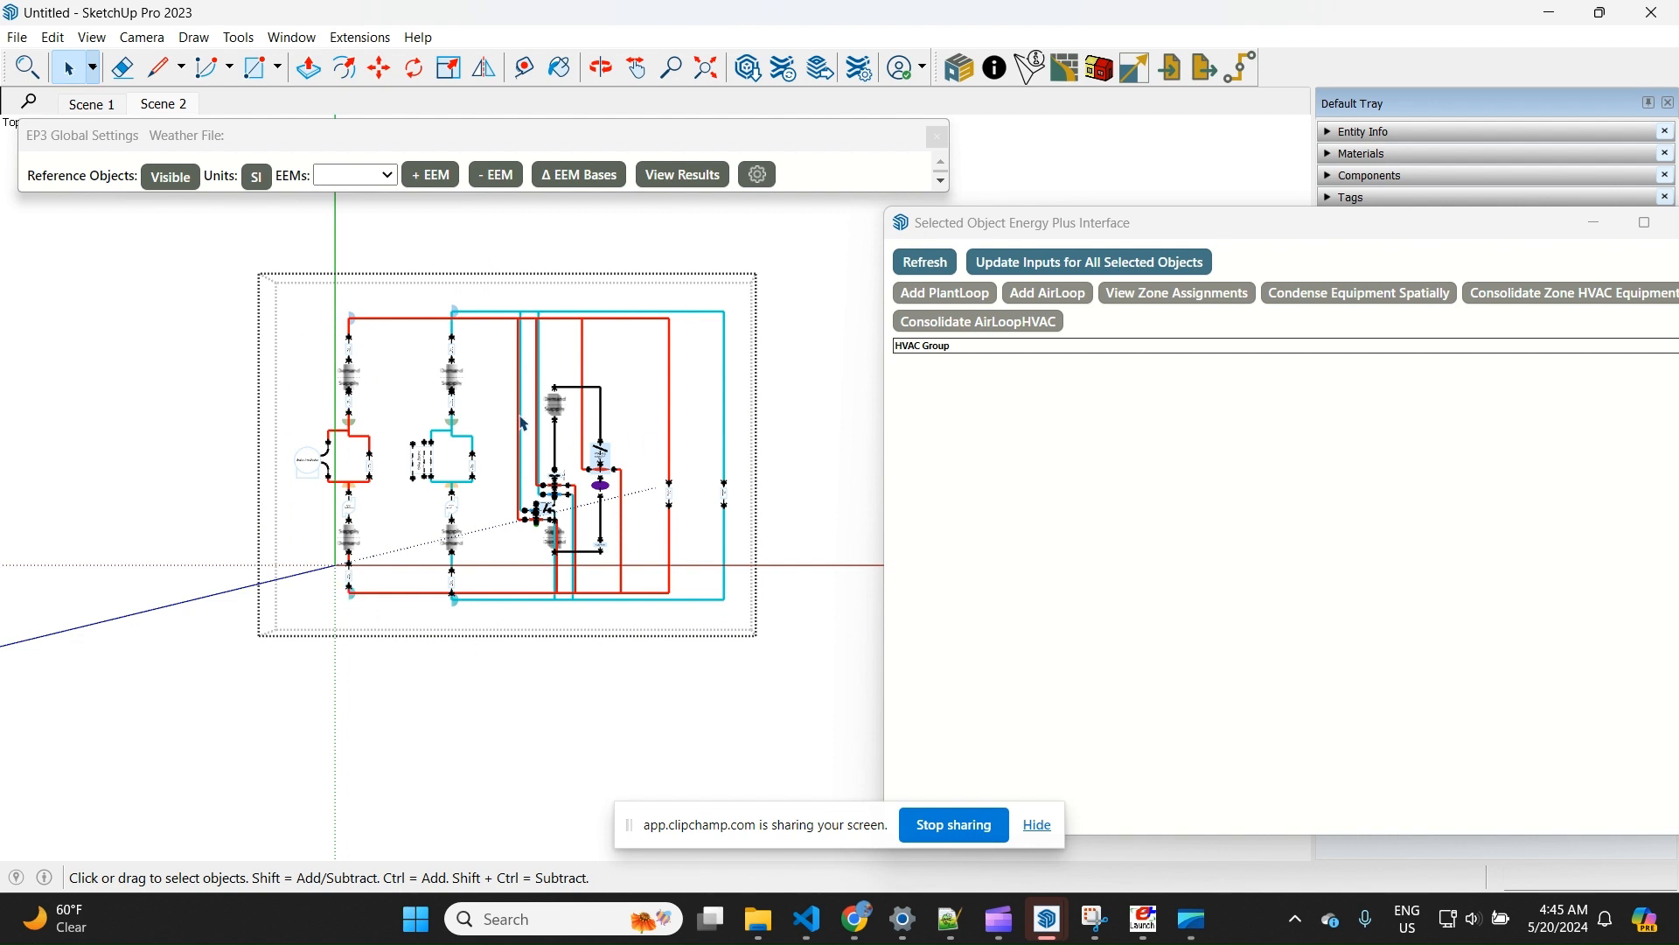
scroll(297, 372, down, 1)
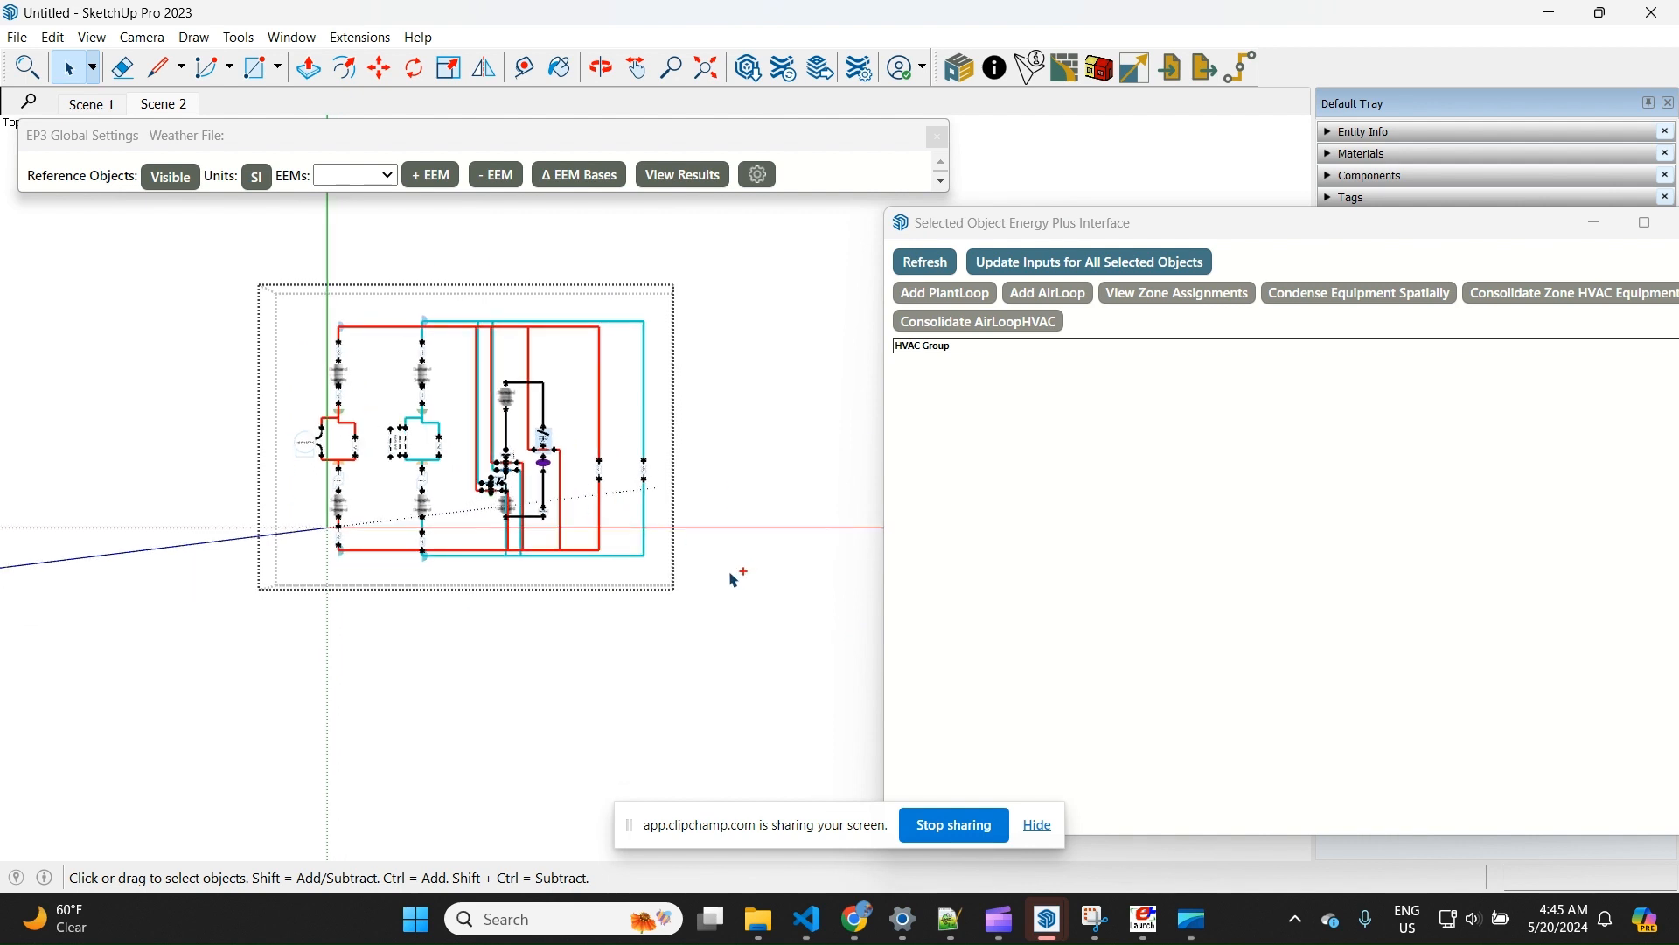
key(ctrl+v)
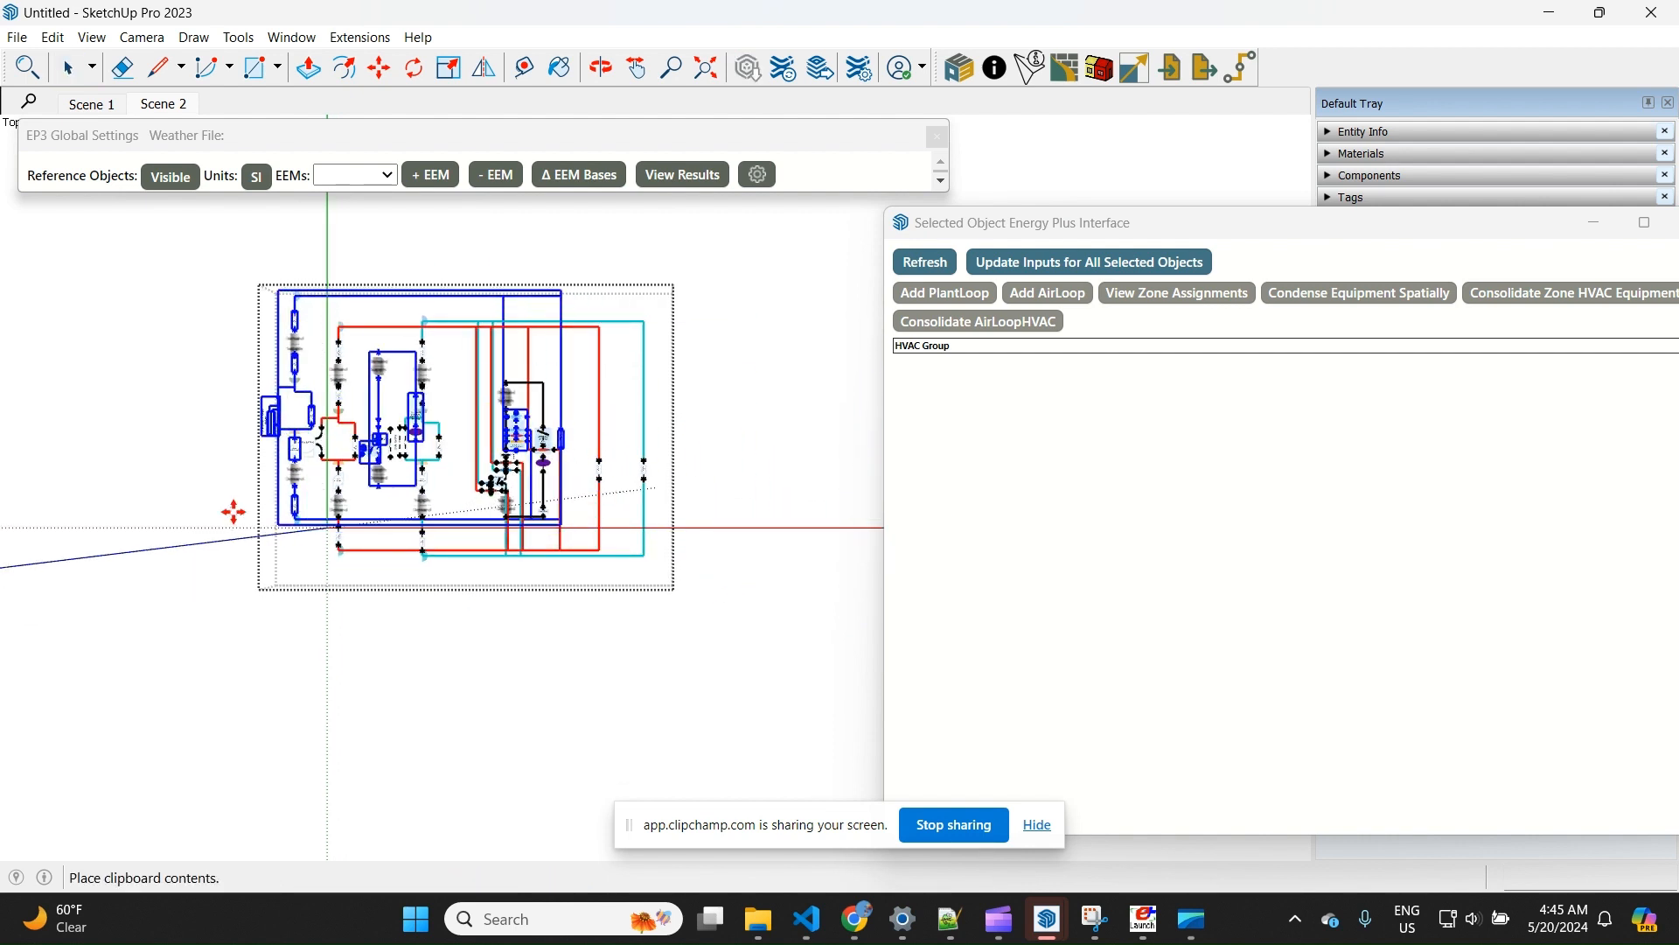
scroll(232, 510, down, 1)
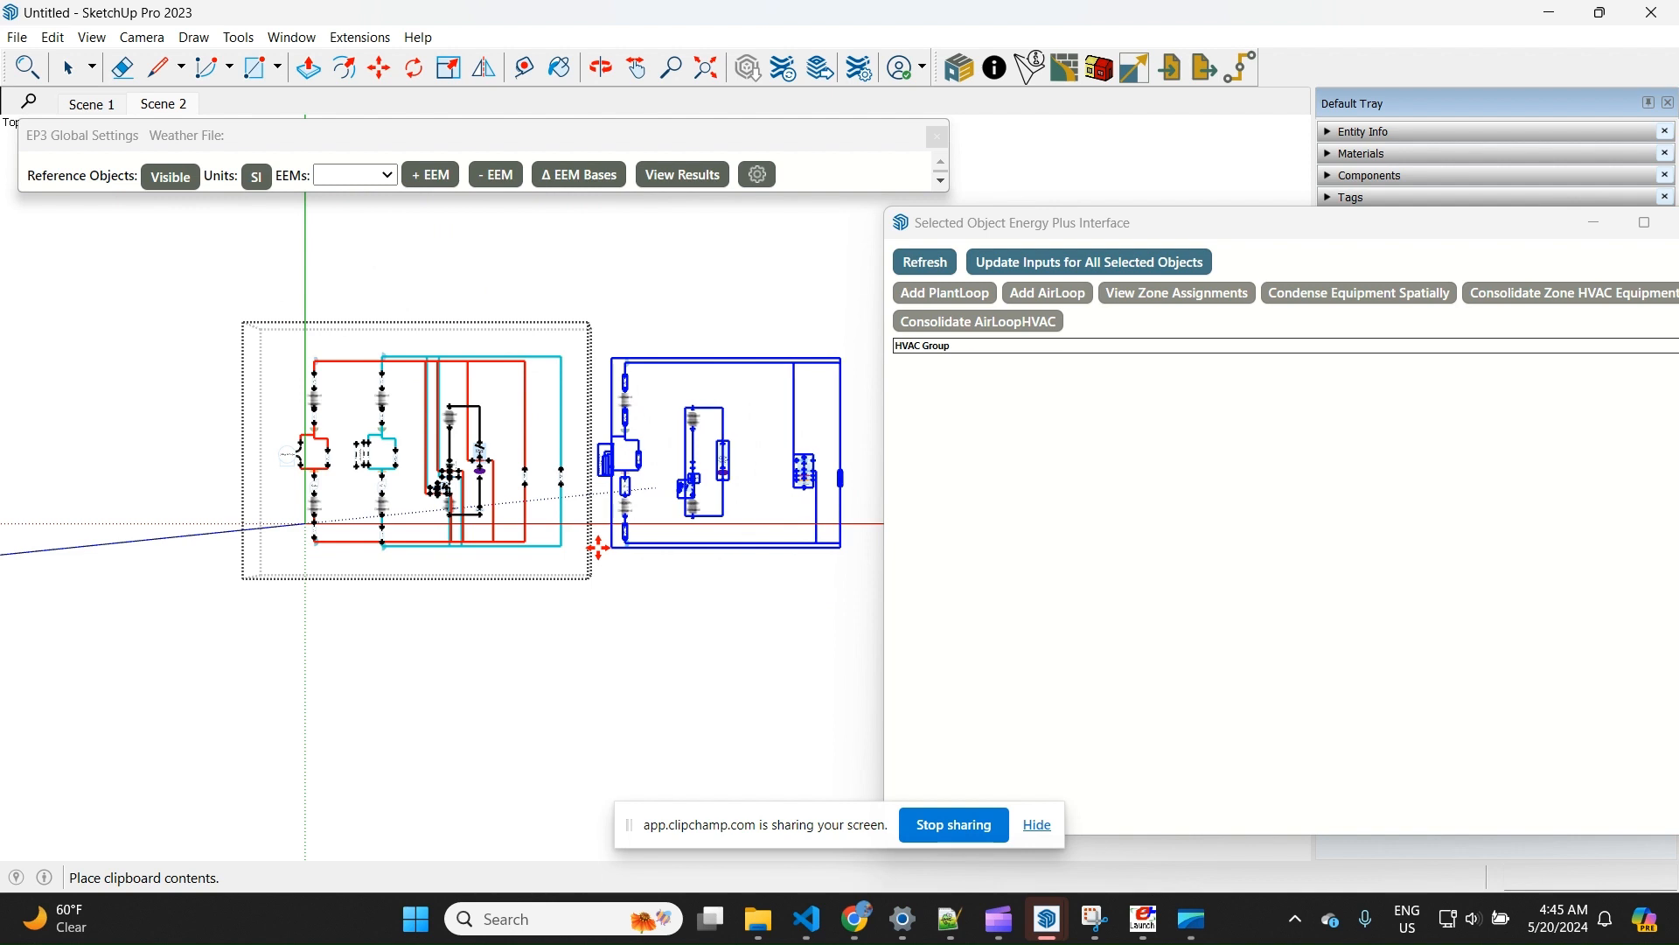
click(600, 548)
key(space)
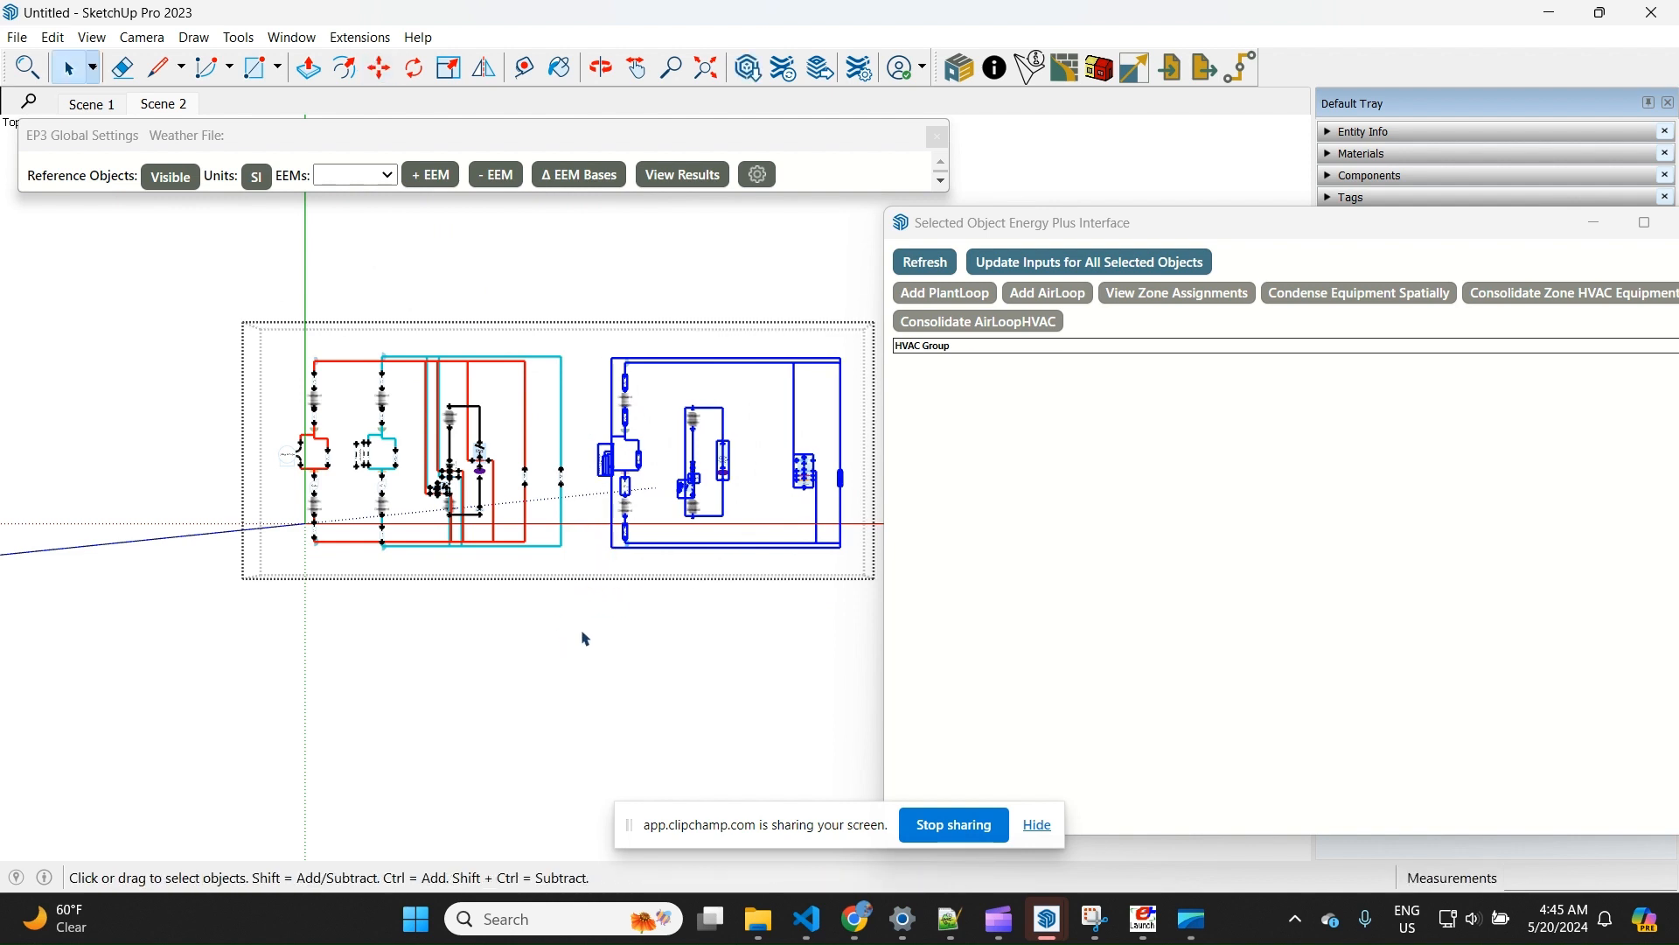
Return to the GSHP source model, view the IDF for items referenced by the selected objects, and copy all of its text
mouse_move(1052, 929)
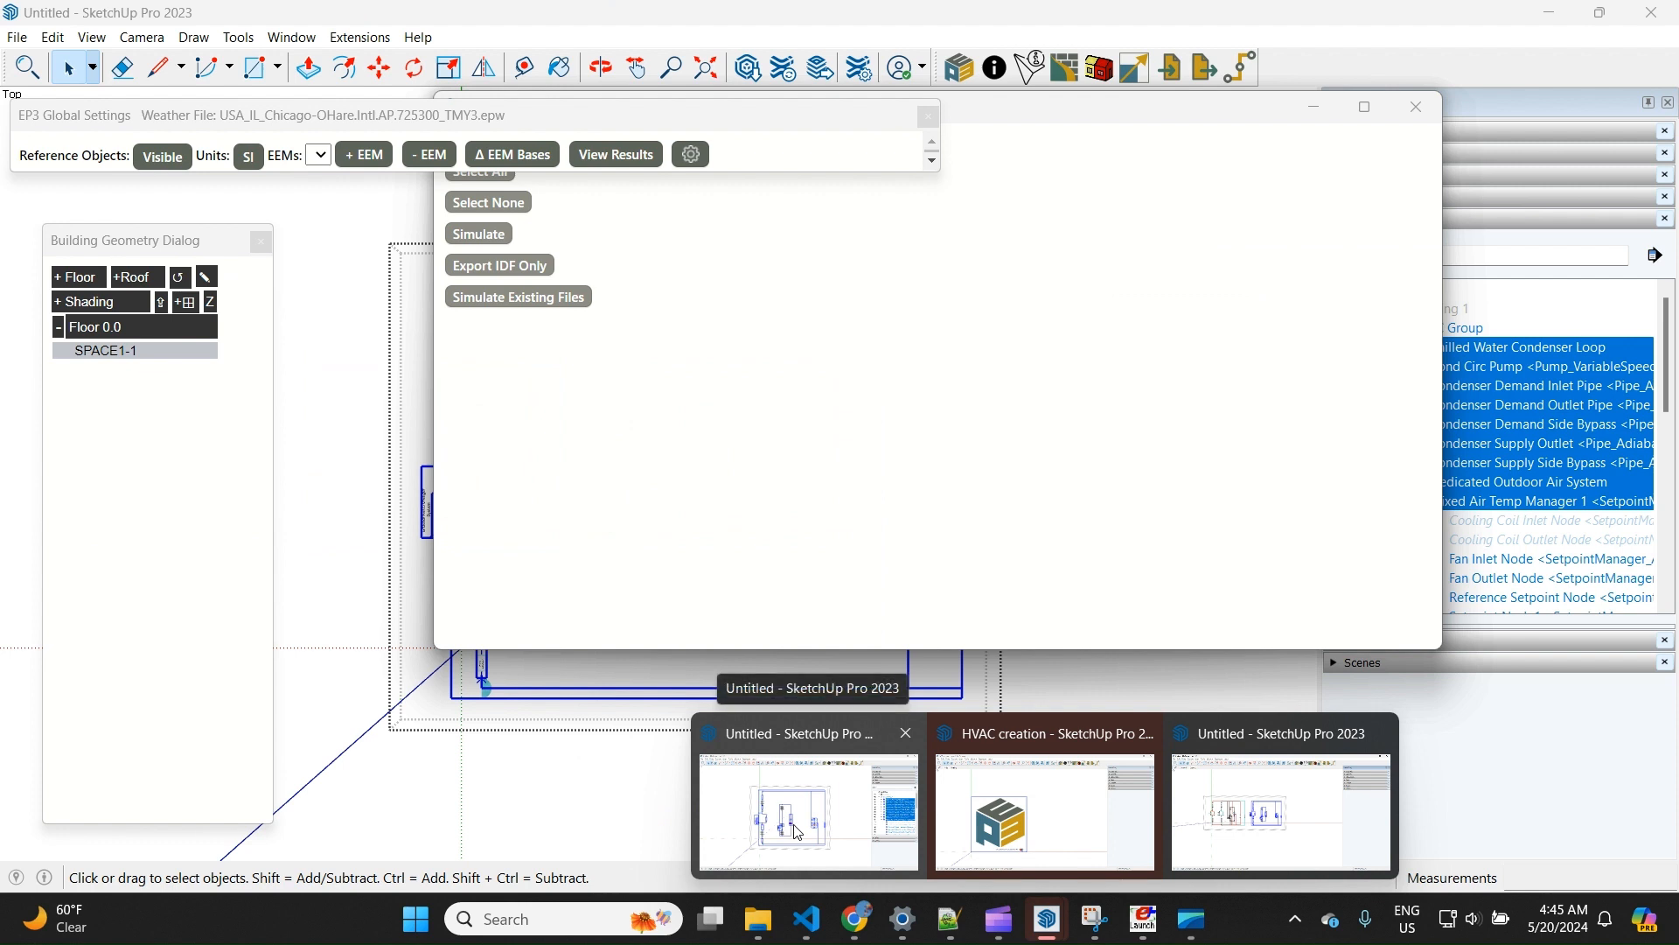
click(797, 832)
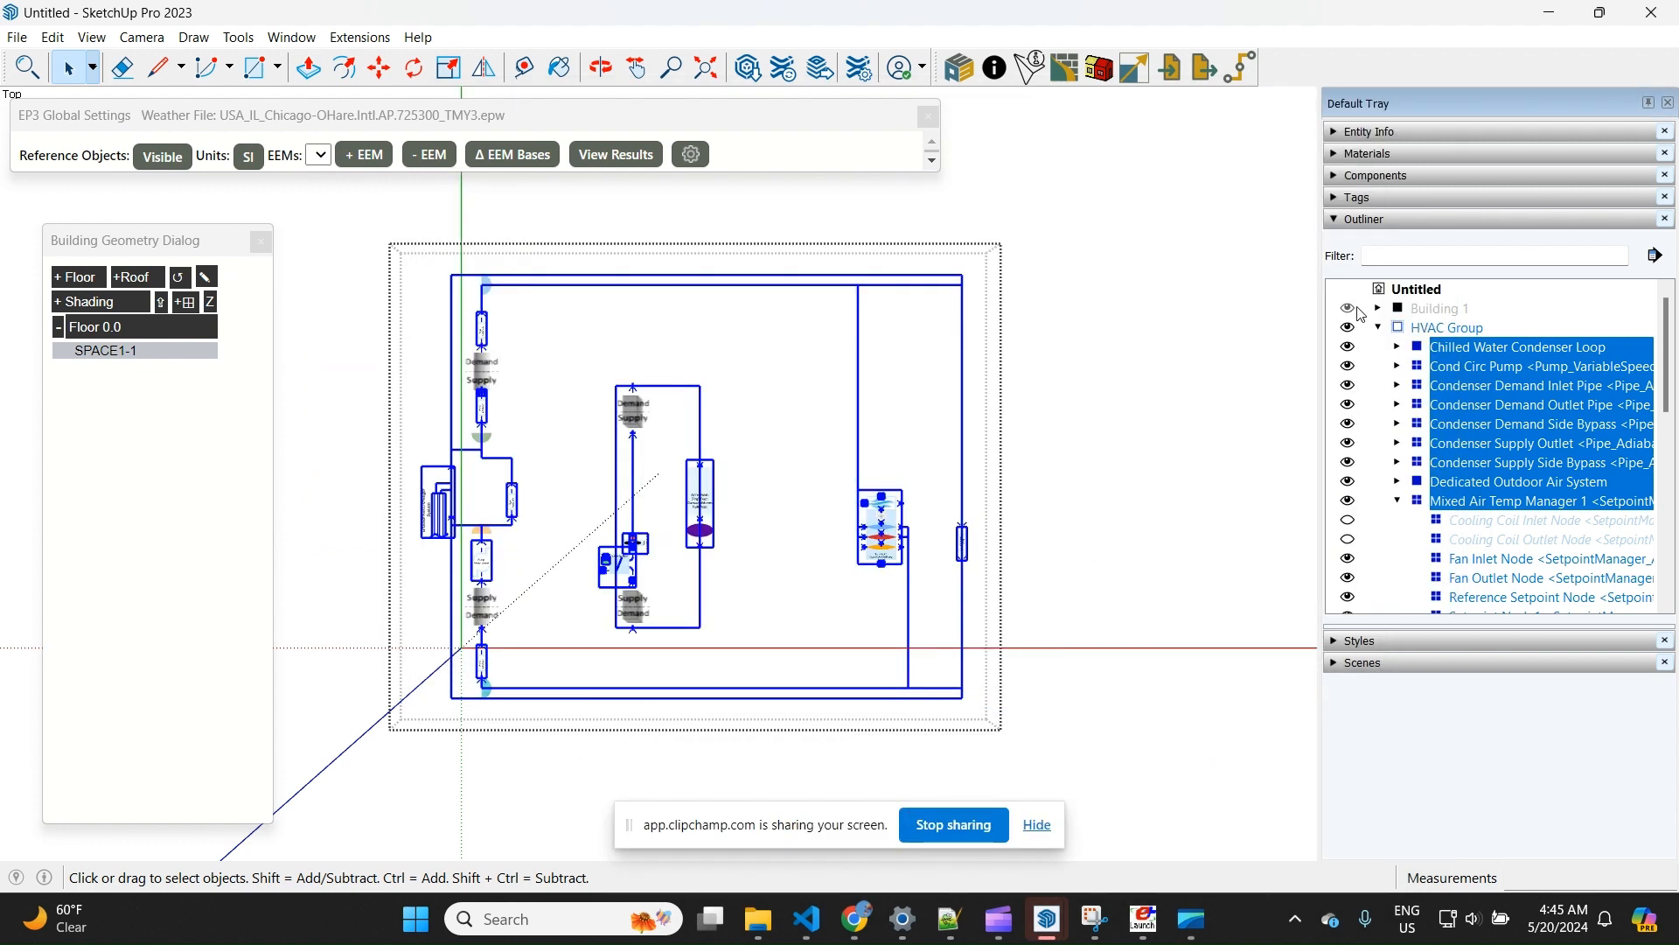
right_click(652, 478)
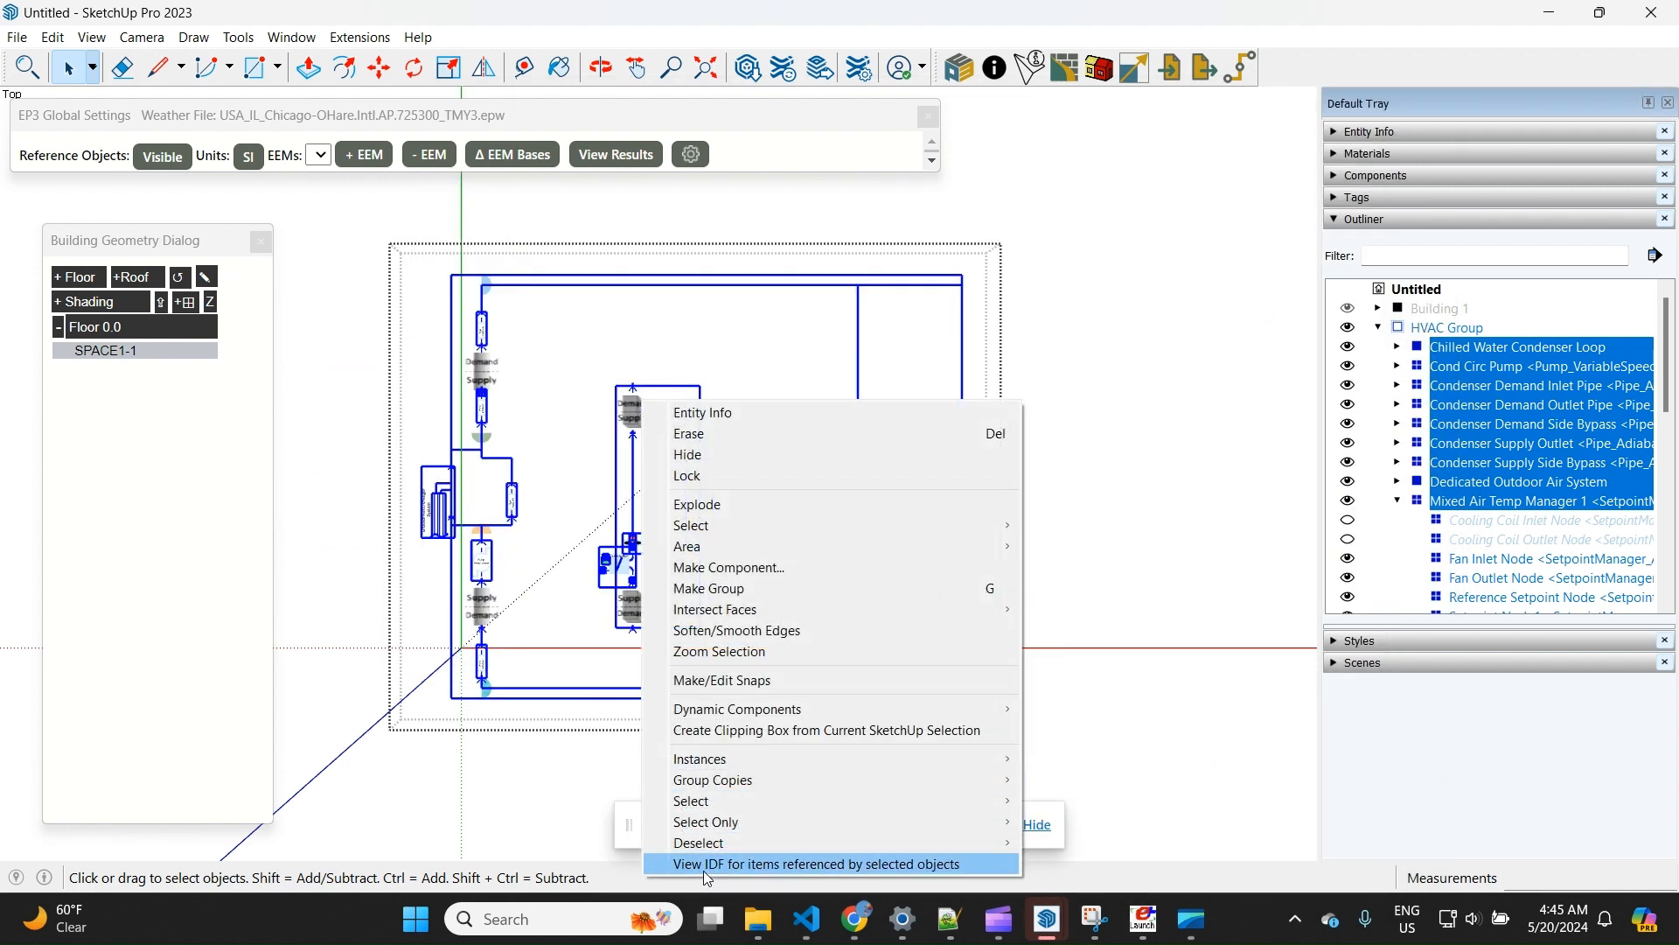
click(750, 865)
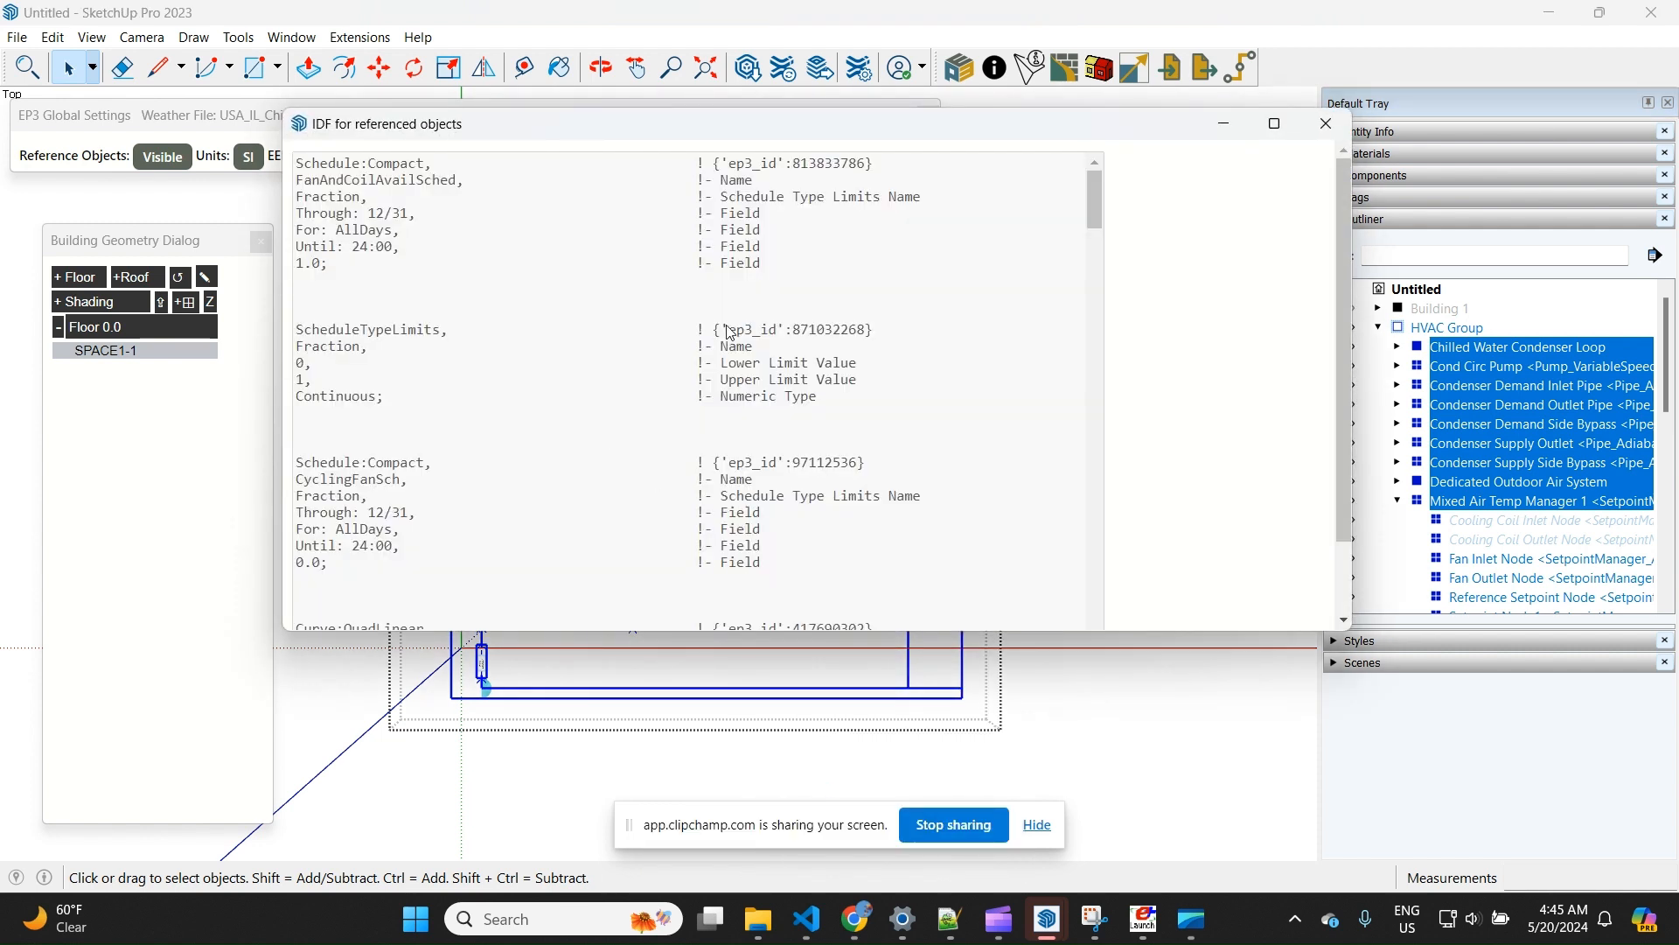
drag(1102, 208, 1078, 304)
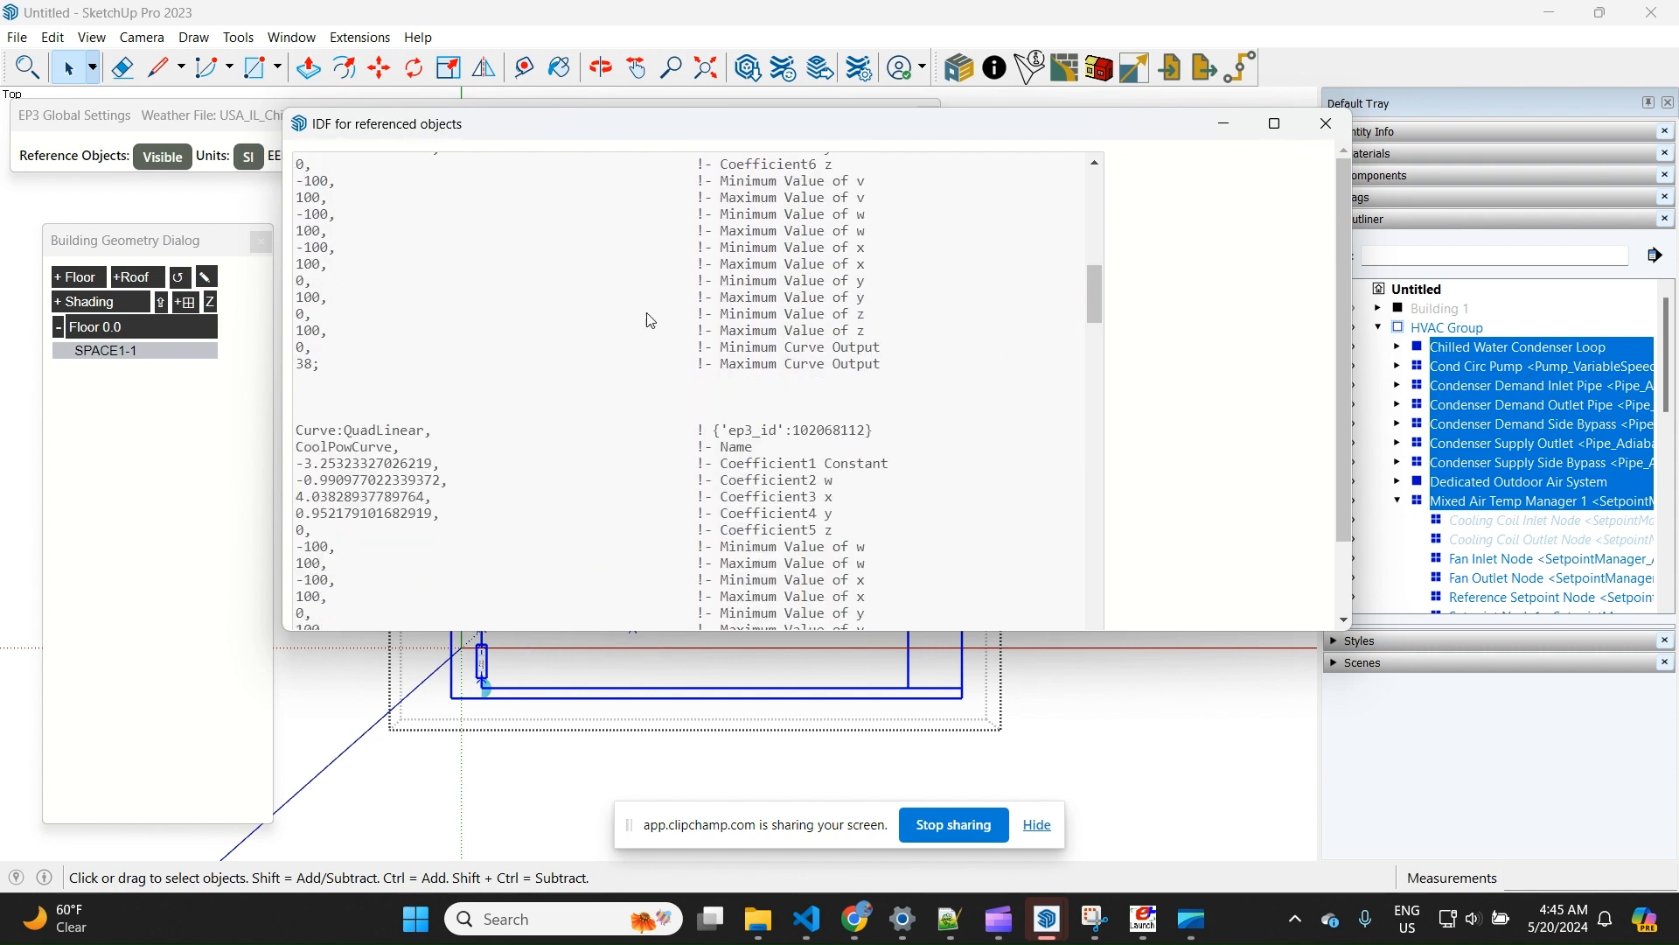
drag(671, 131, 1101, 259)
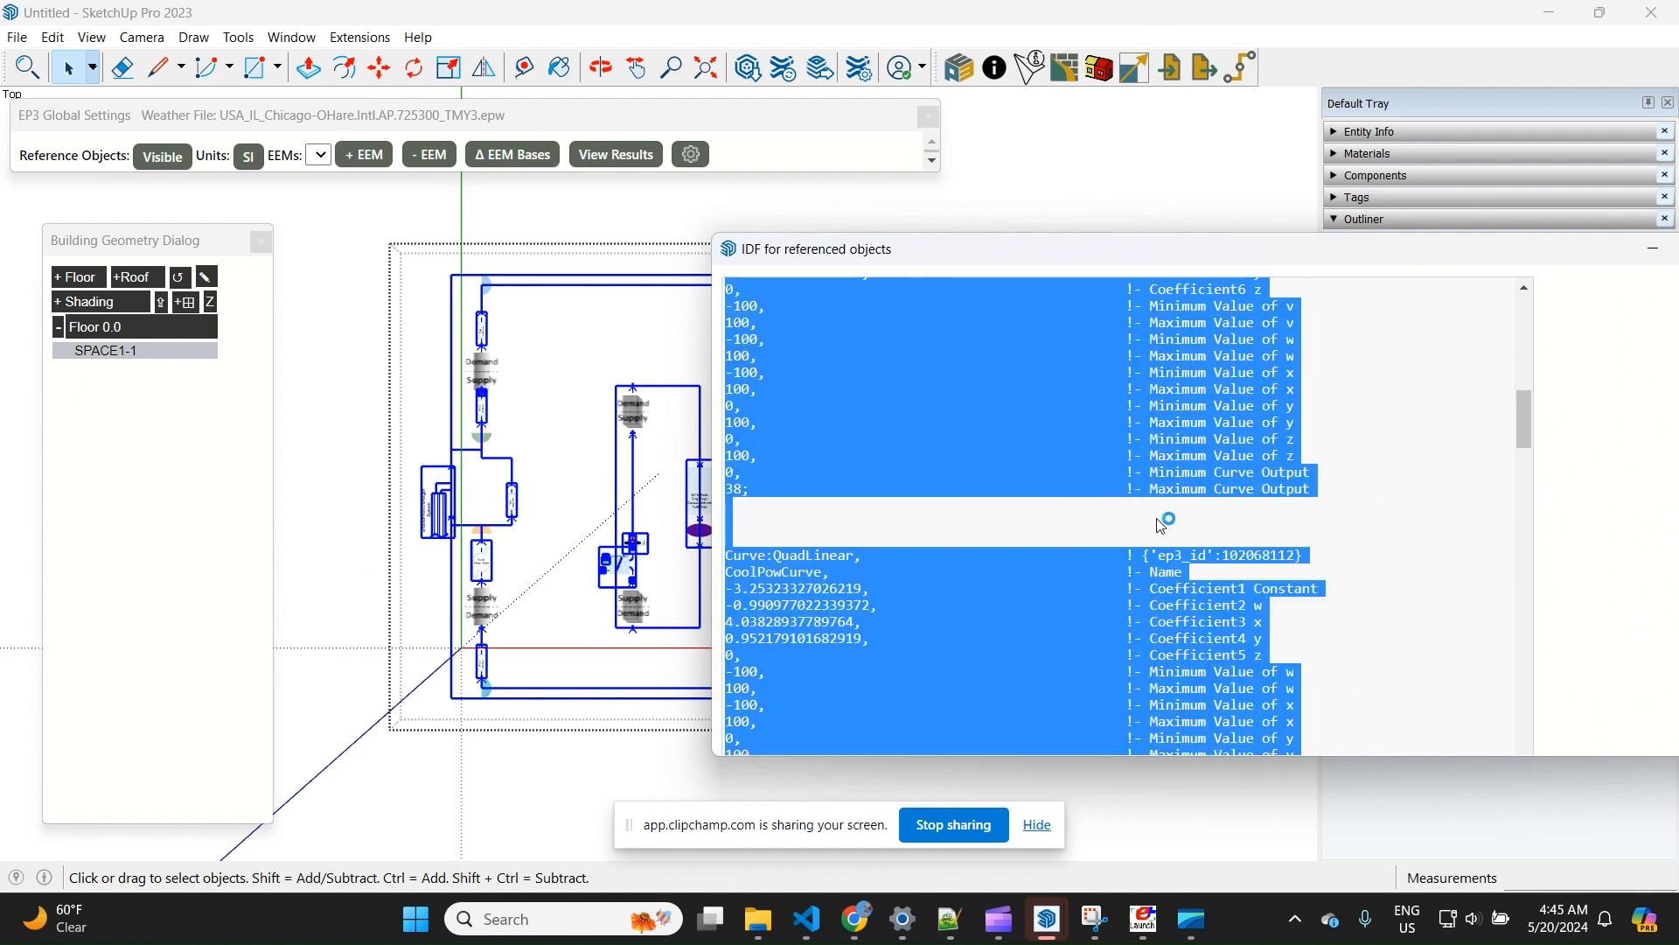
scroll(1123, 523, down, 9)
scroll(1123, 523, up, 10)
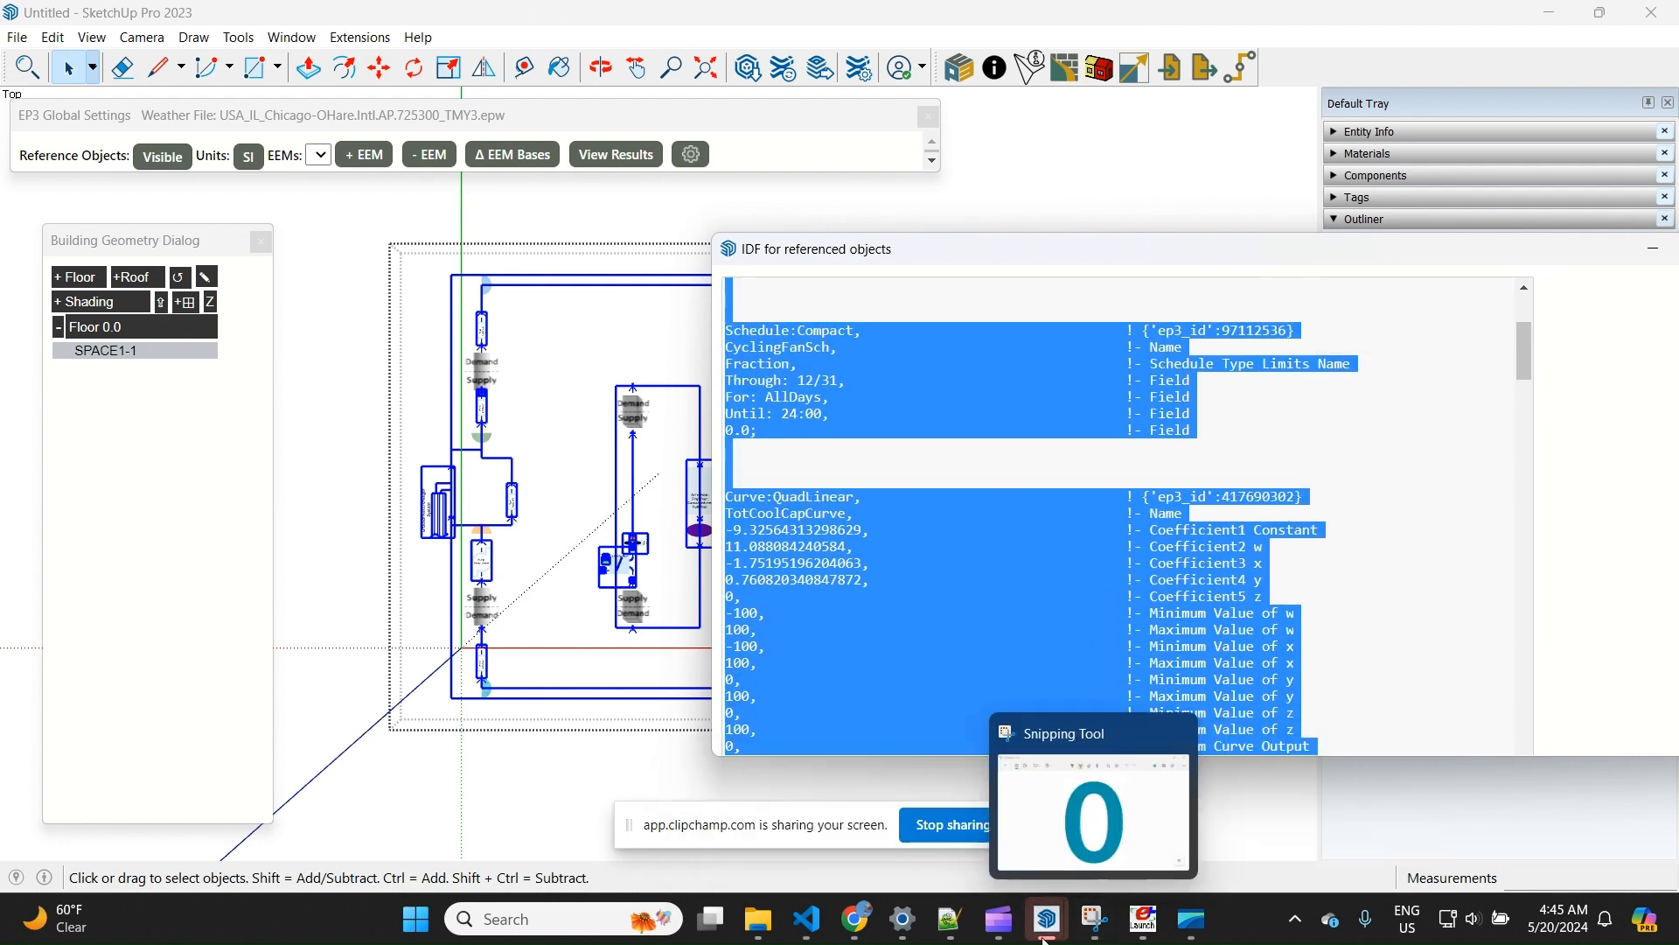
Switch back to the combined model, leave the HVAC Group, and make GSHP the active EEM
mouse_move(1047, 919)
click(1246, 826)
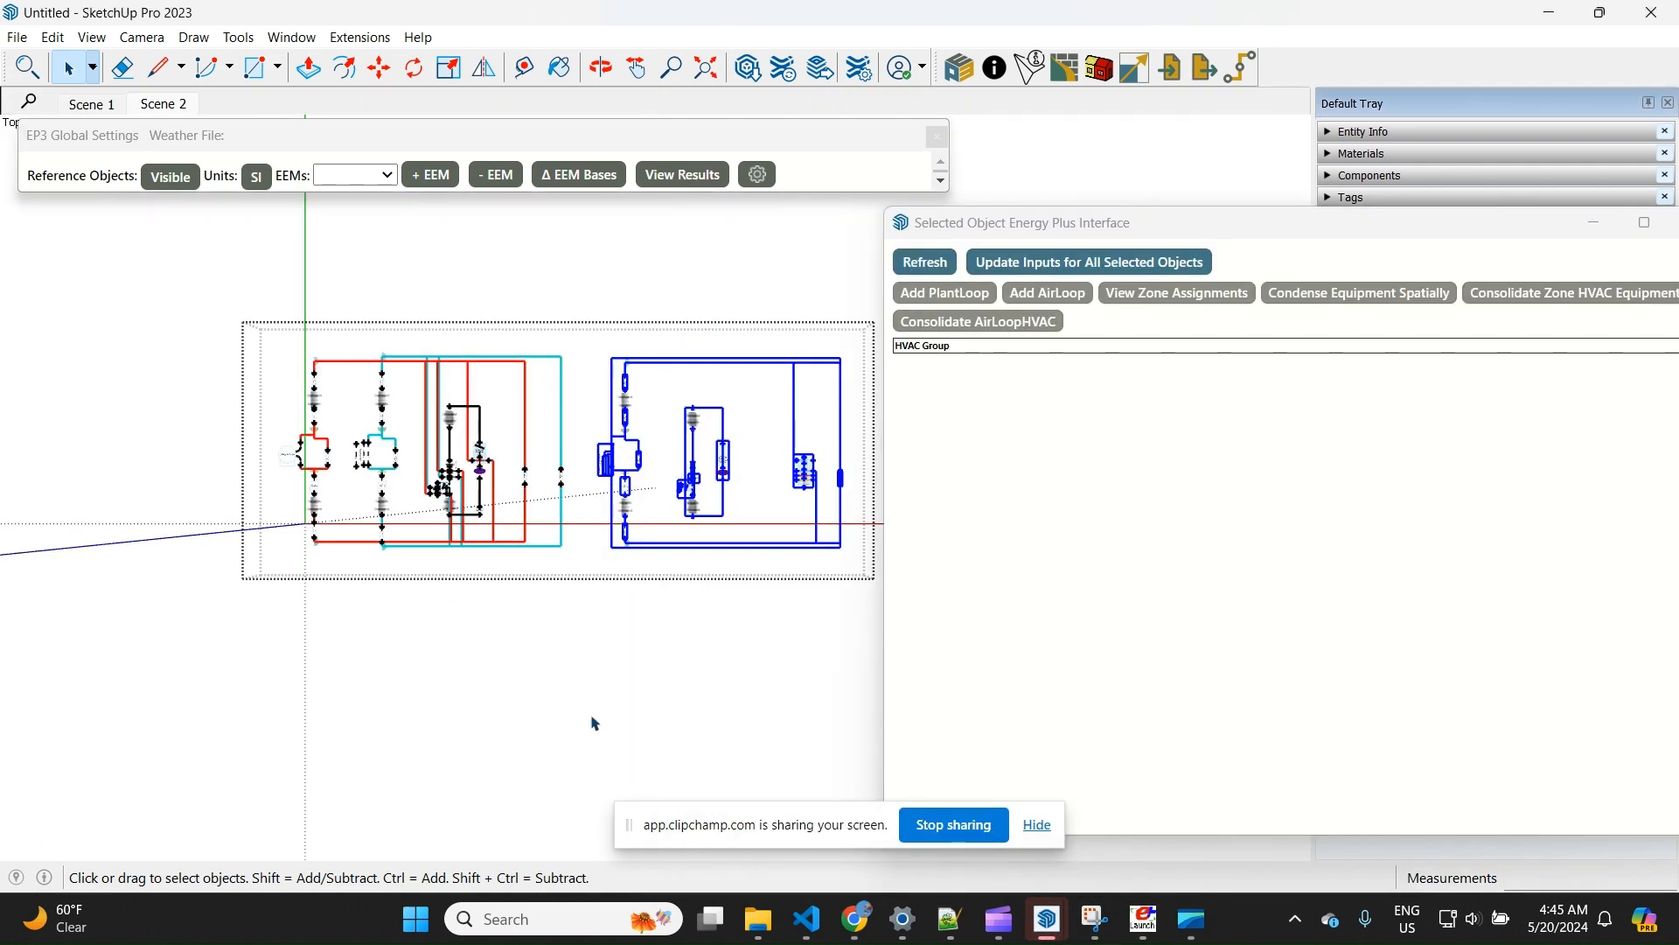
click(584, 634)
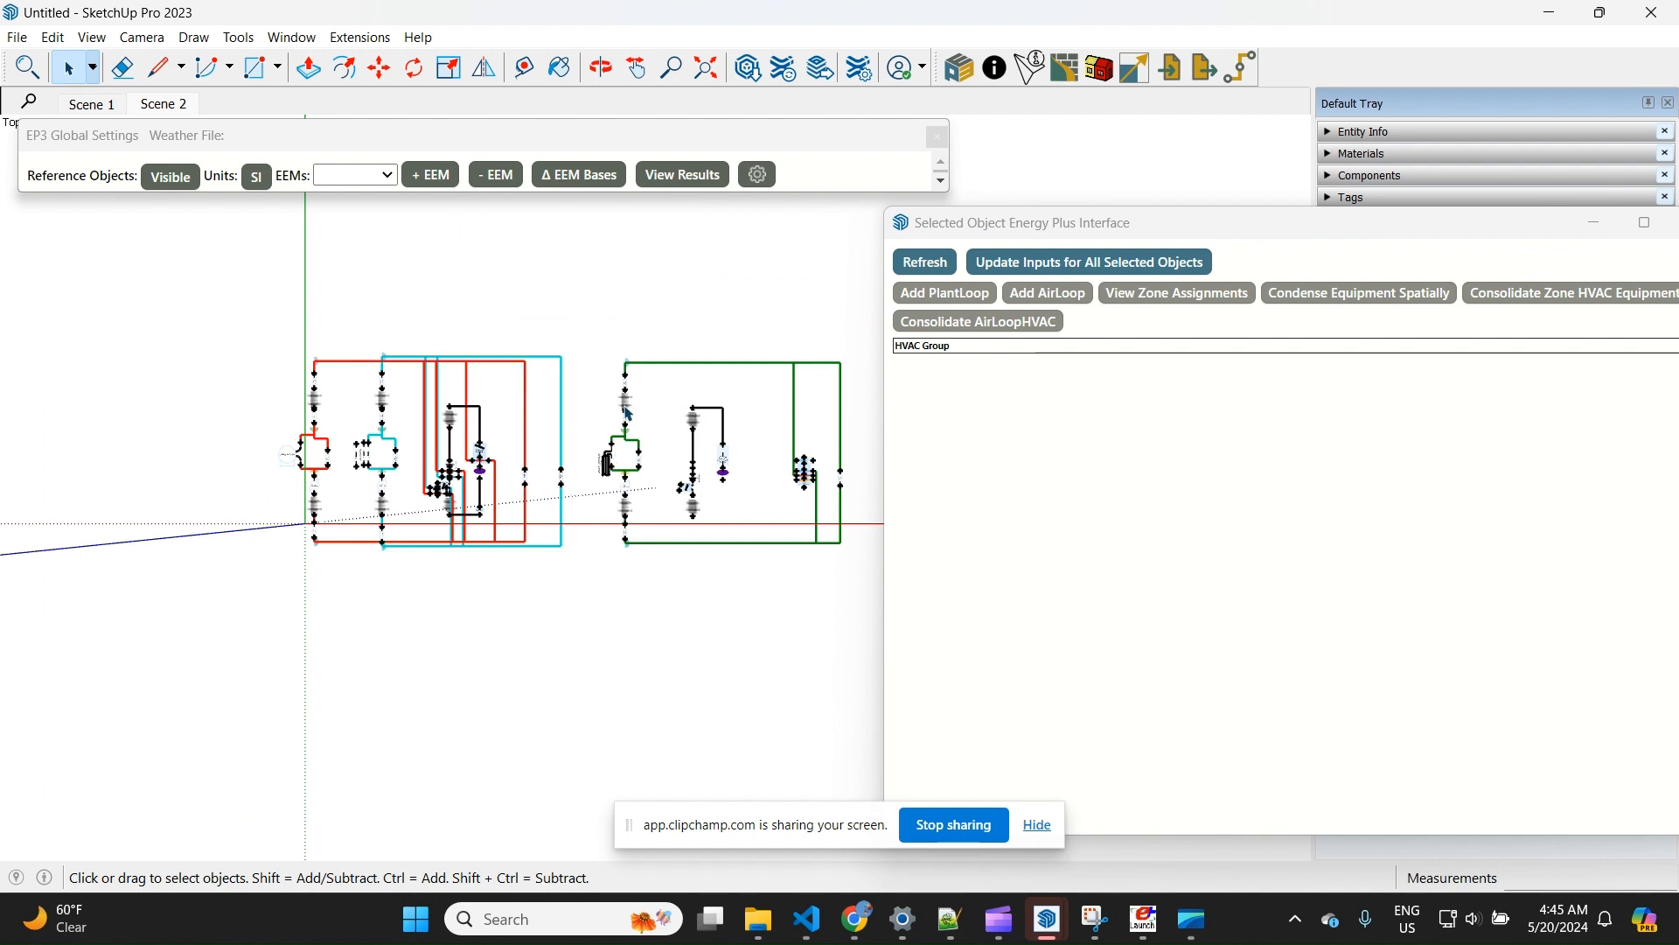
click(368, 176)
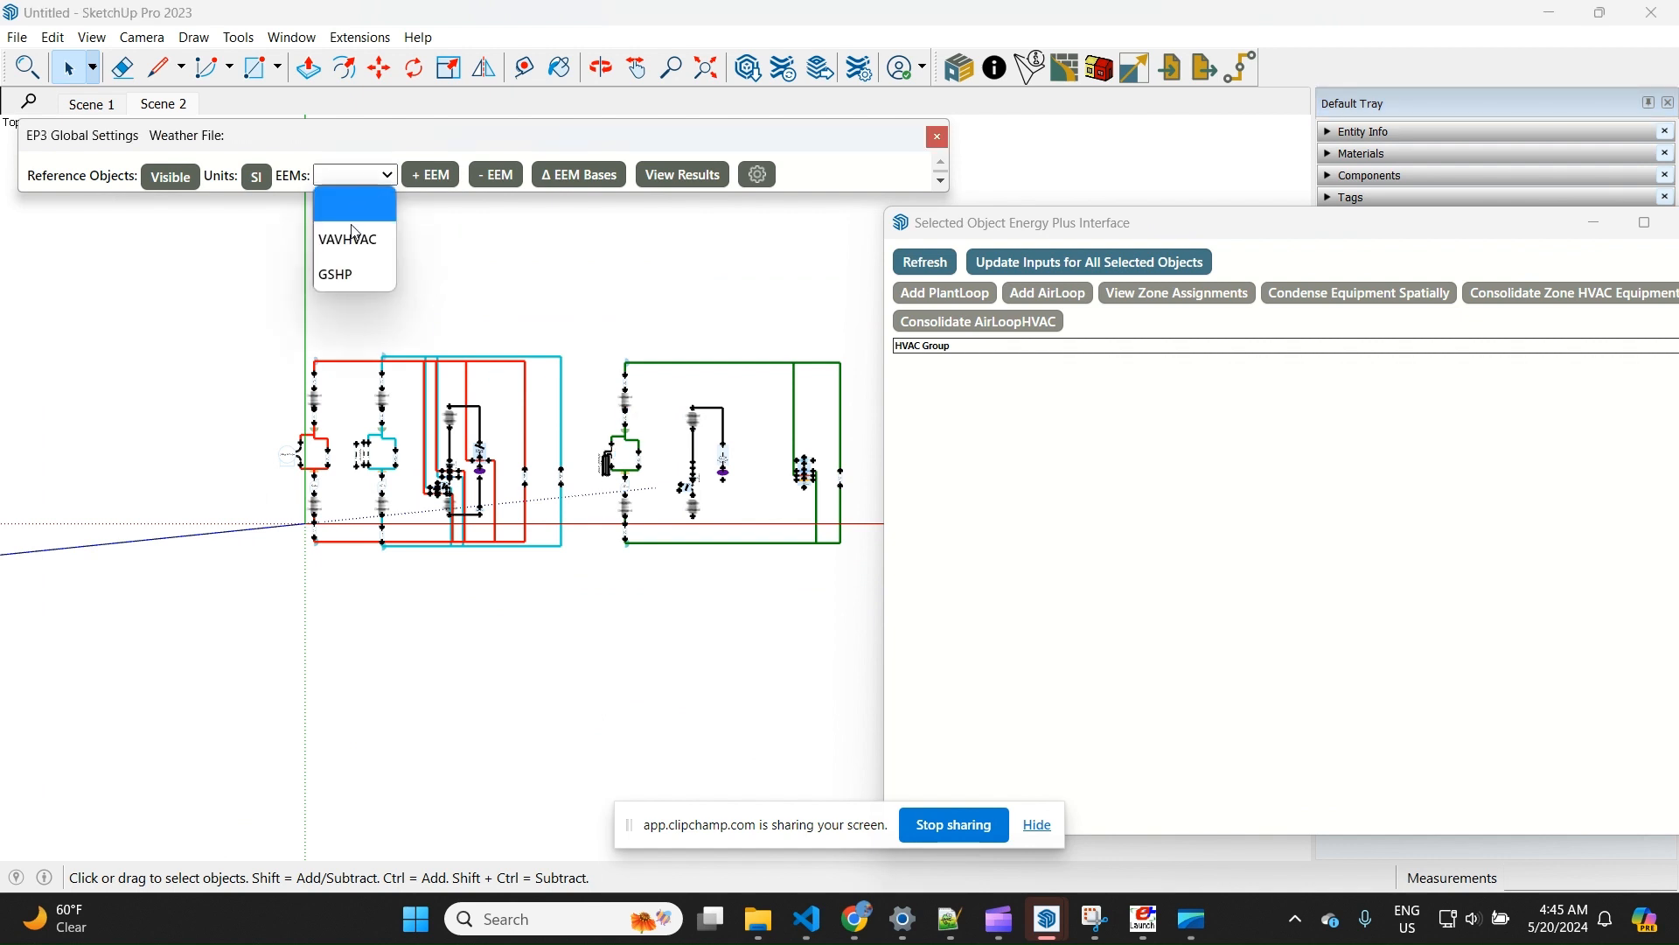
click(341, 277)
scroll(200, 479, down, 2)
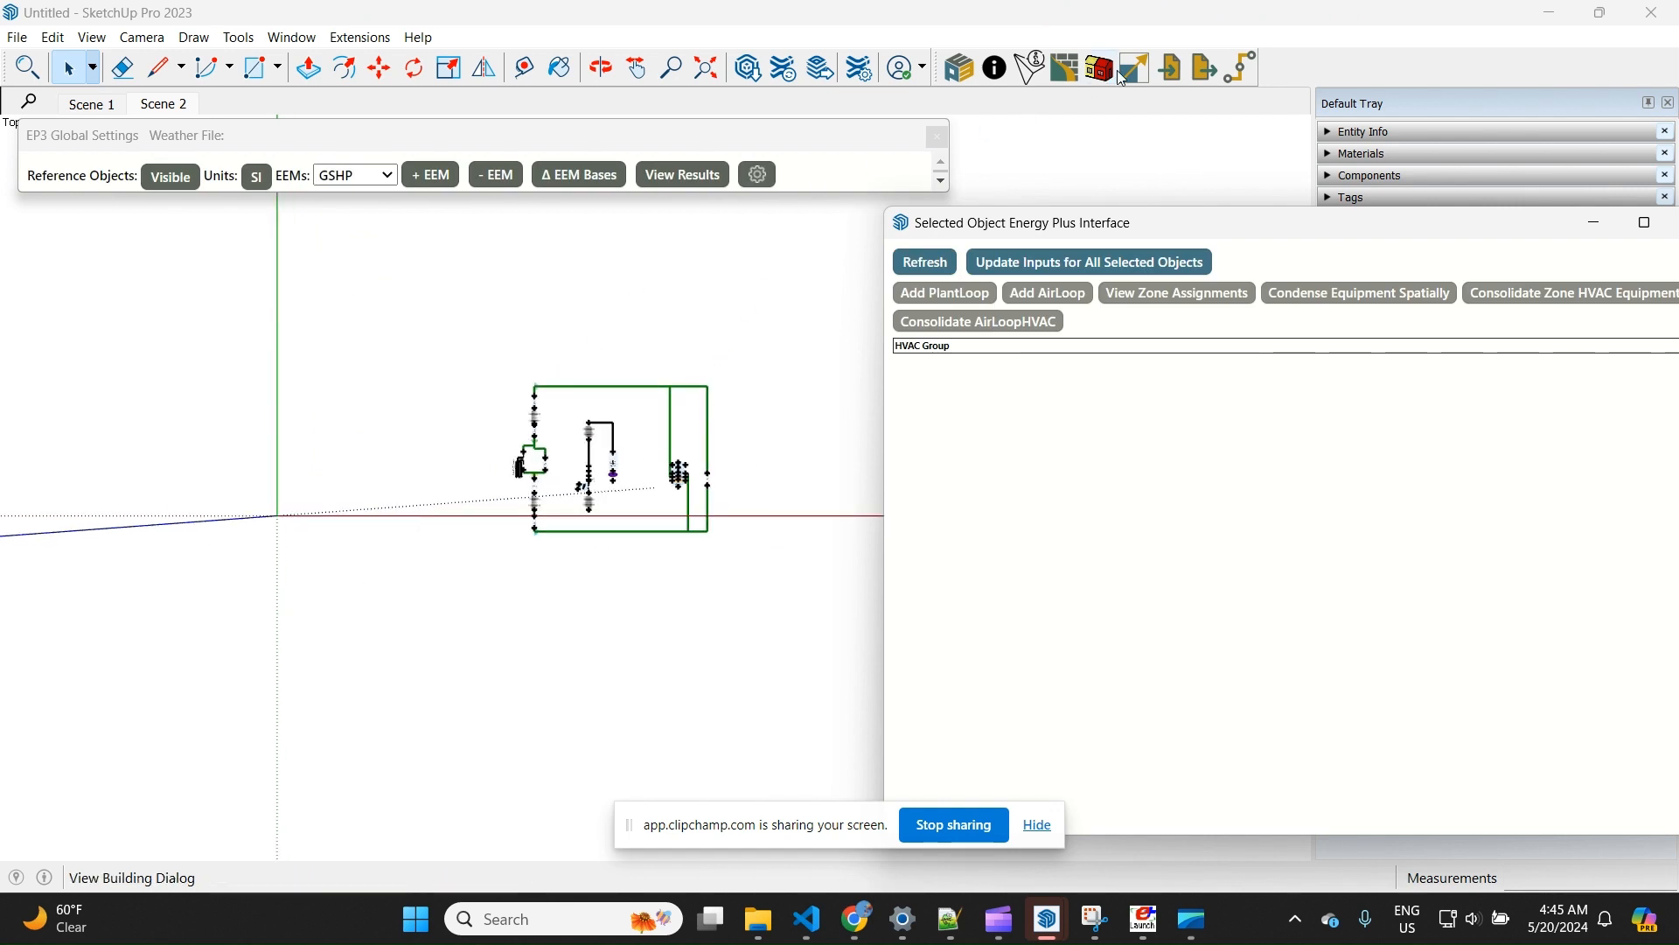
Import the copied IDF elements as pasted text, overwriting inputs in the current EEM for objects with the same name, and close the import window
click(1174, 77)
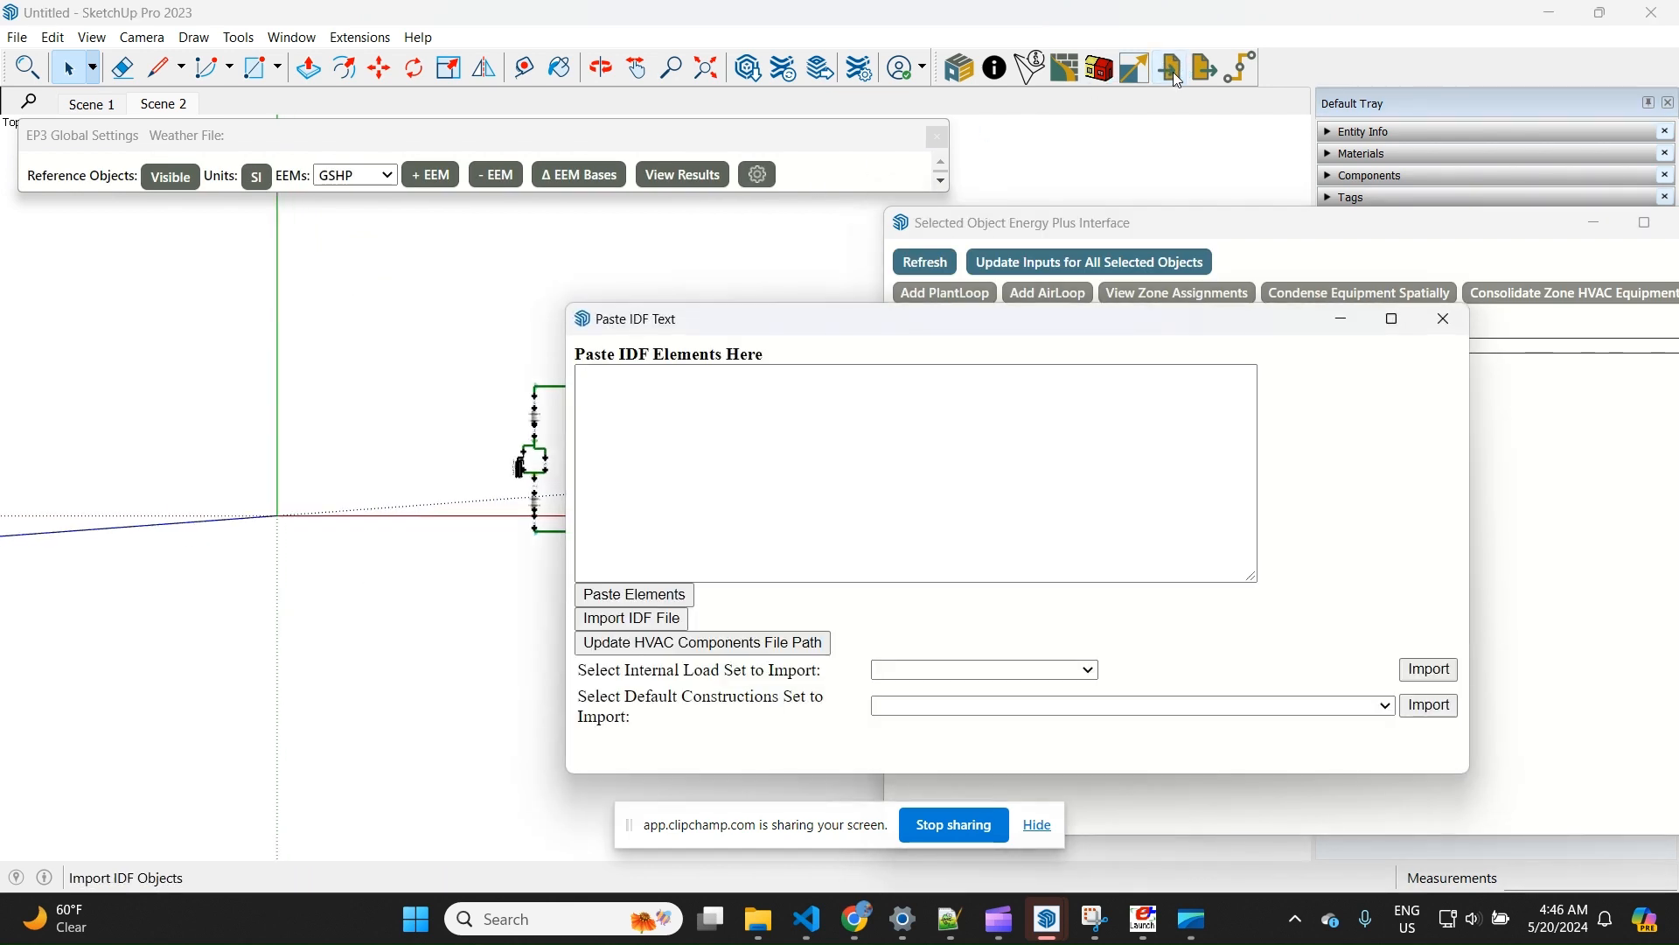
click(660, 403)
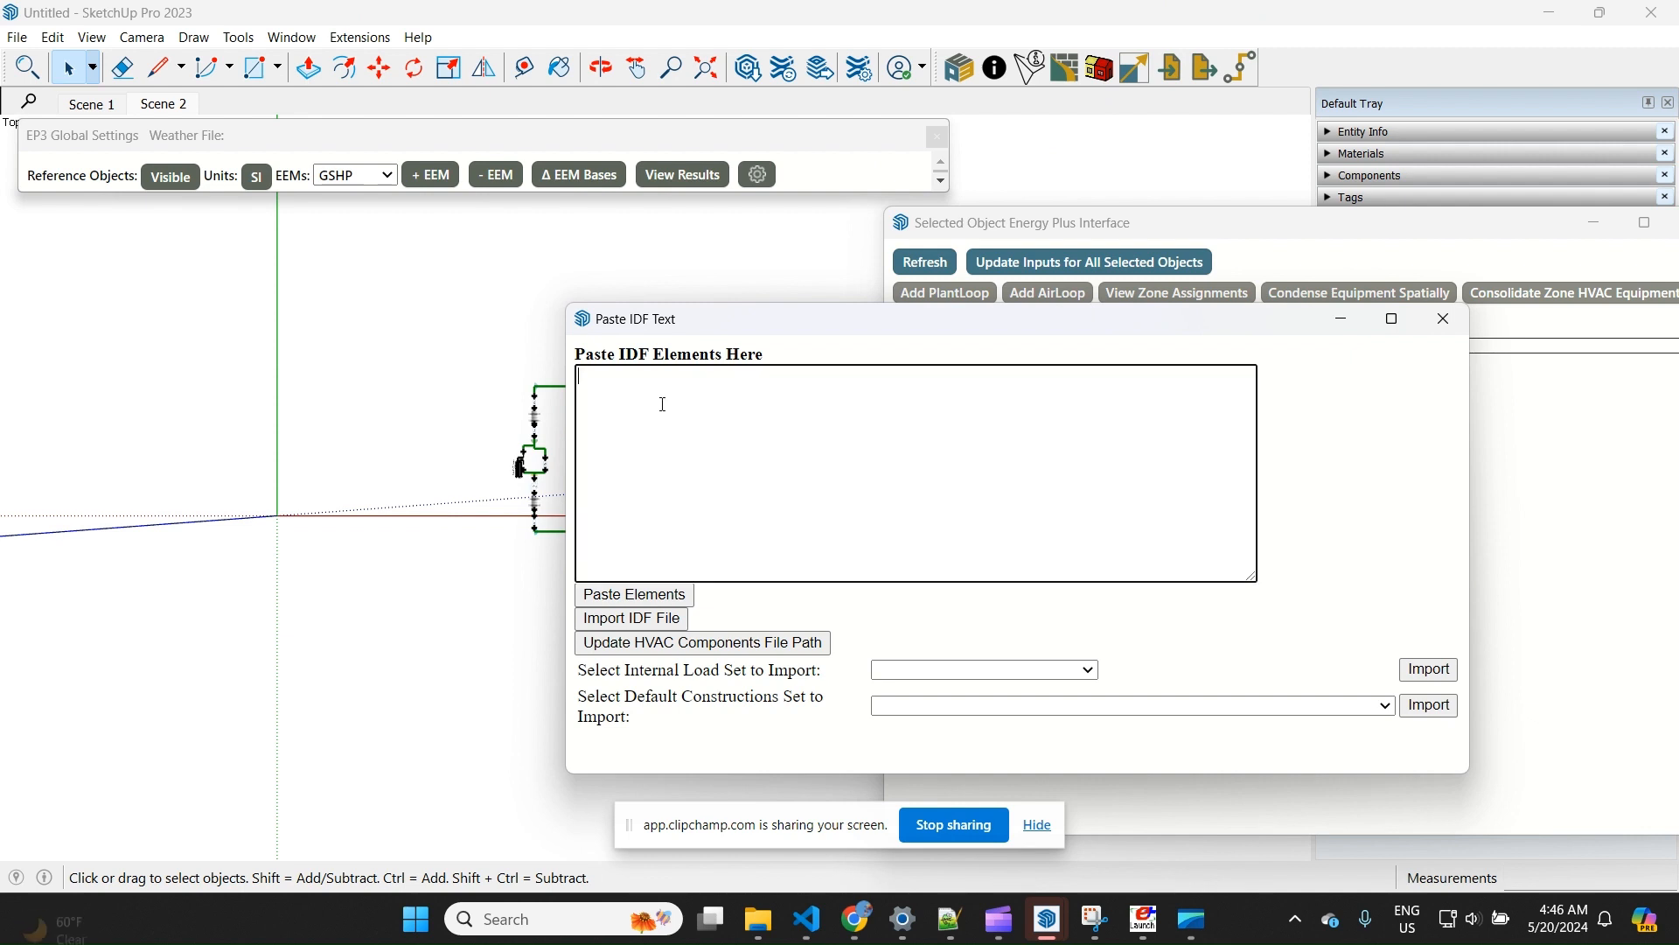
key(ctrl+v)
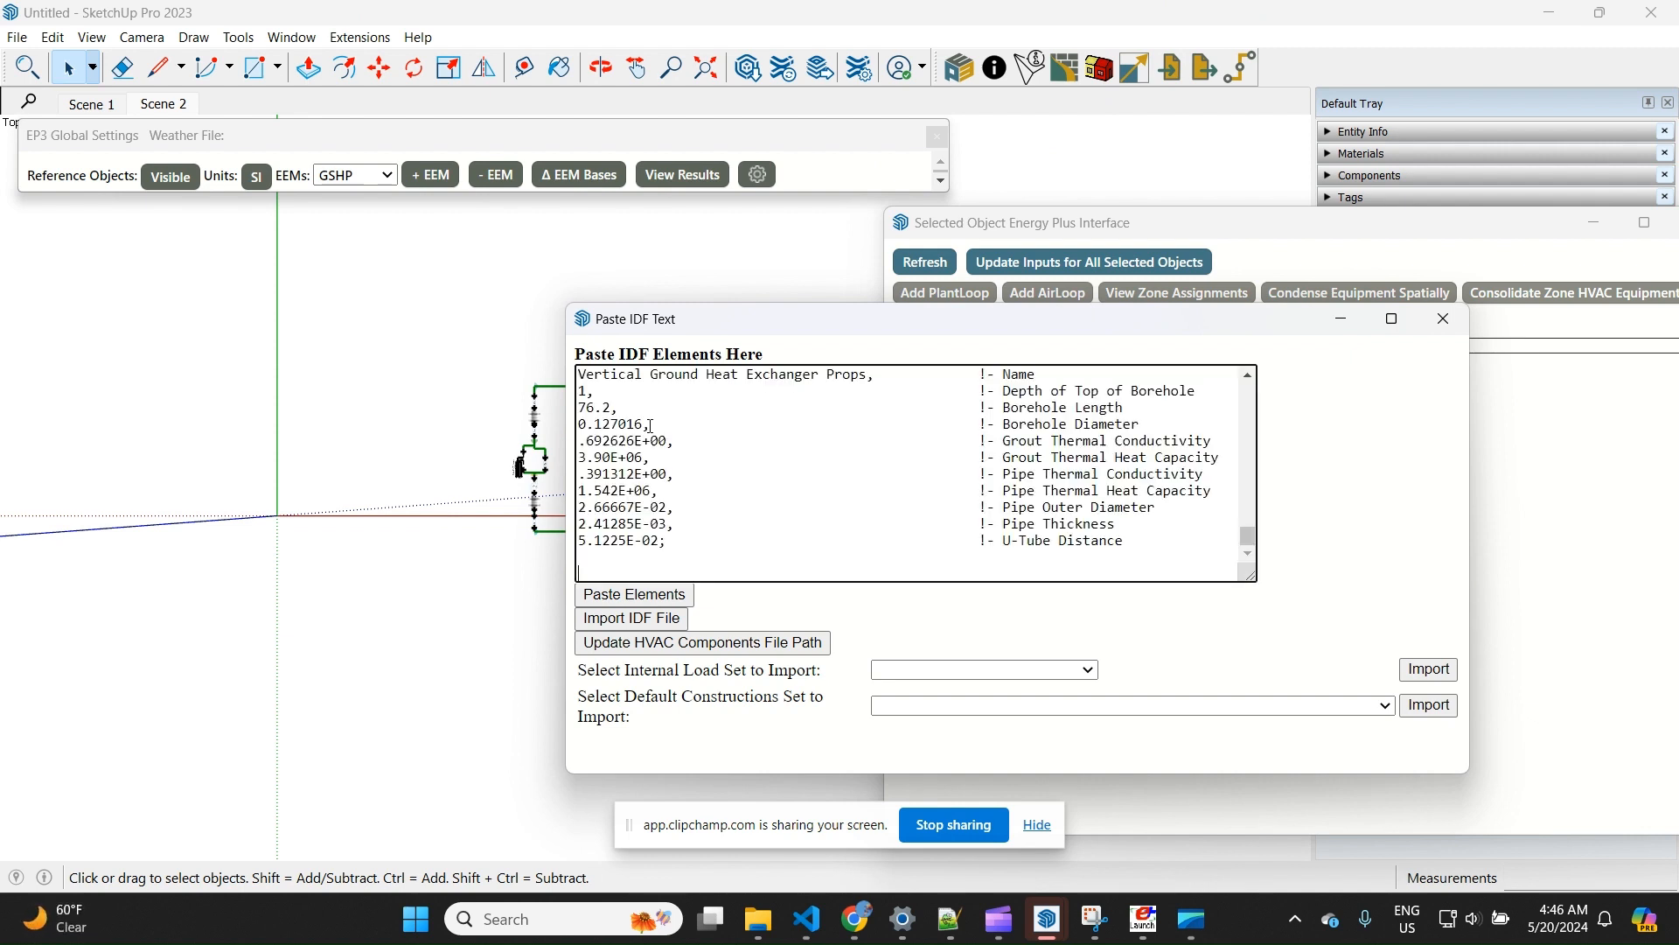
scroll(1030, 446, up, 15)
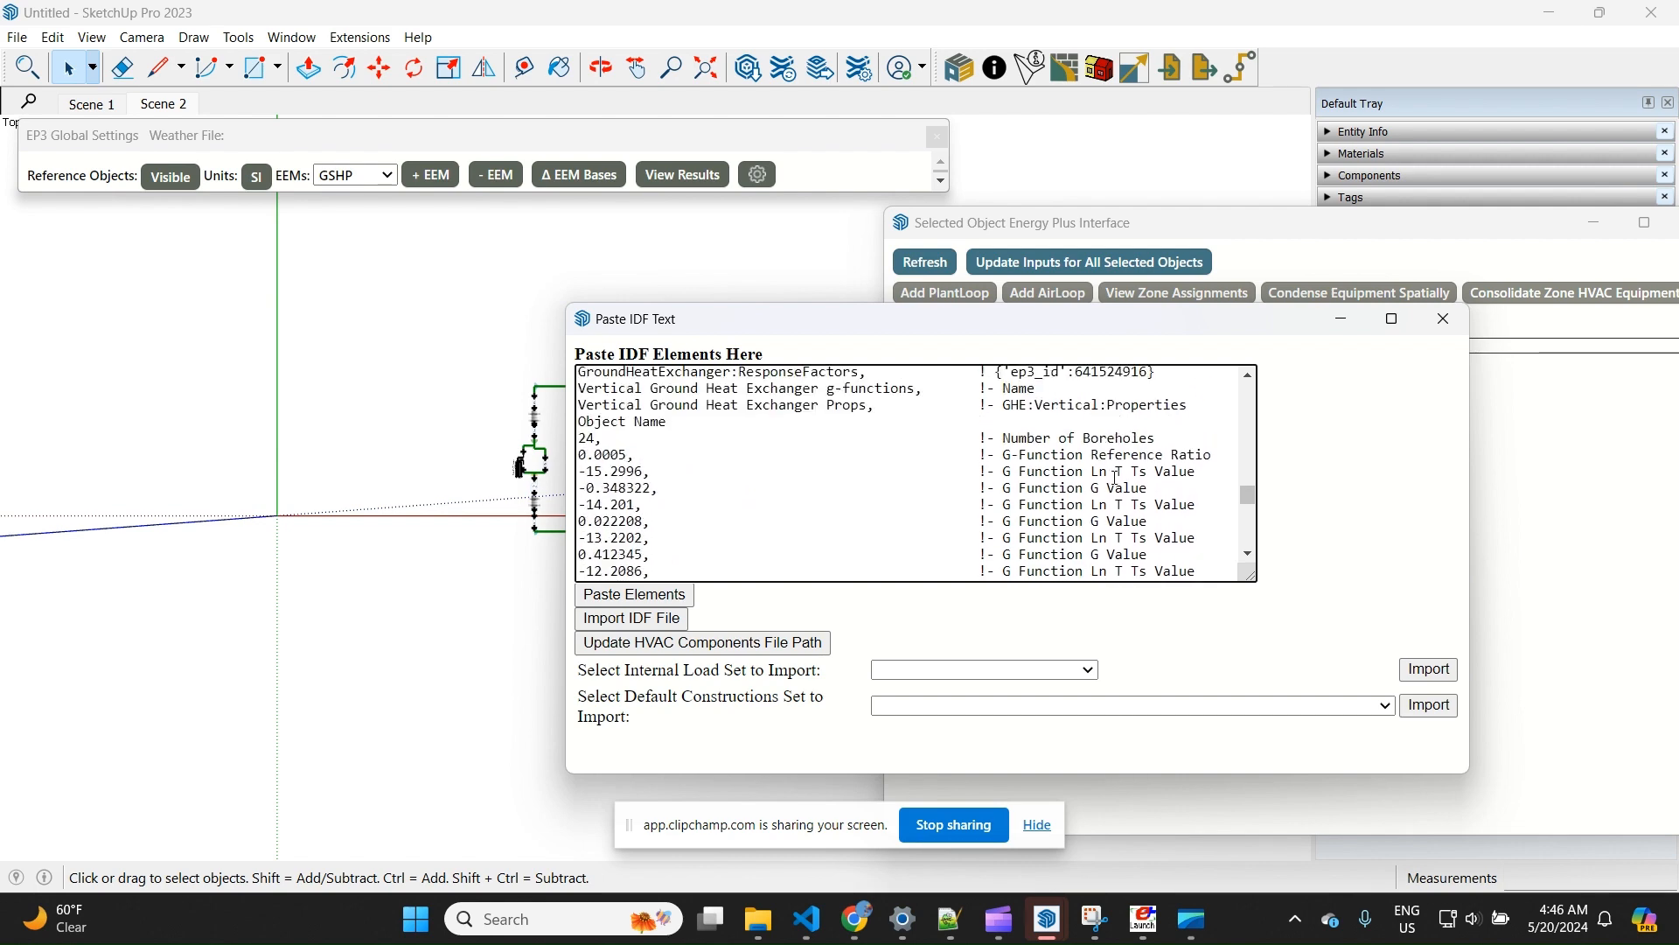
scroll(1118, 480, up, 10)
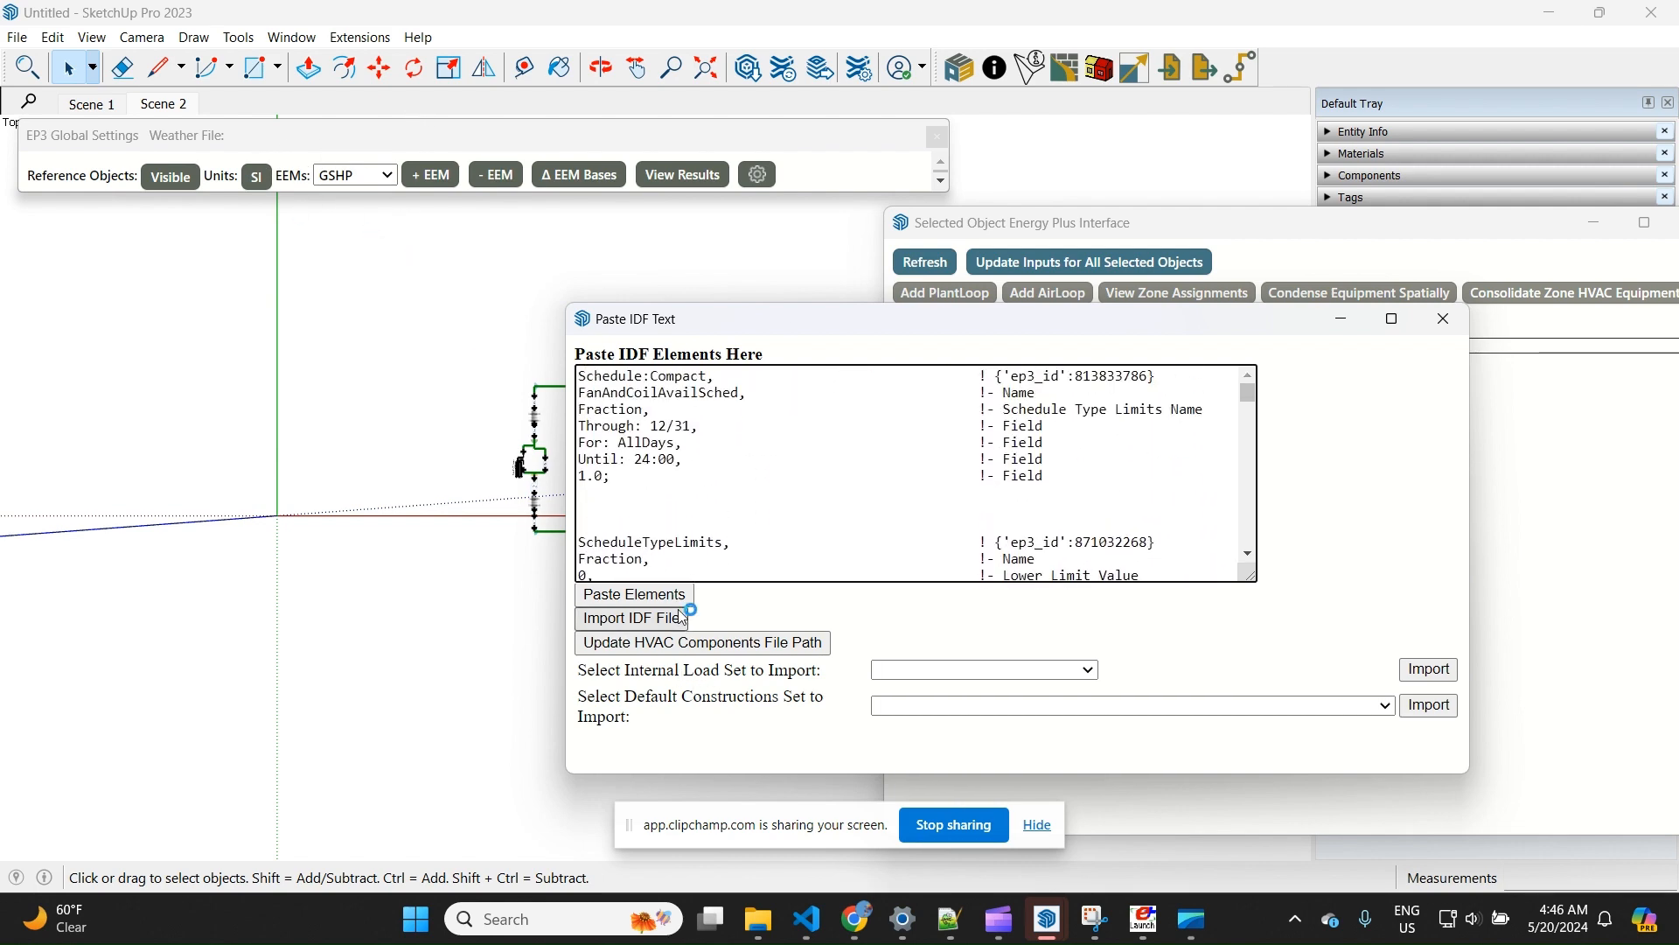
click(651, 595)
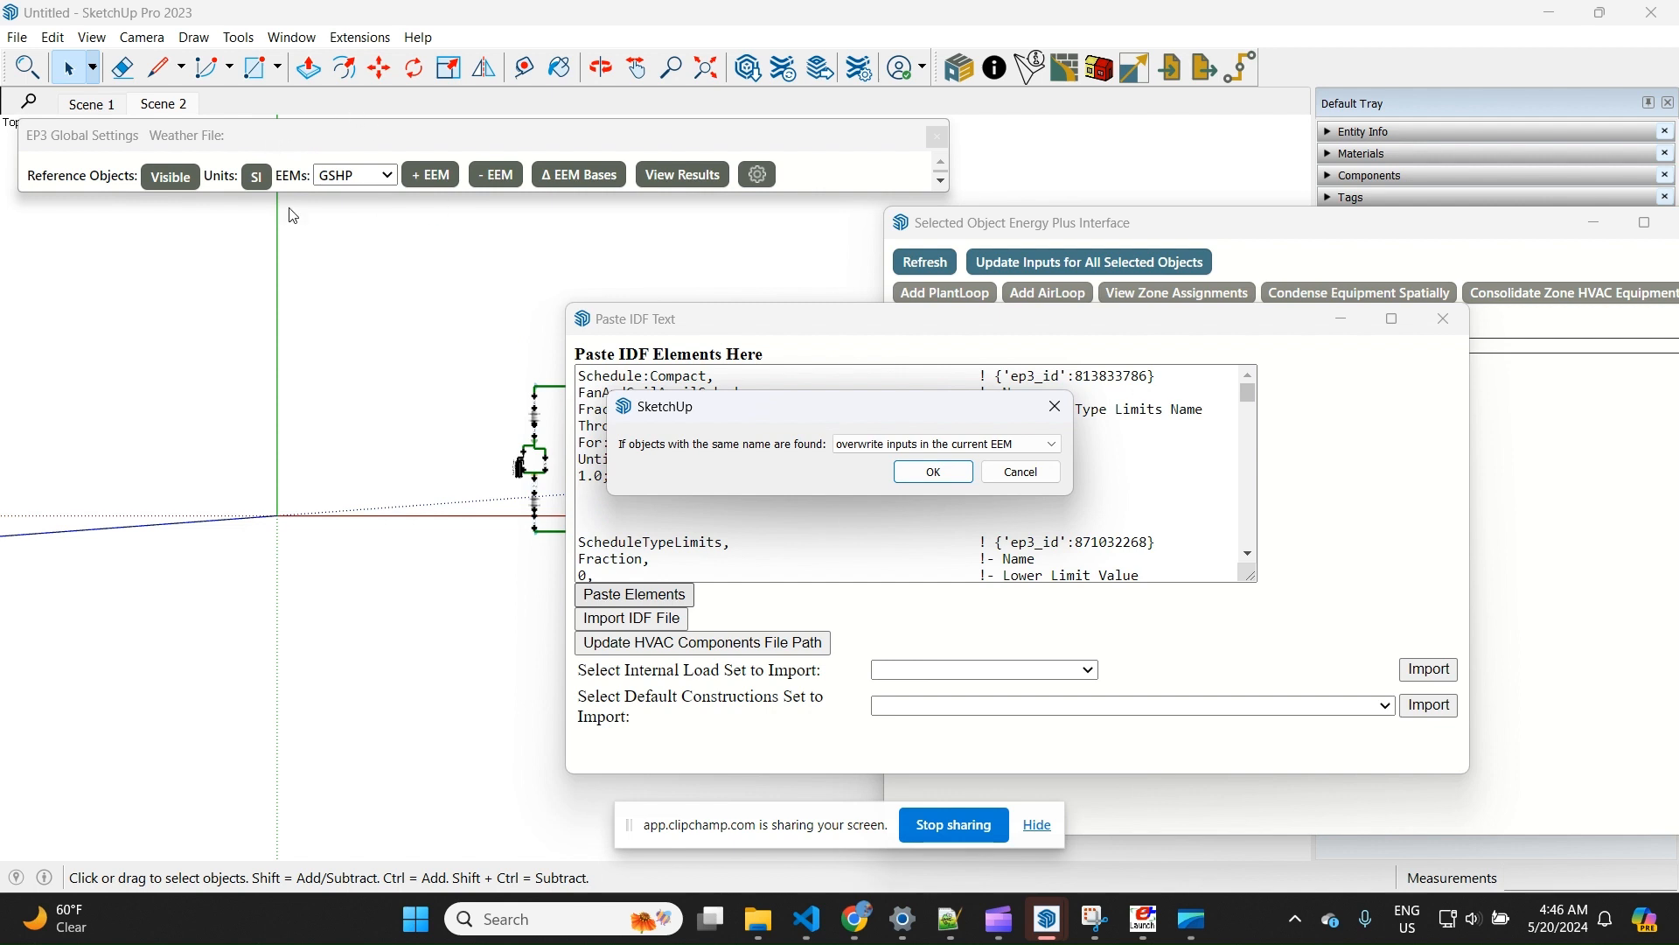
click(952, 485)
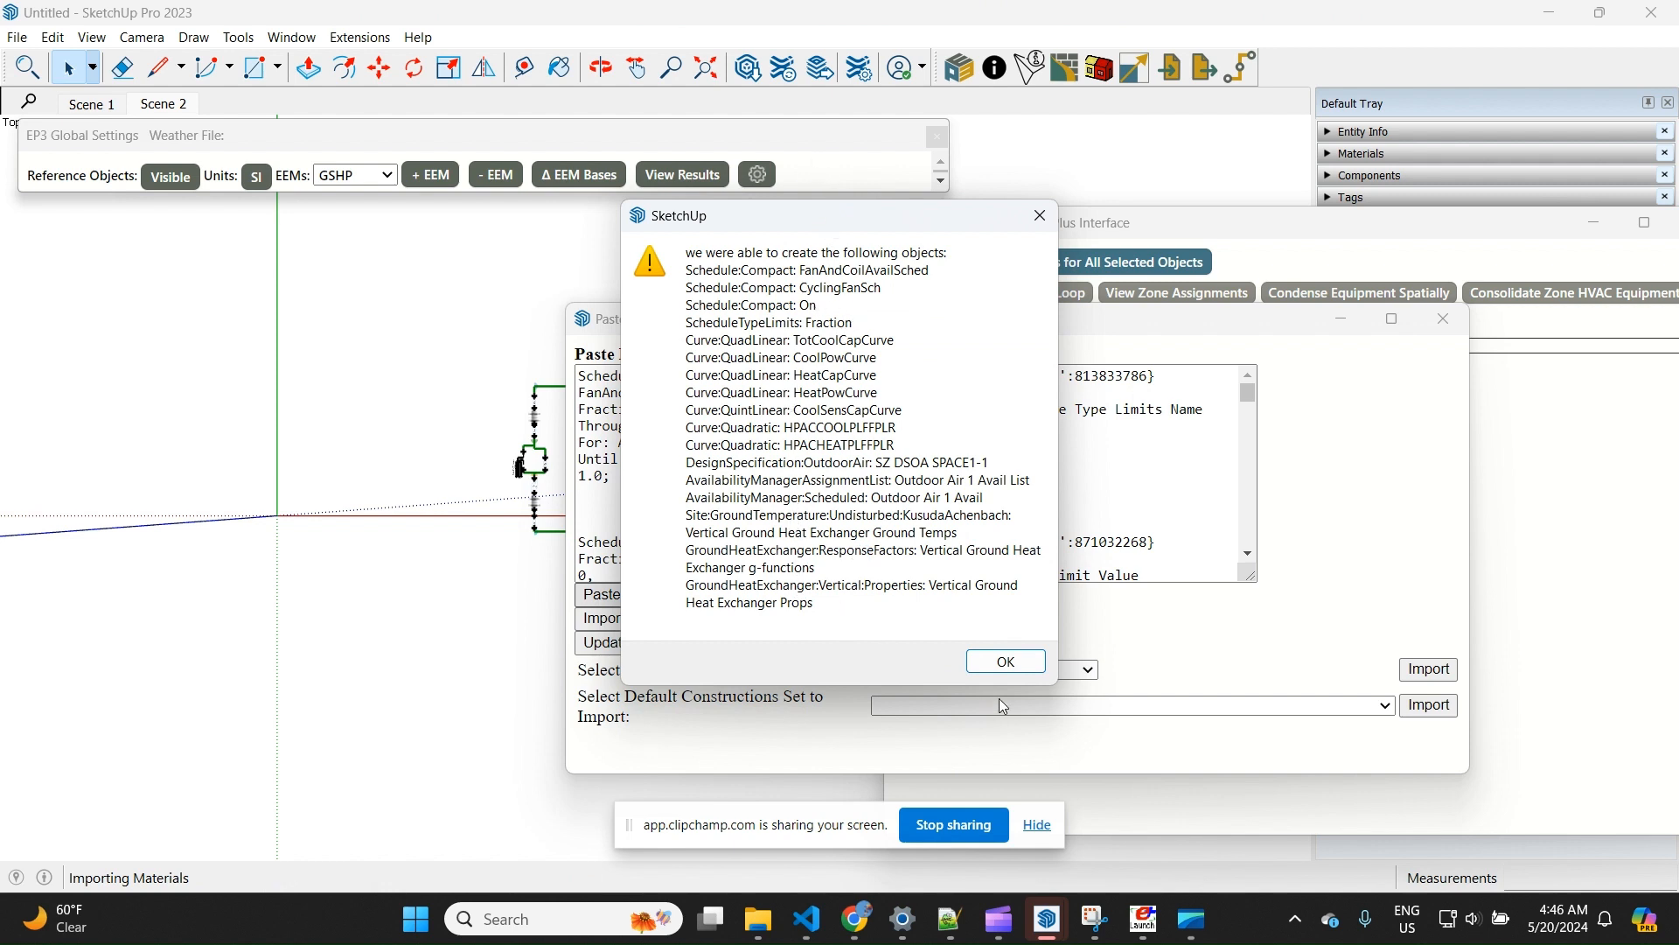
click(1006, 662)
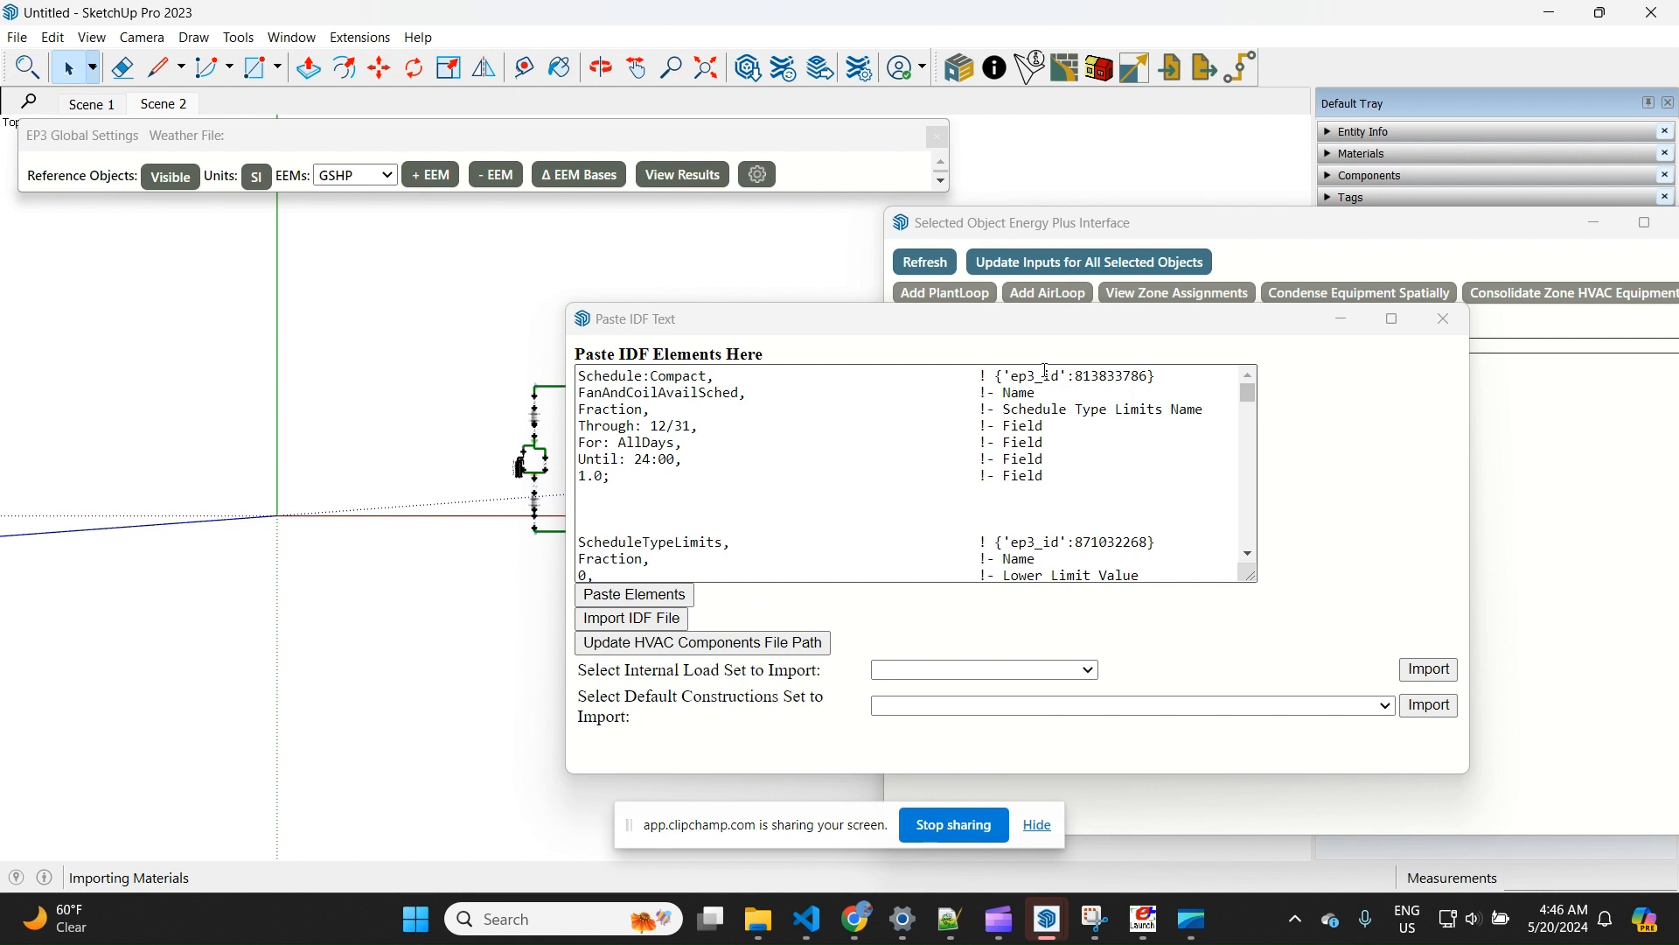
click(1444, 319)
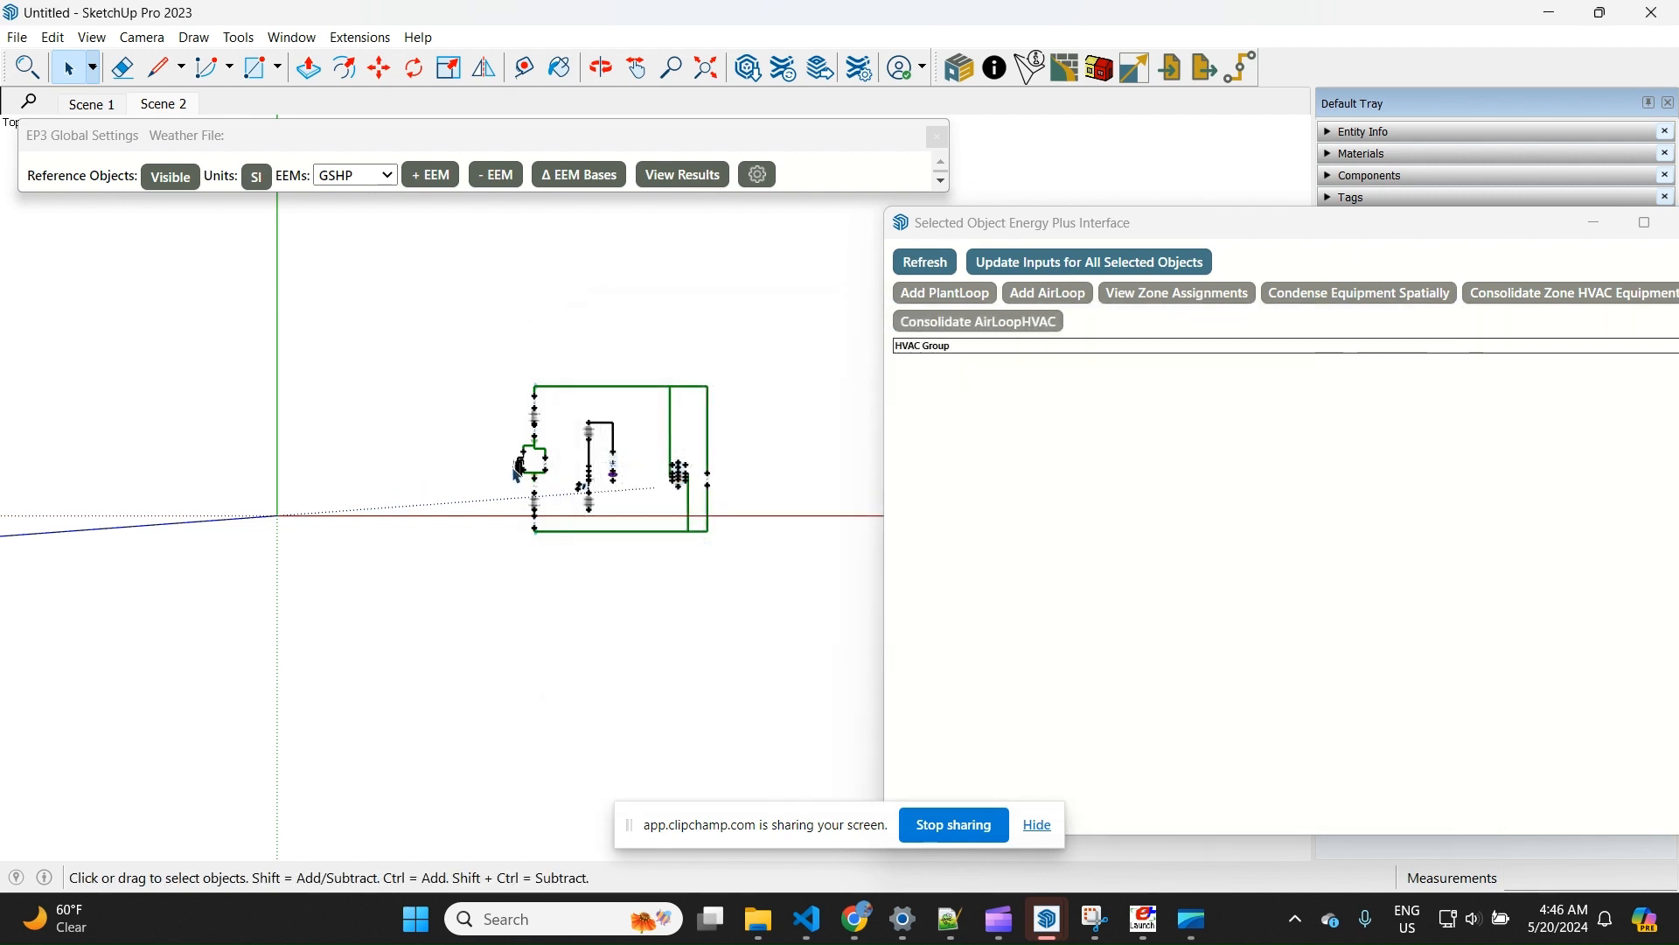
Check the referenced-object inputs of the pasted vertical ground heat exchanger and the zone's constant-volume air terminal
scroll(519, 470, up, 4)
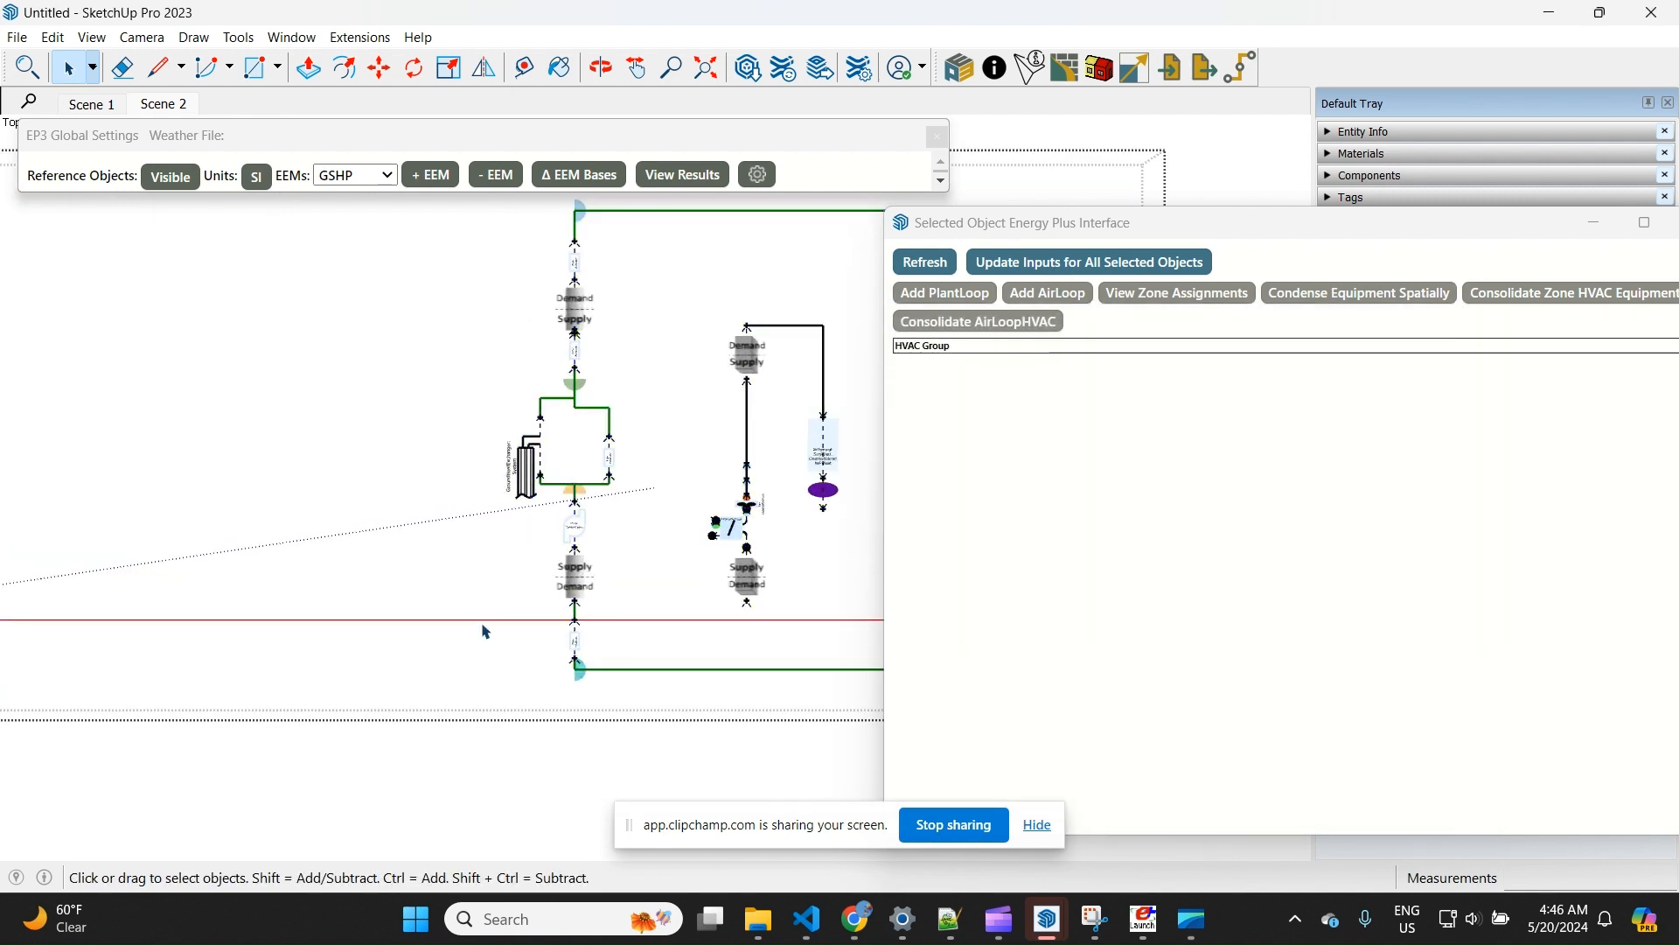
click(517, 483)
scroll(228, 462, down, 1)
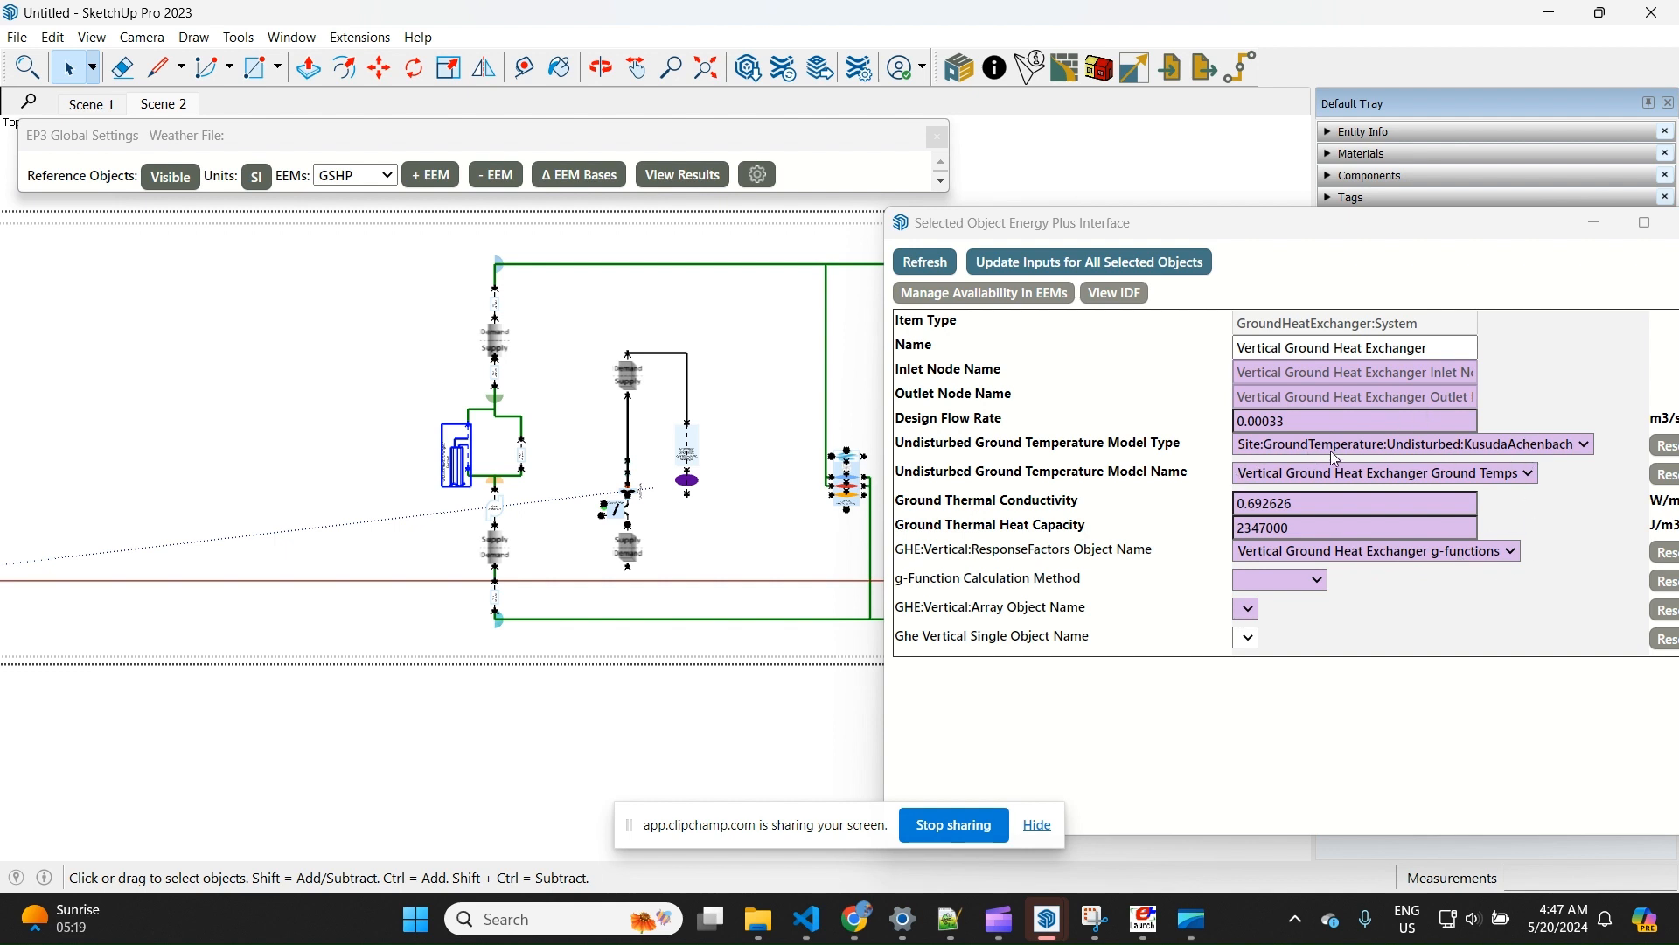
scroll(456, 420, down, 2)
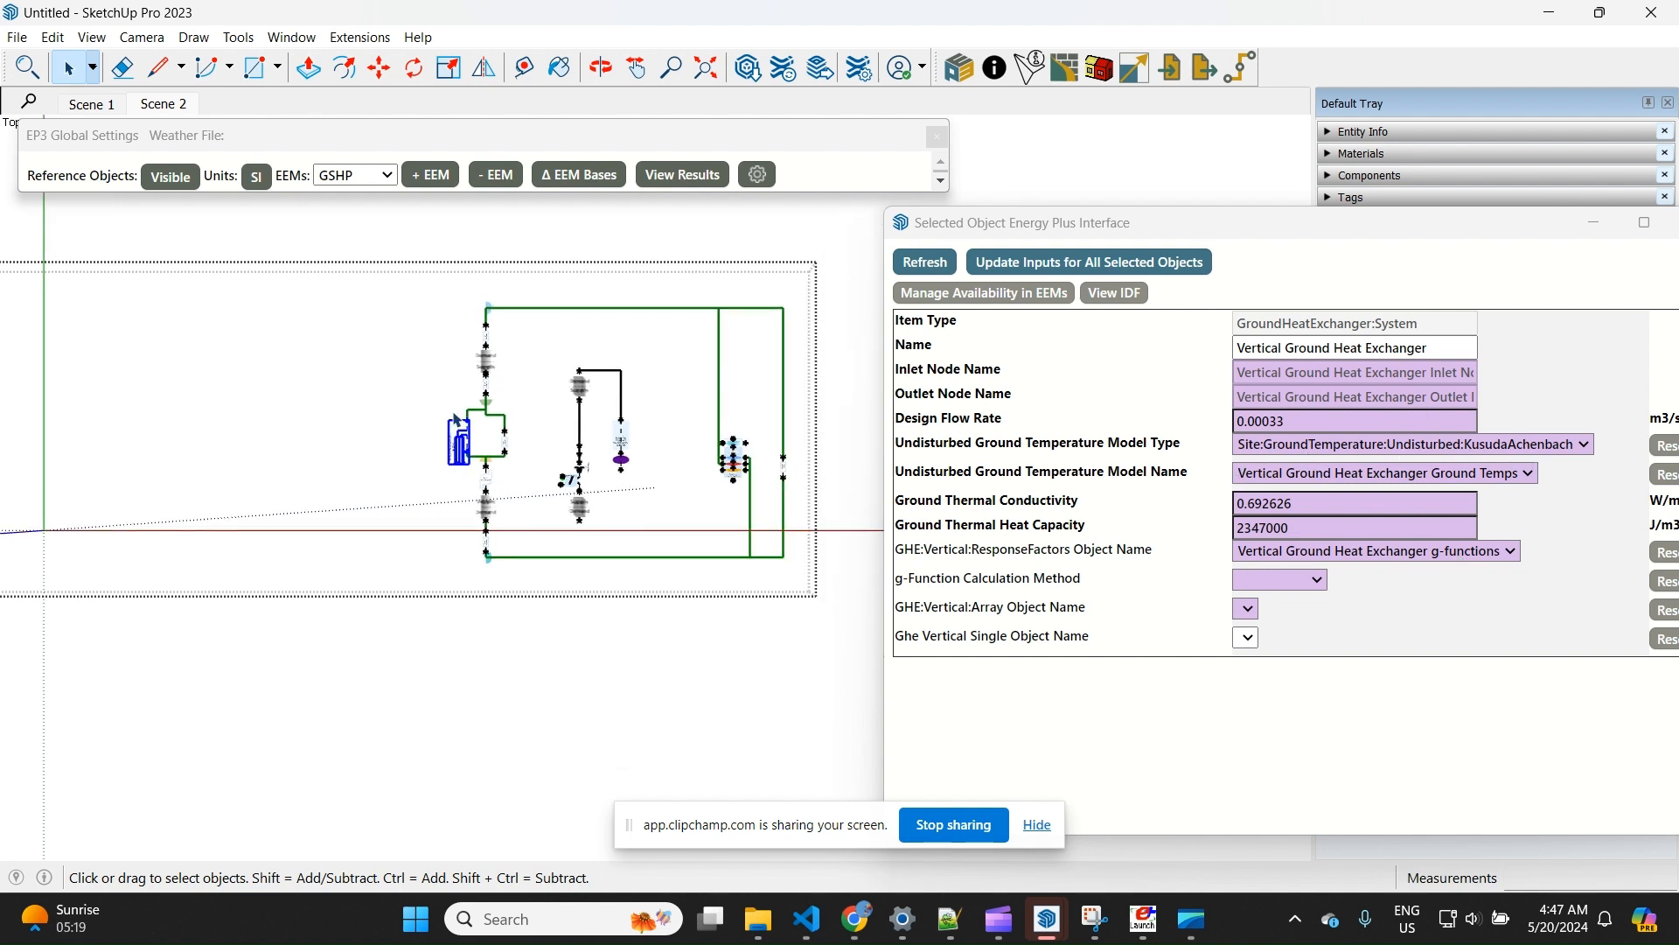
click(626, 438)
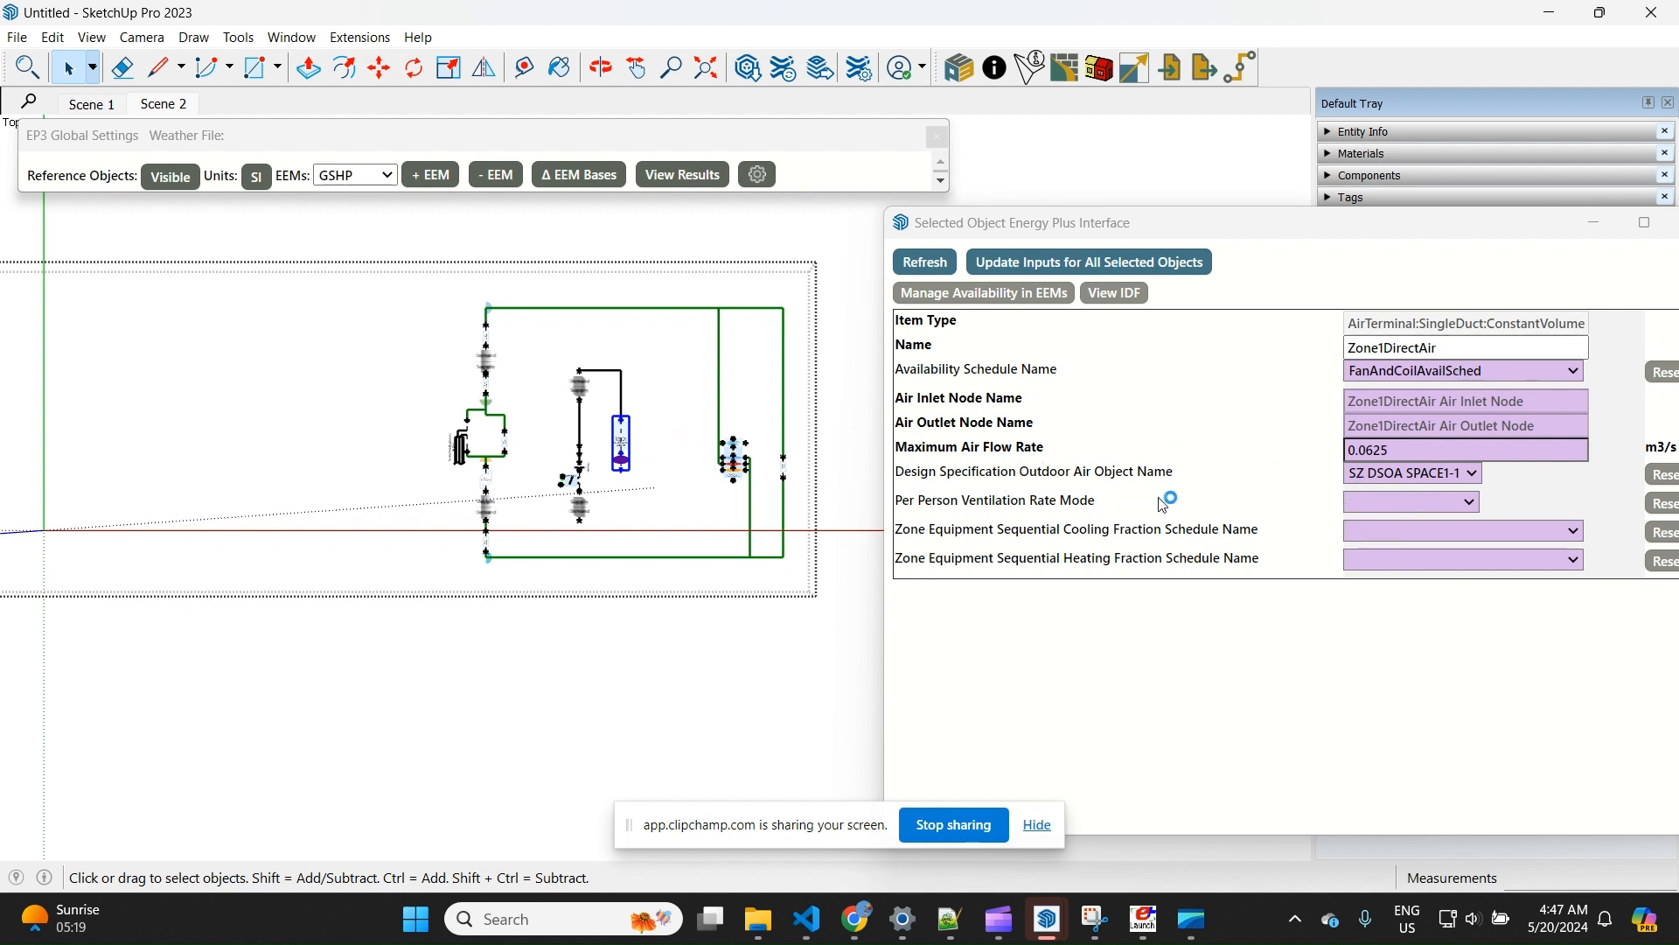
scroll(859, 557, down, 1)
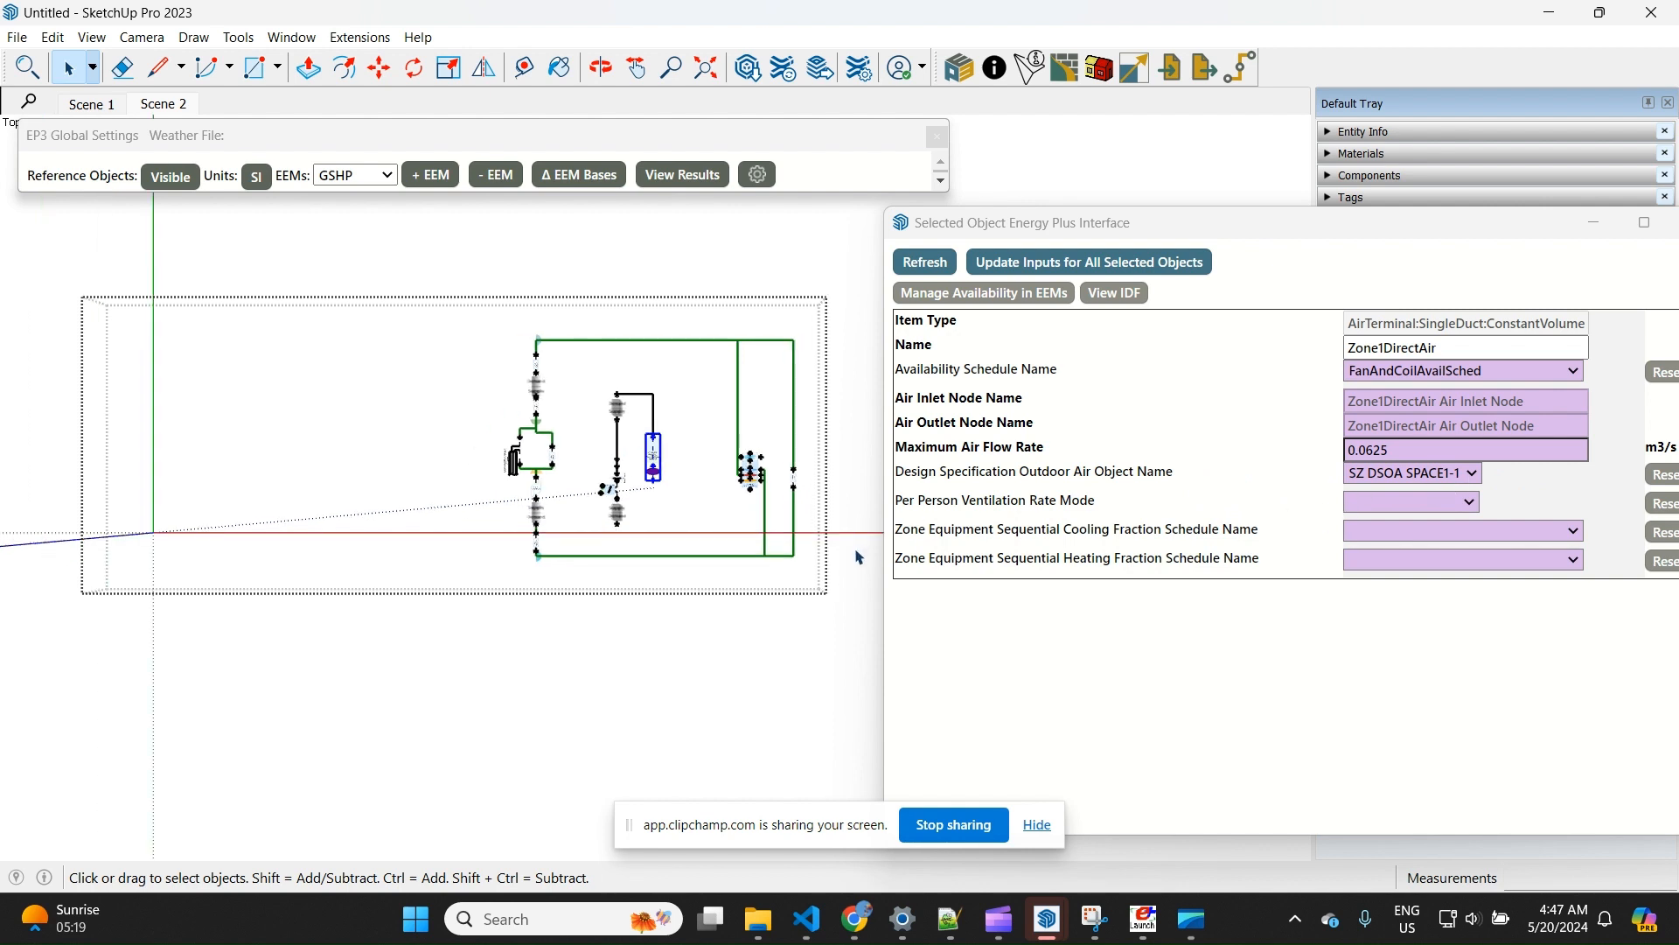
Clear the air terminal selection and make VAVHVAC the active EEM
click(468, 442)
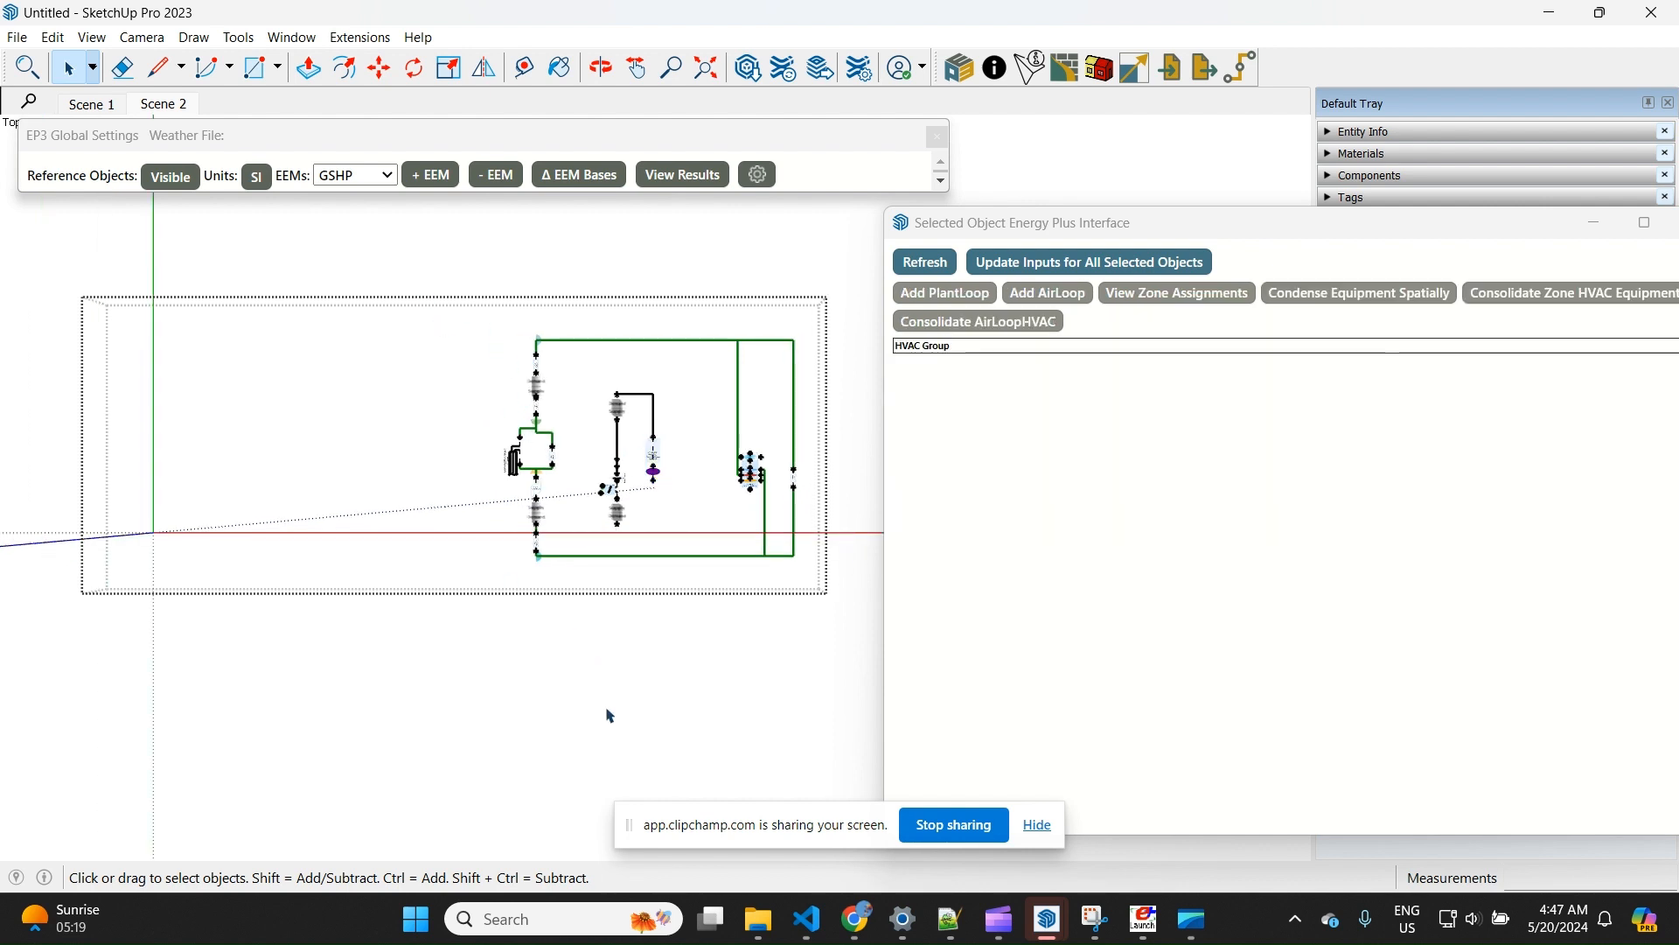
click(611, 712)
click(347, 175)
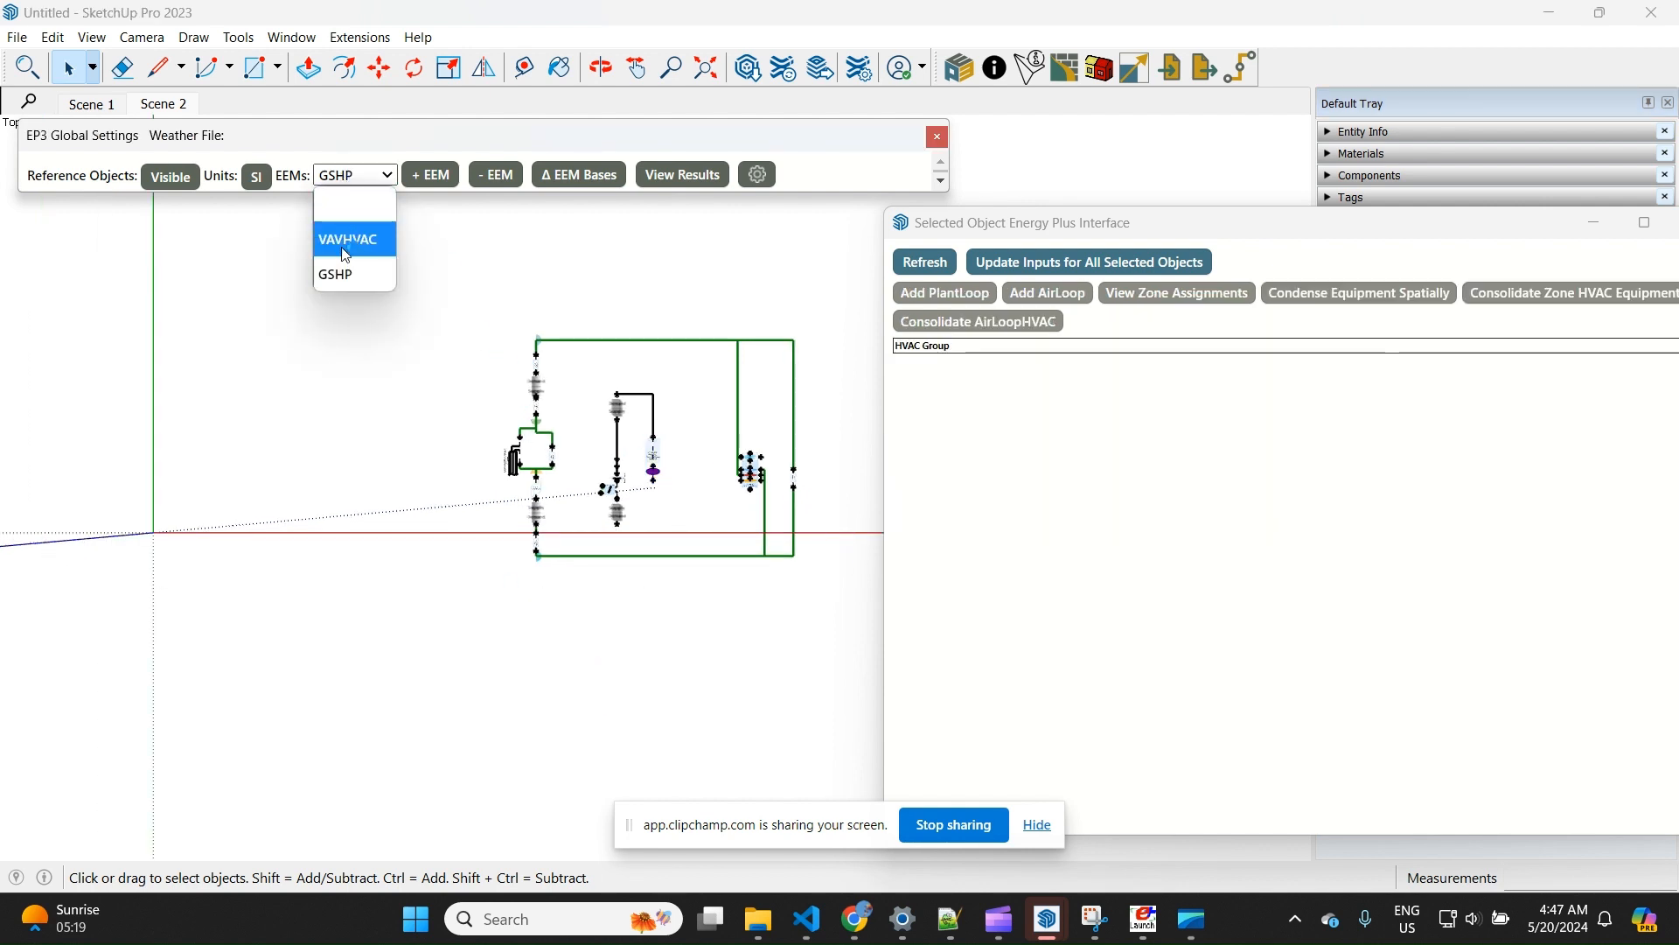
click(347, 242)
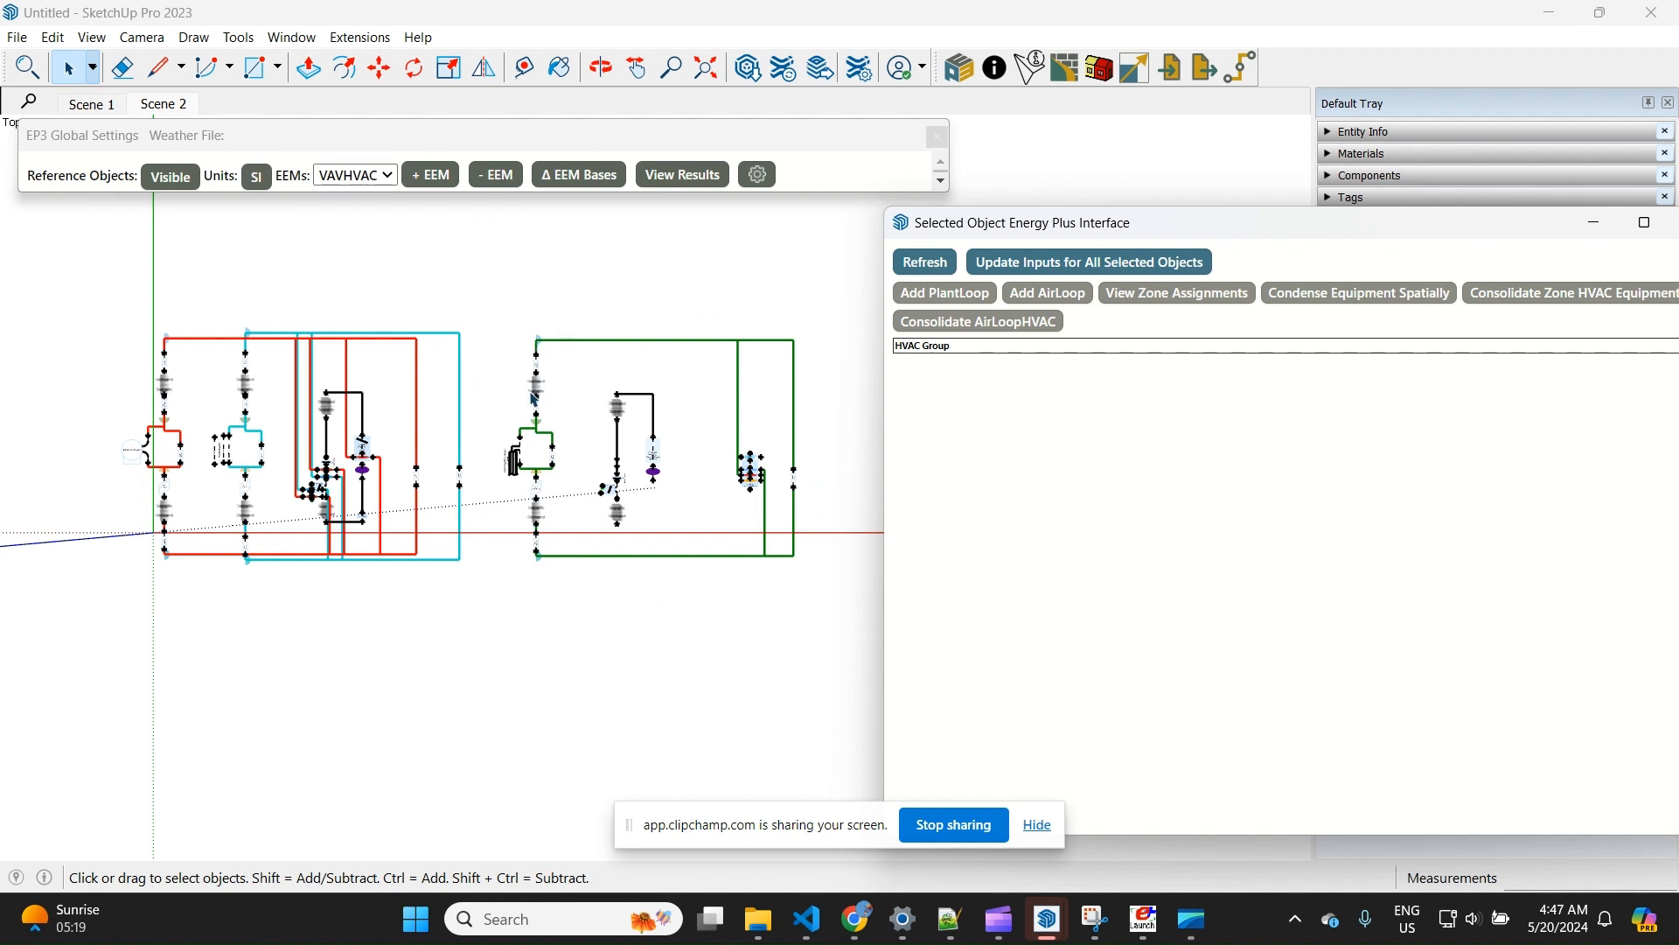
Set the availability of all ground-source heat pump system objects to No in VAVHVAC and Yes in GSHP
click(546, 395)
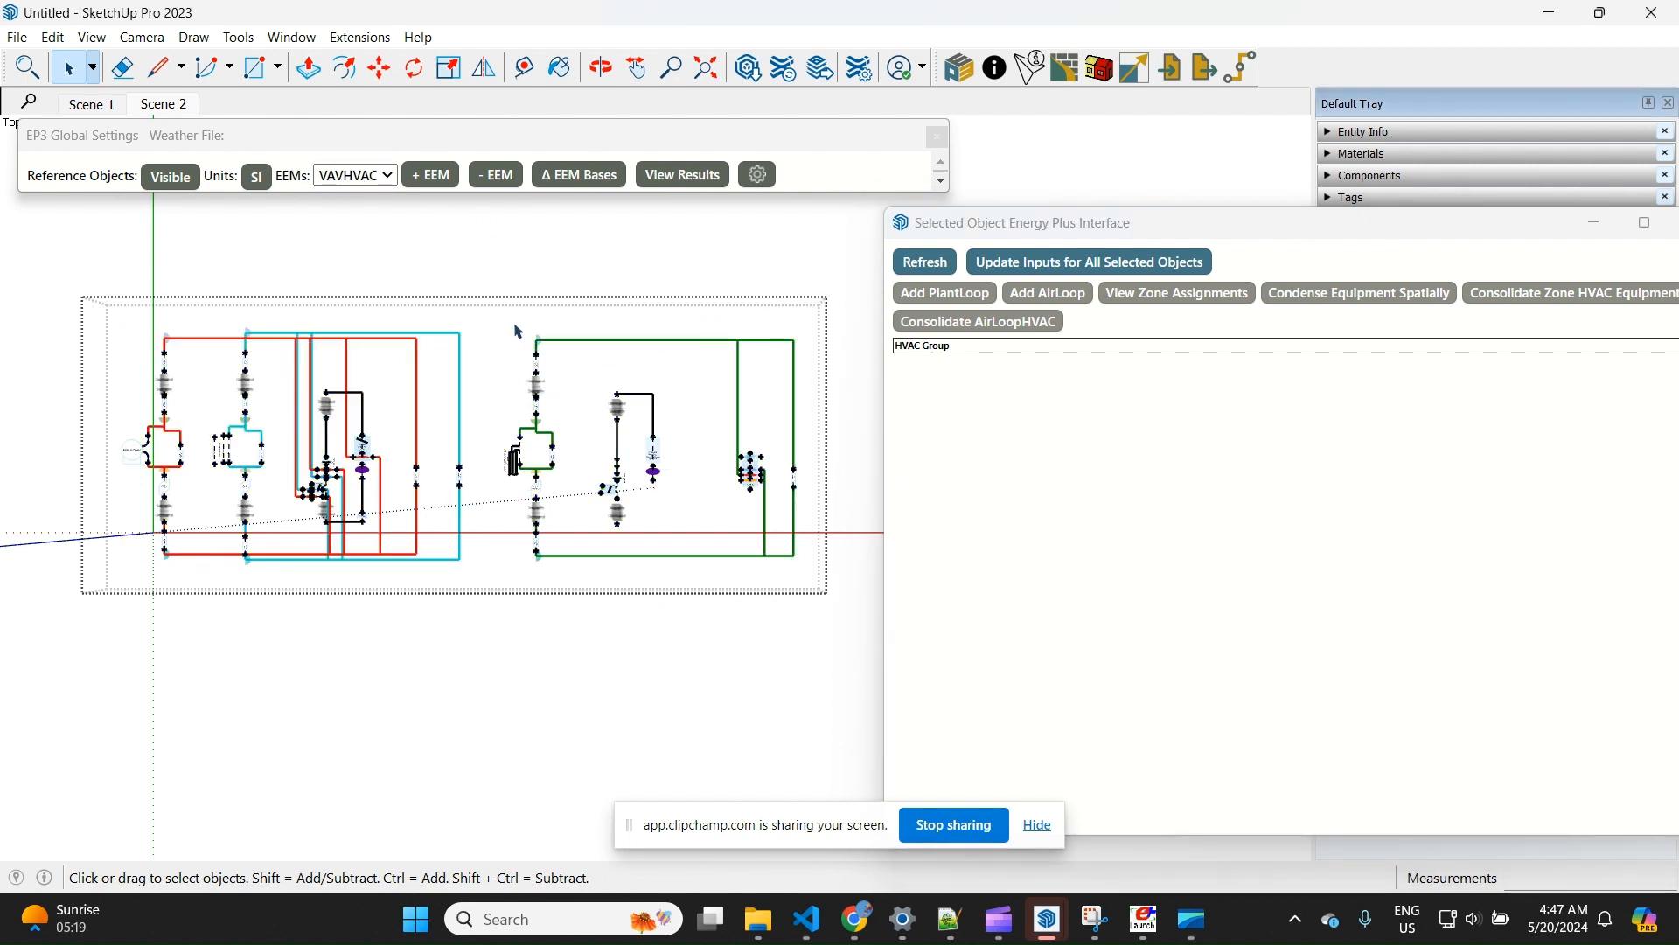
drag(489, 318, 848, 606)
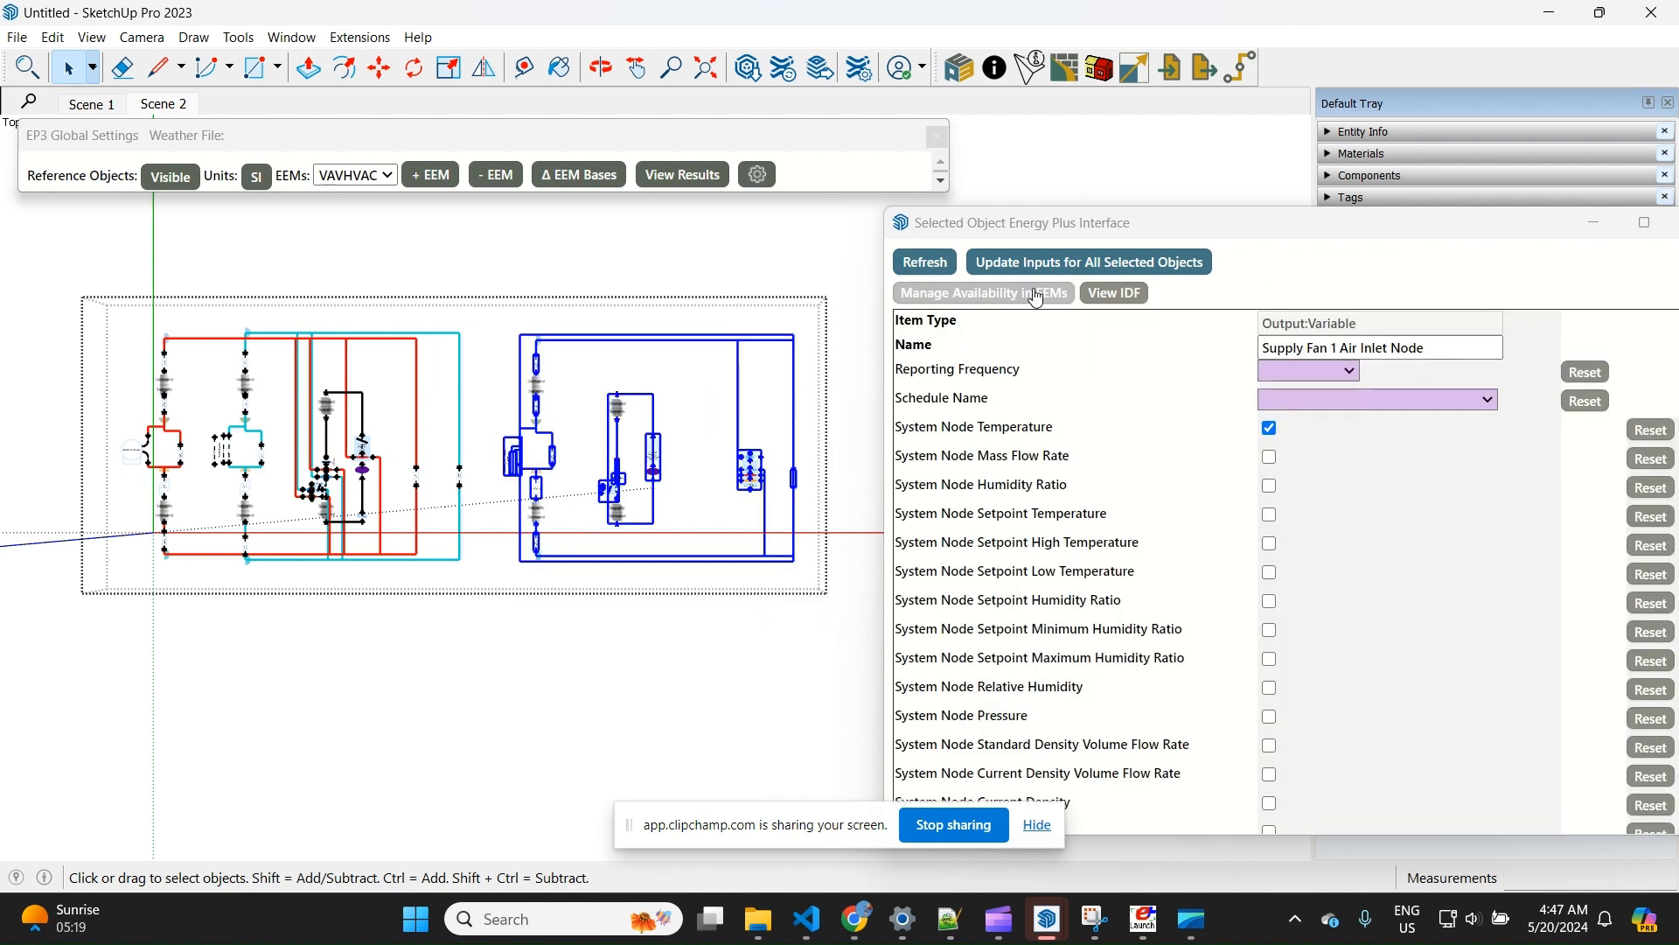
click(1012, 304)
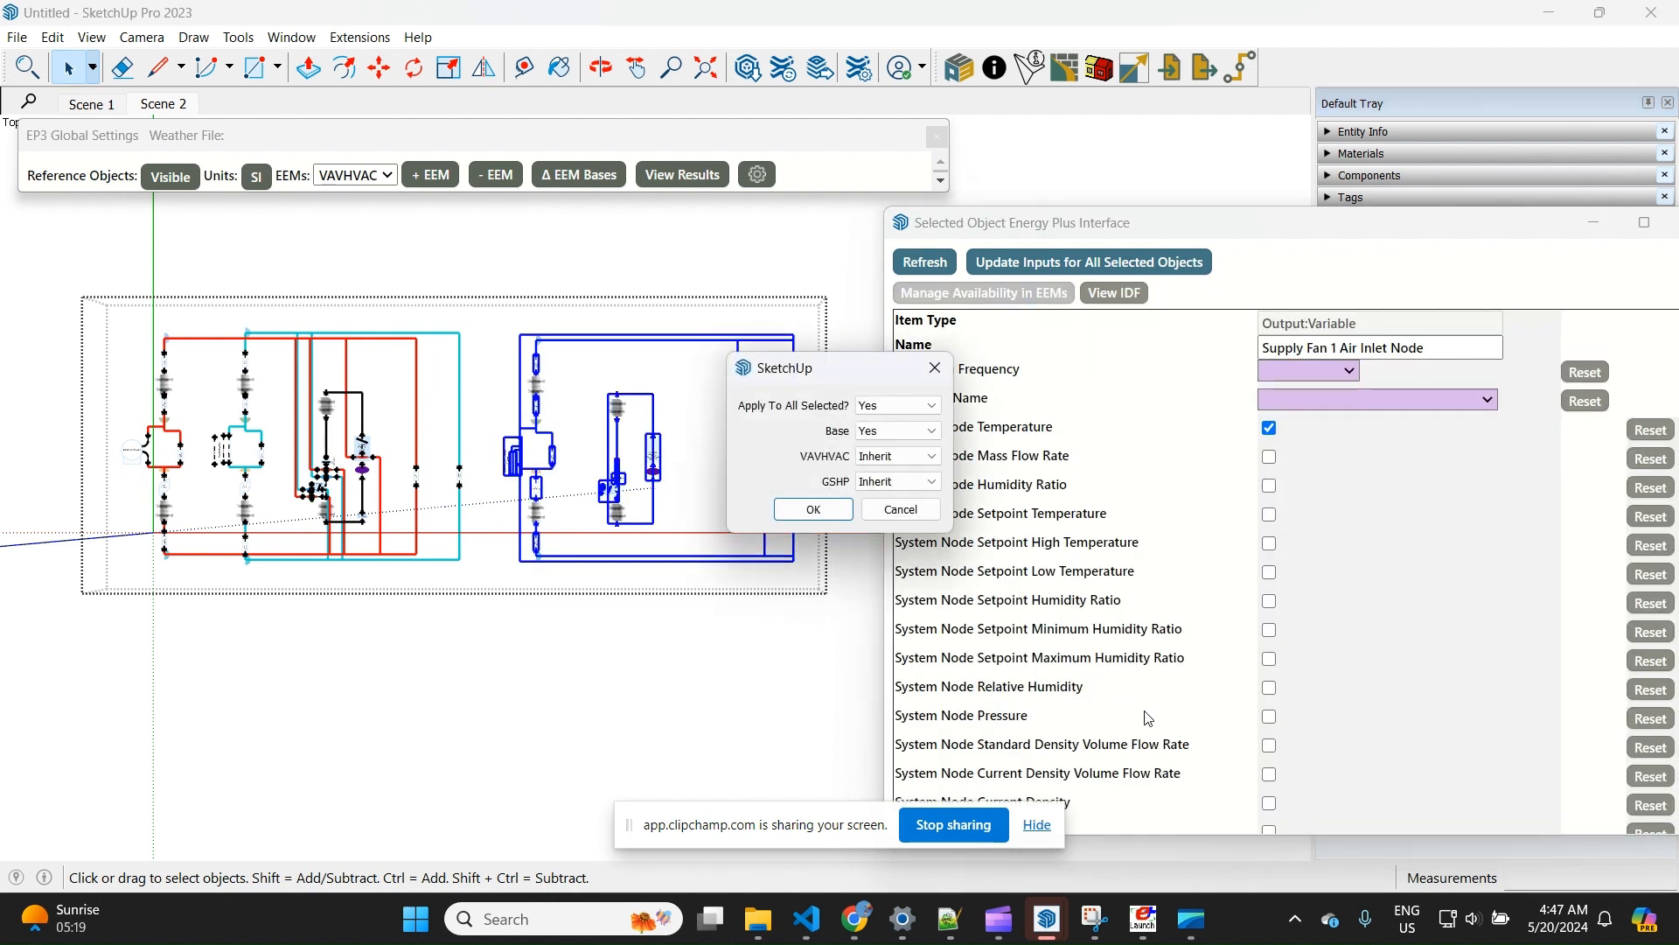
click(888, 456)
click(889, 488)
click(896, 482)
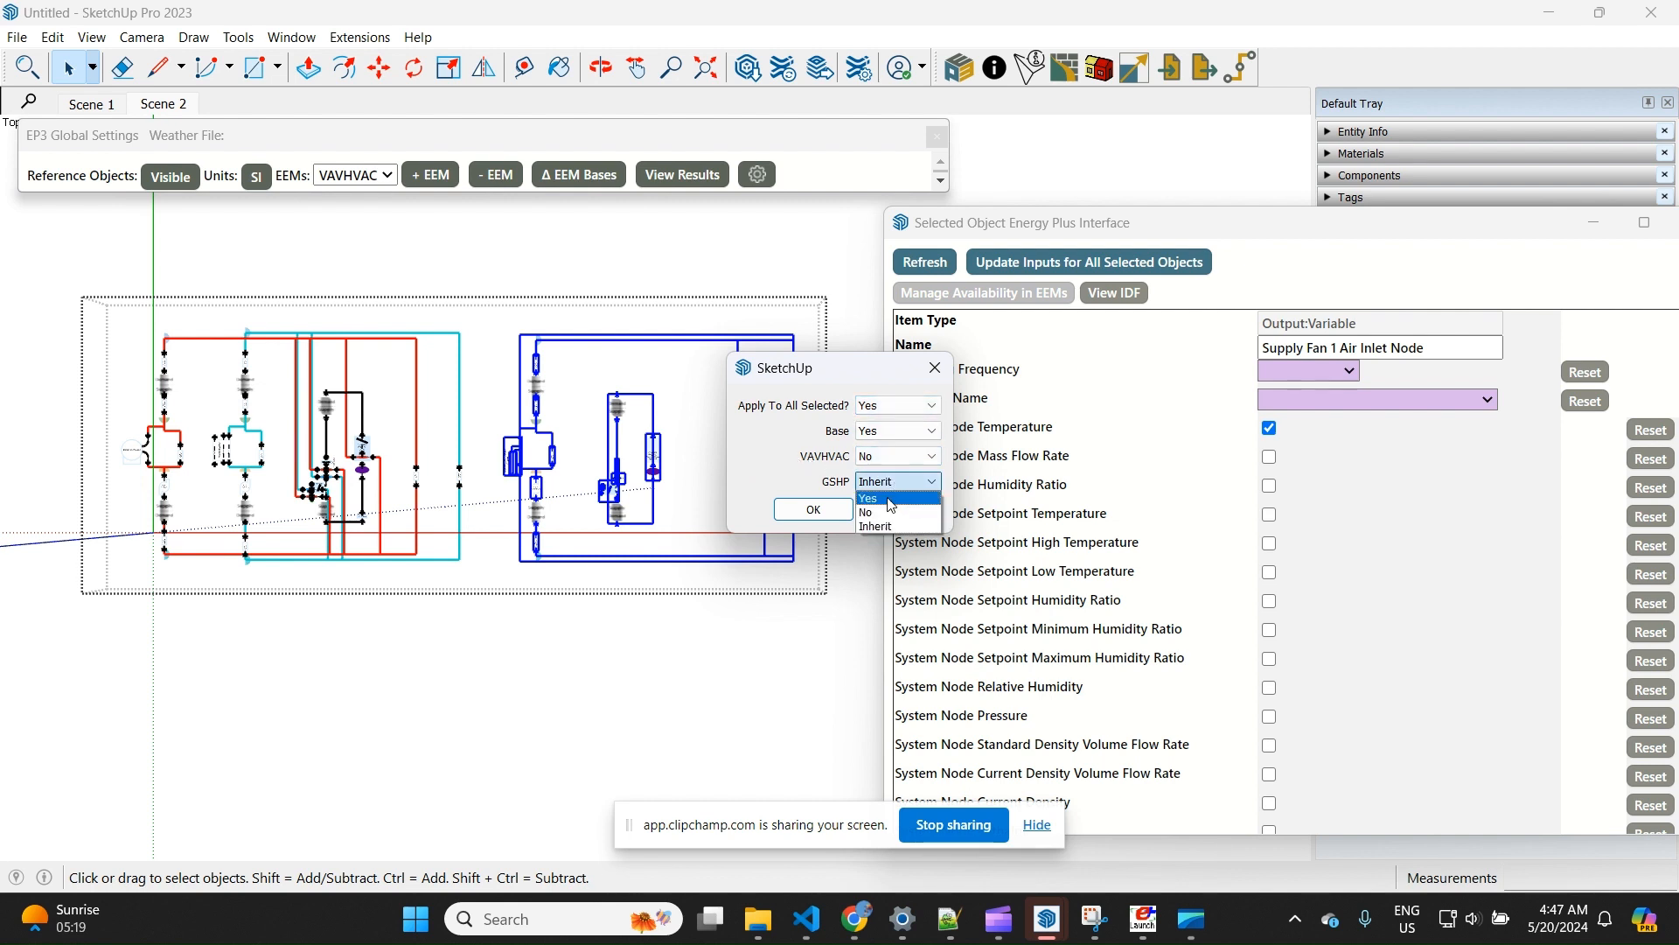
click(892, 498)
click(815, 511)
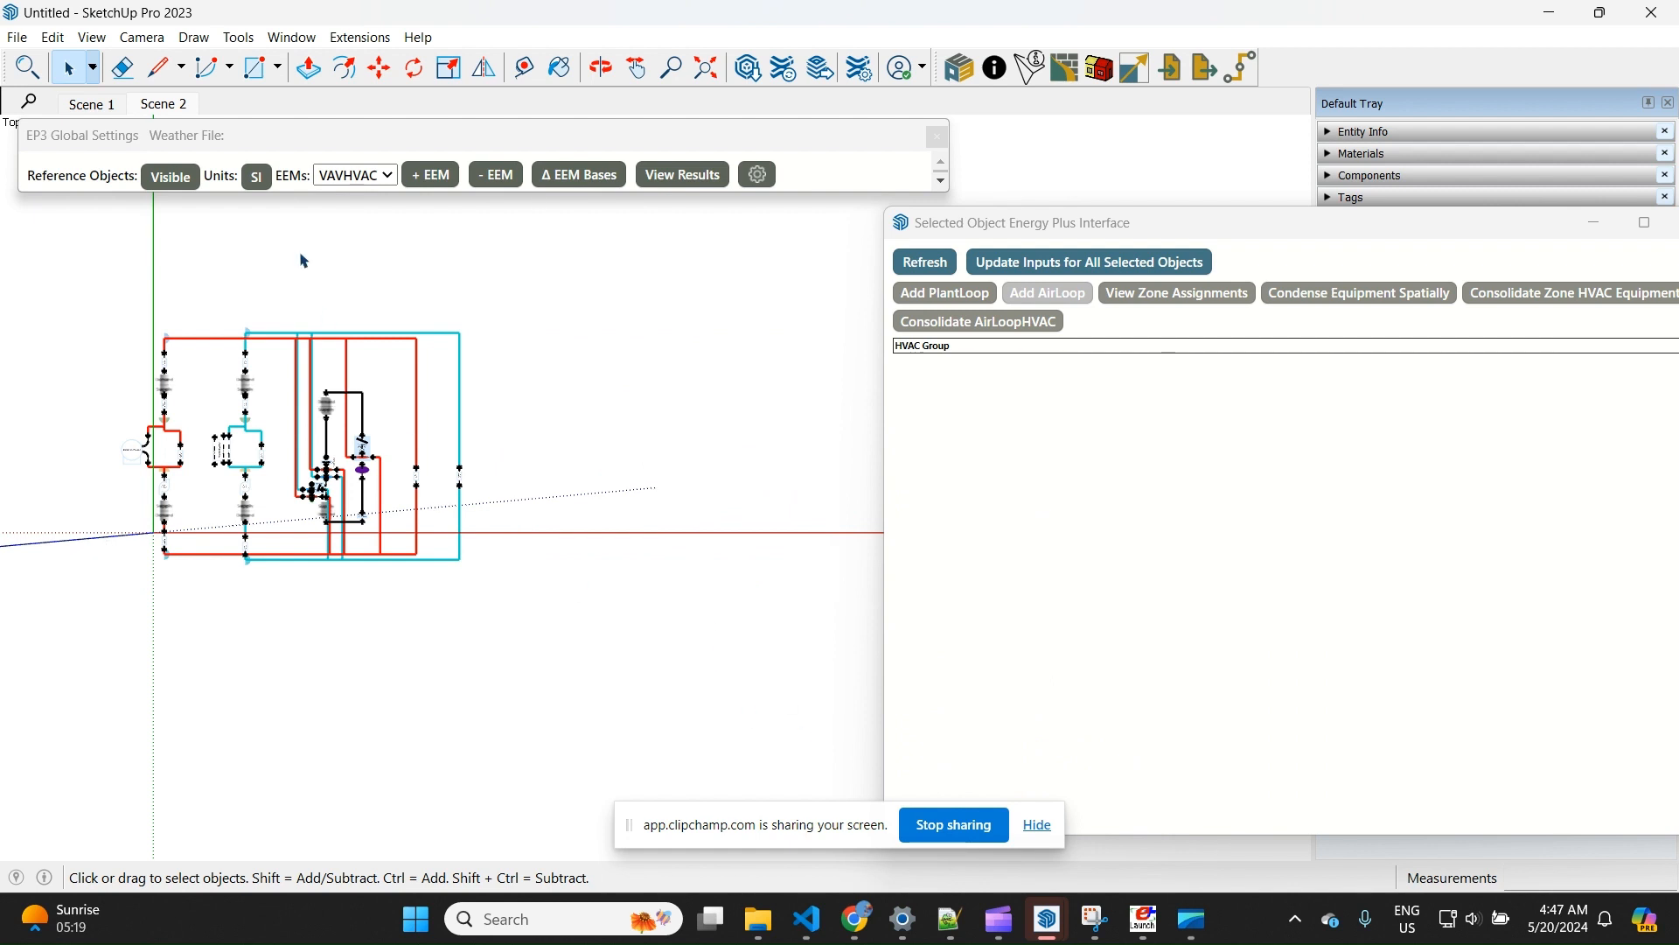
Alternate between the GSHP and VAVHVAC EEMs to compare their HVAC layouts, leaving GSHP active
click(356, 175)
click(343, 269)
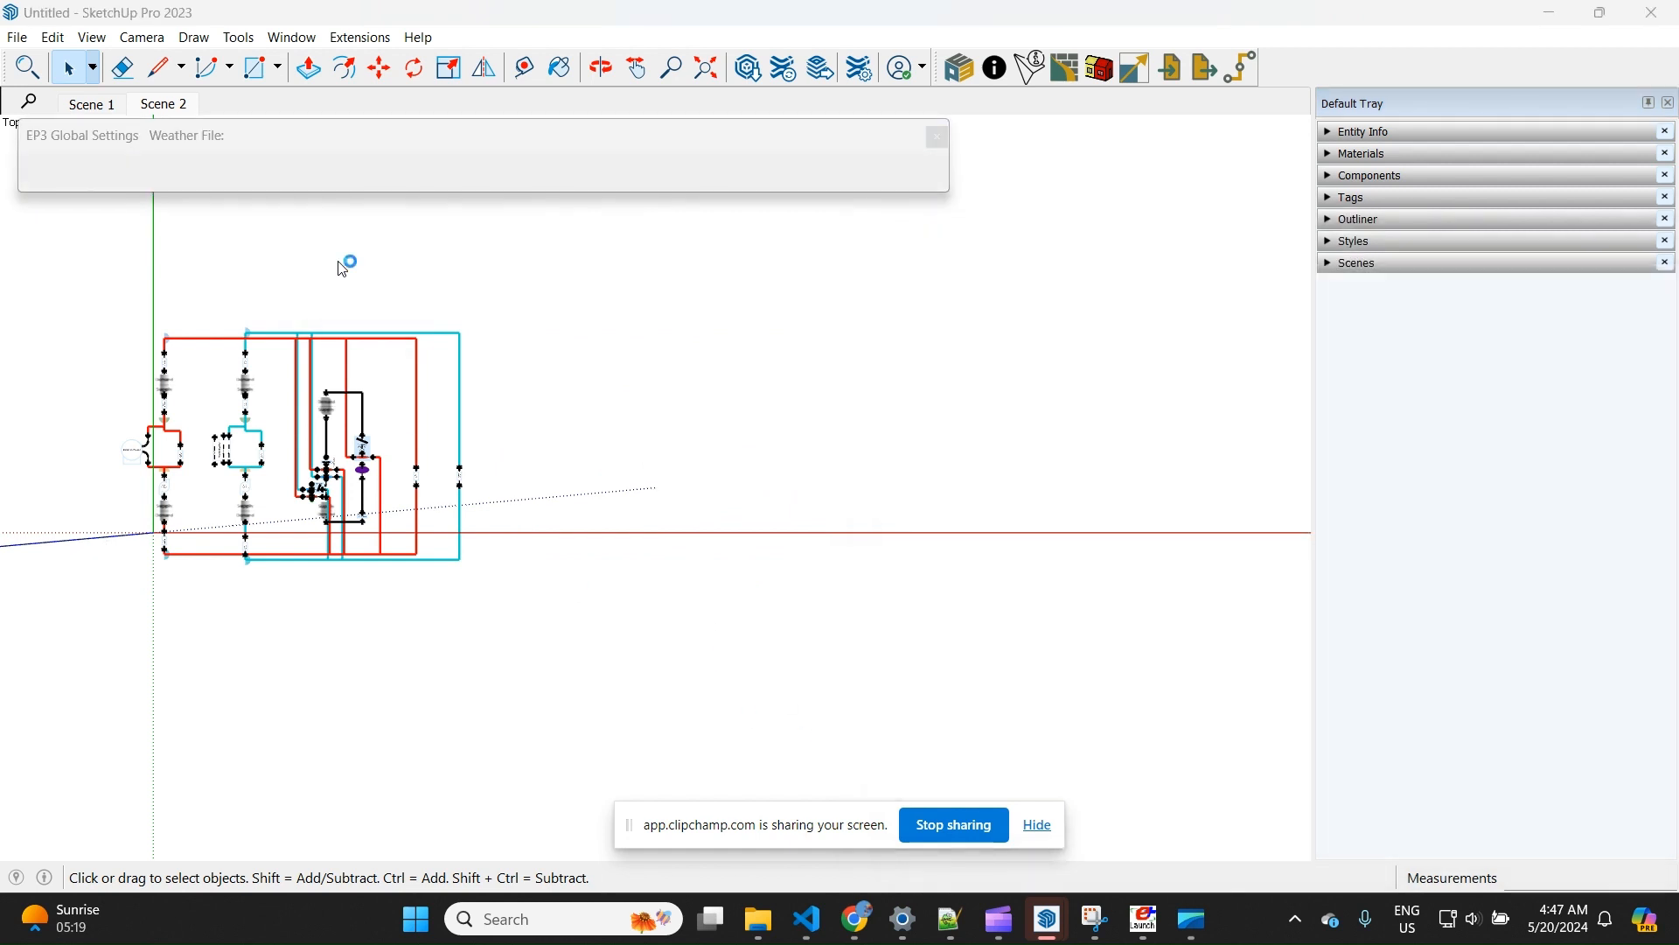
click(350, 177)
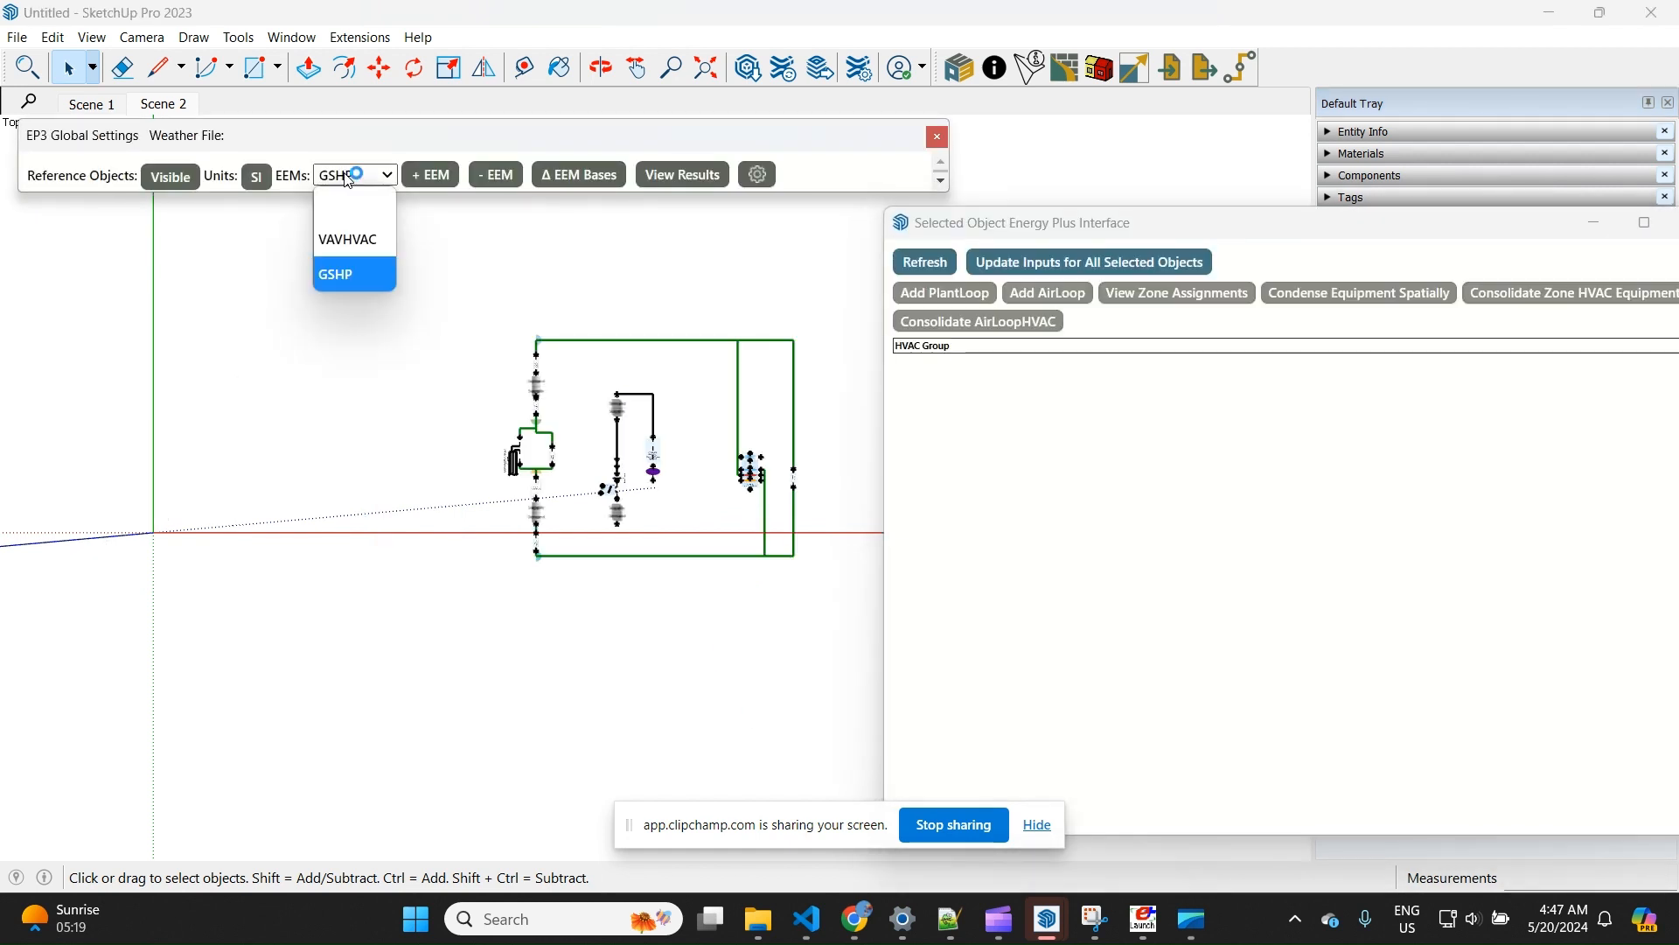
click(350, 242)
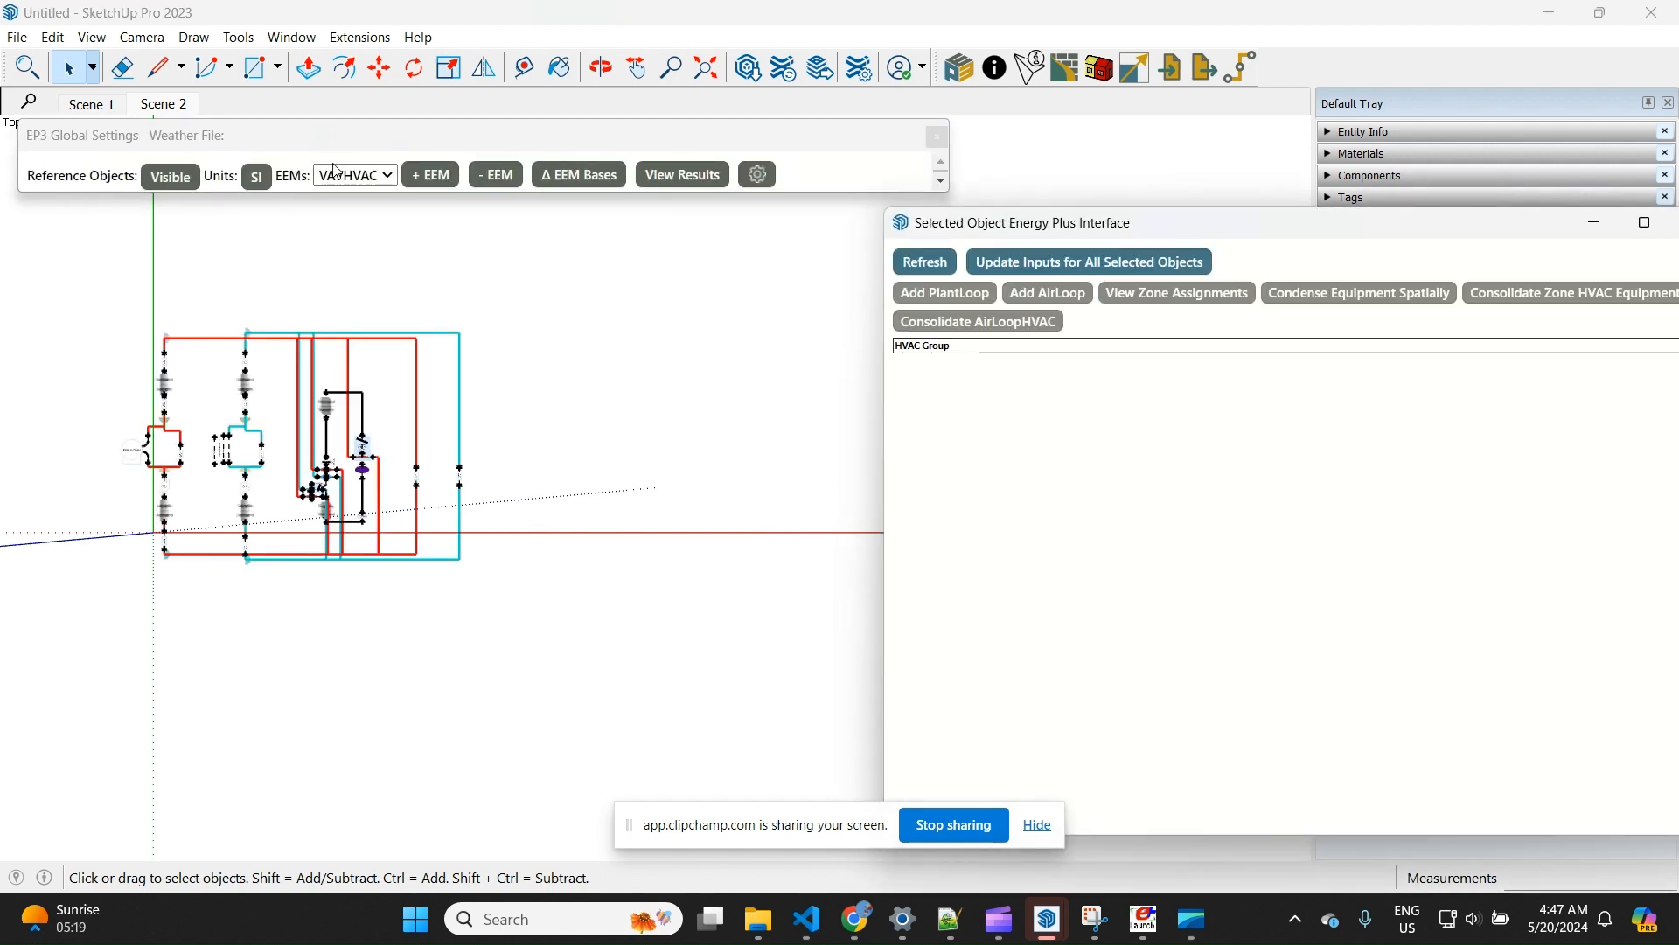
click(336, 173)
click(348, 278)
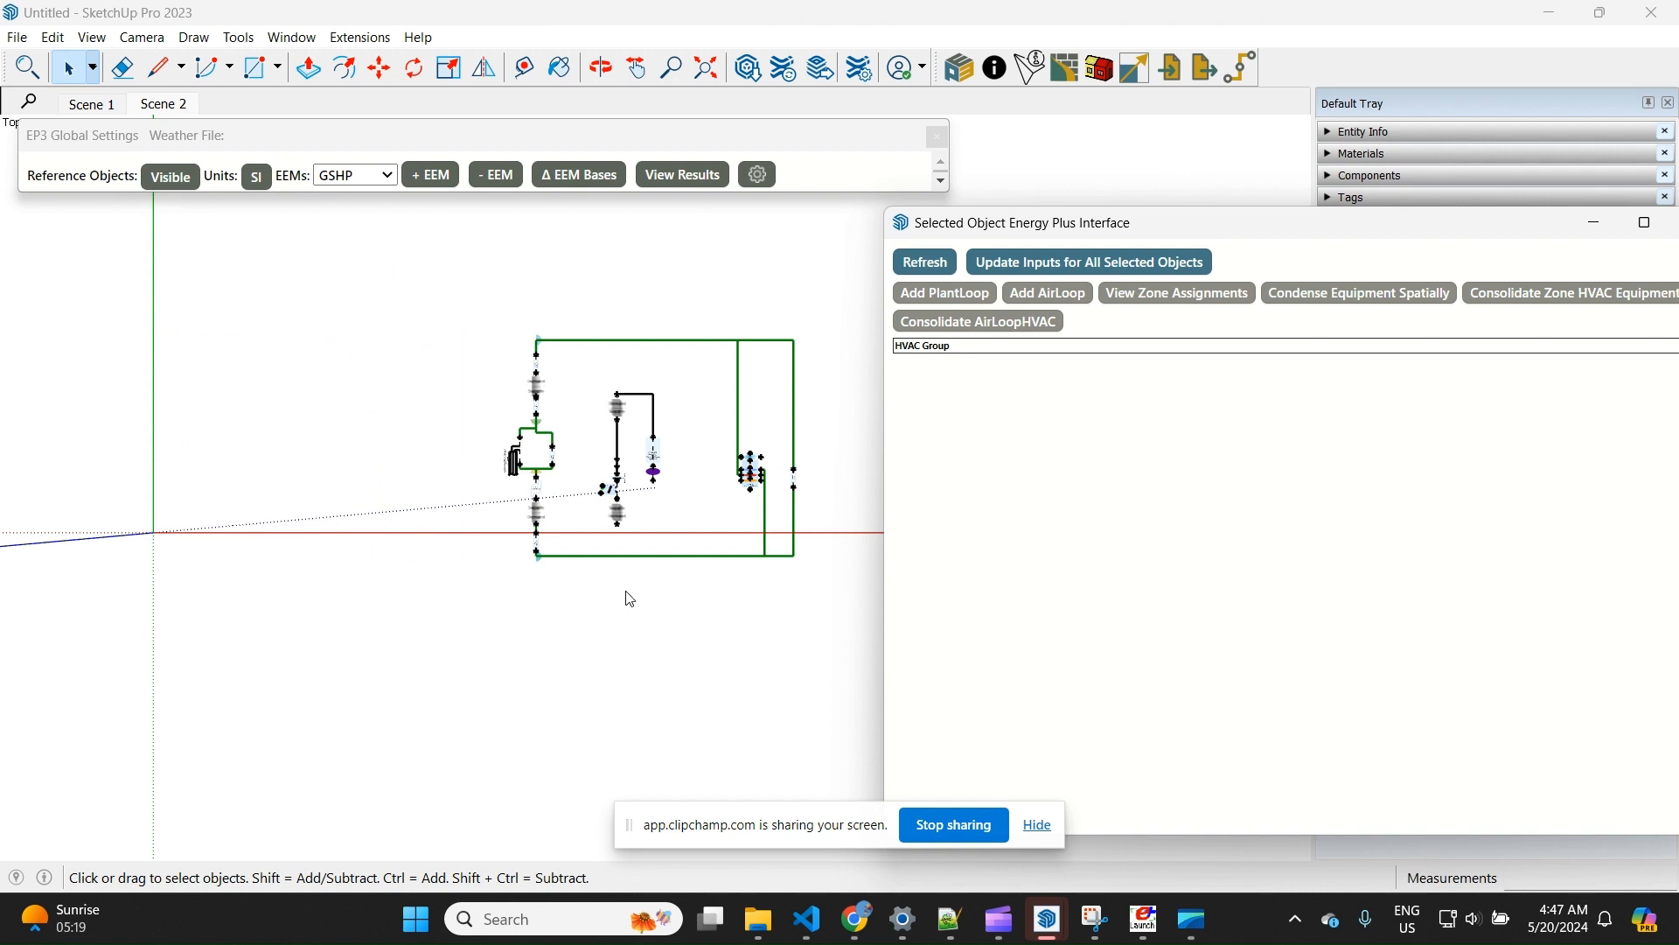
Assign the Zone1DirectAir and Zone1WTAHP equipment to SPACE1-1 in the zone assignments and close the assignment window
scroll(709, 484, up, 3)
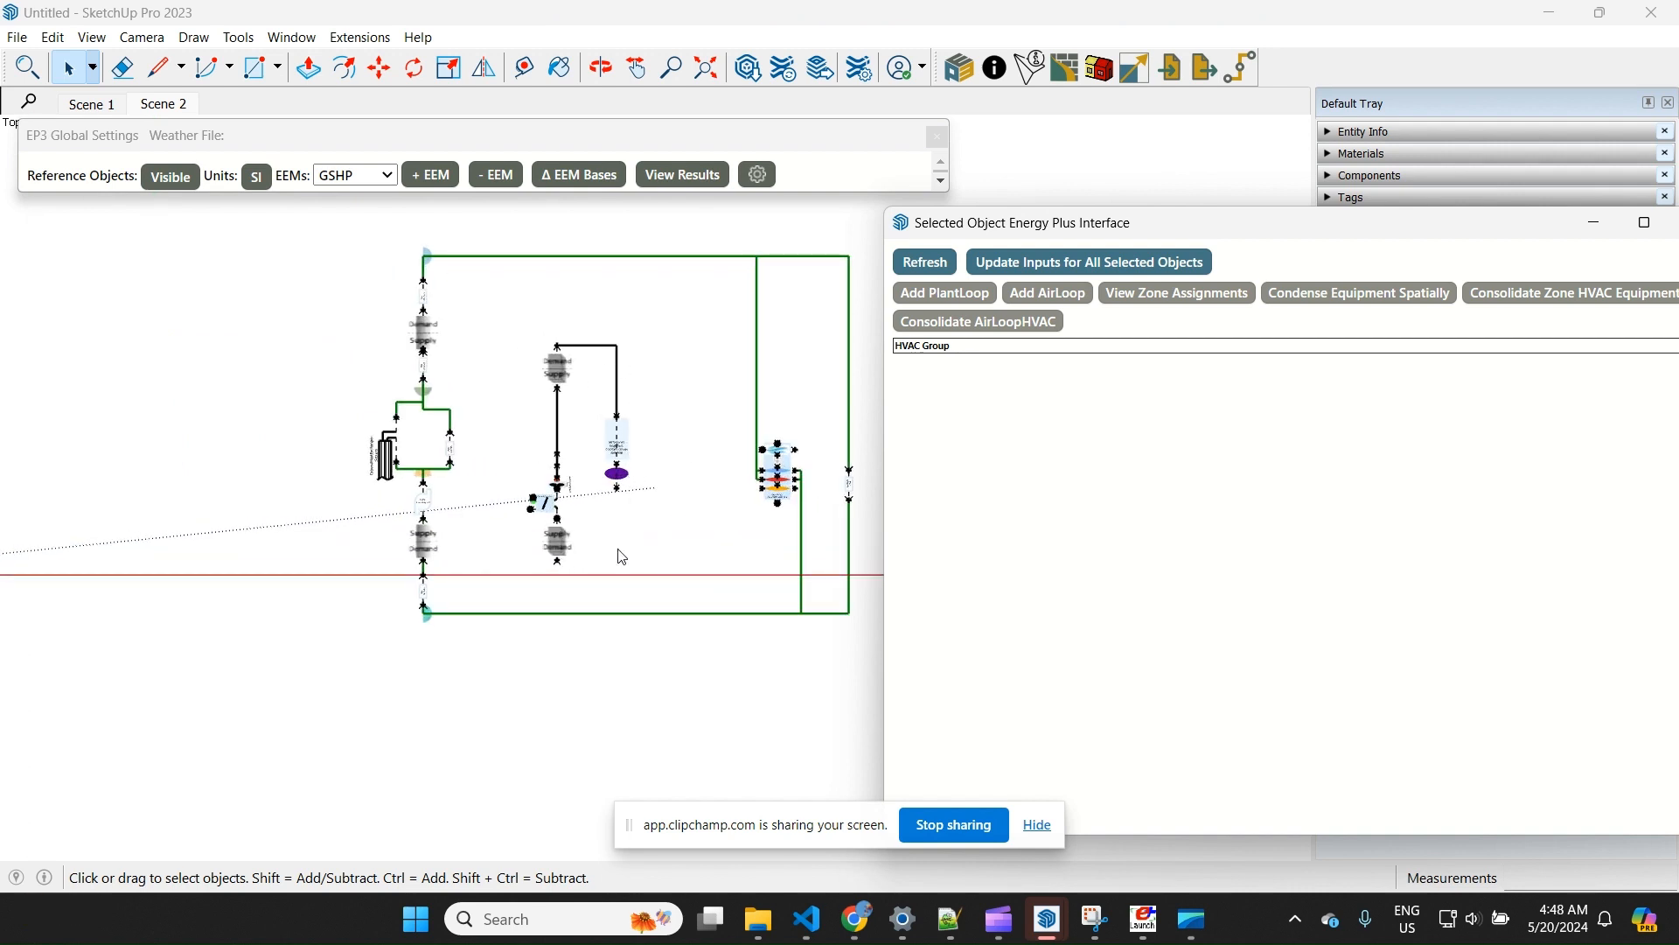
scroll(623, 451, up, 3)
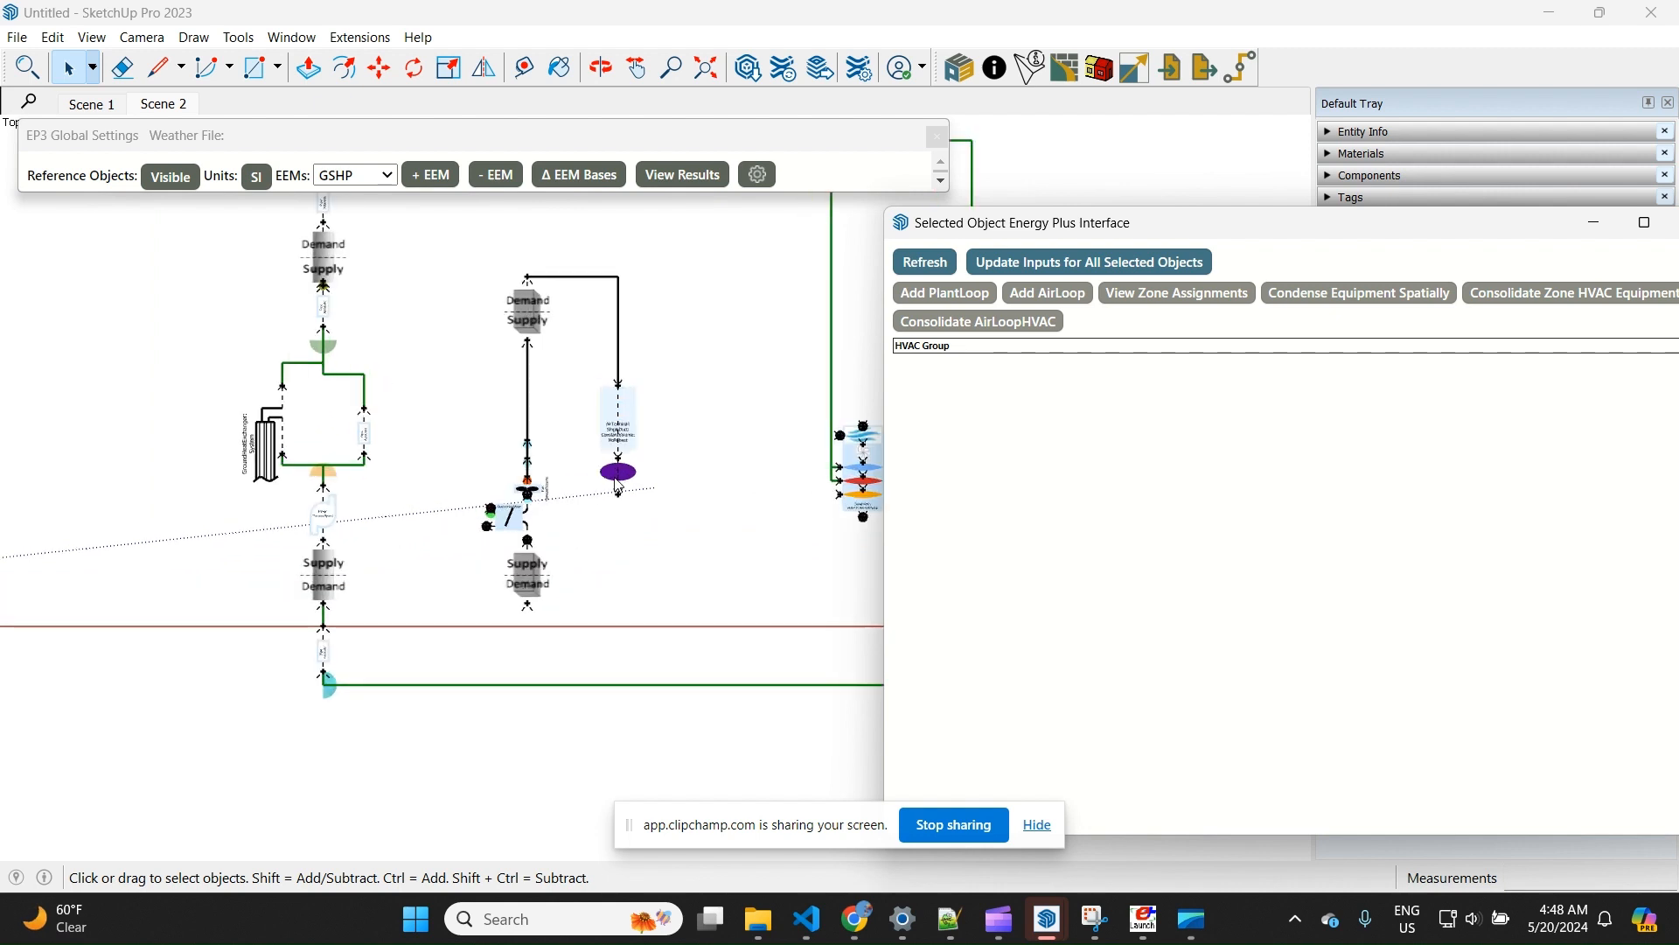
scroll(633, 458, up, 2)
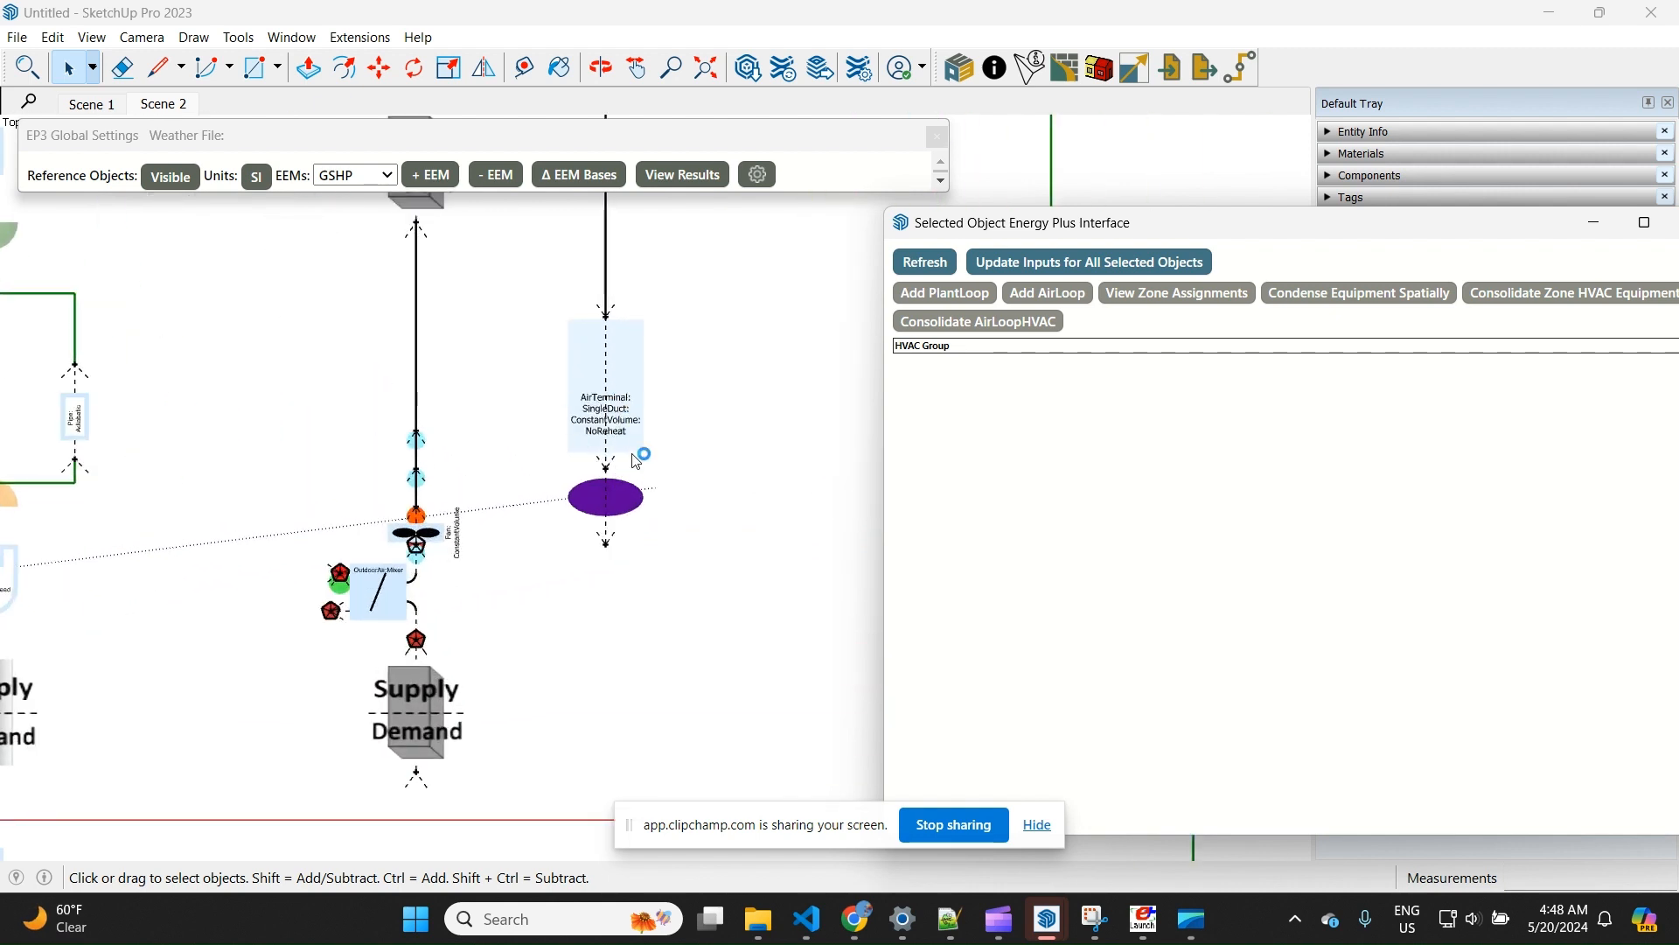
scroll(347, 446, down, 4)
scroll(703, 469, up, 4)
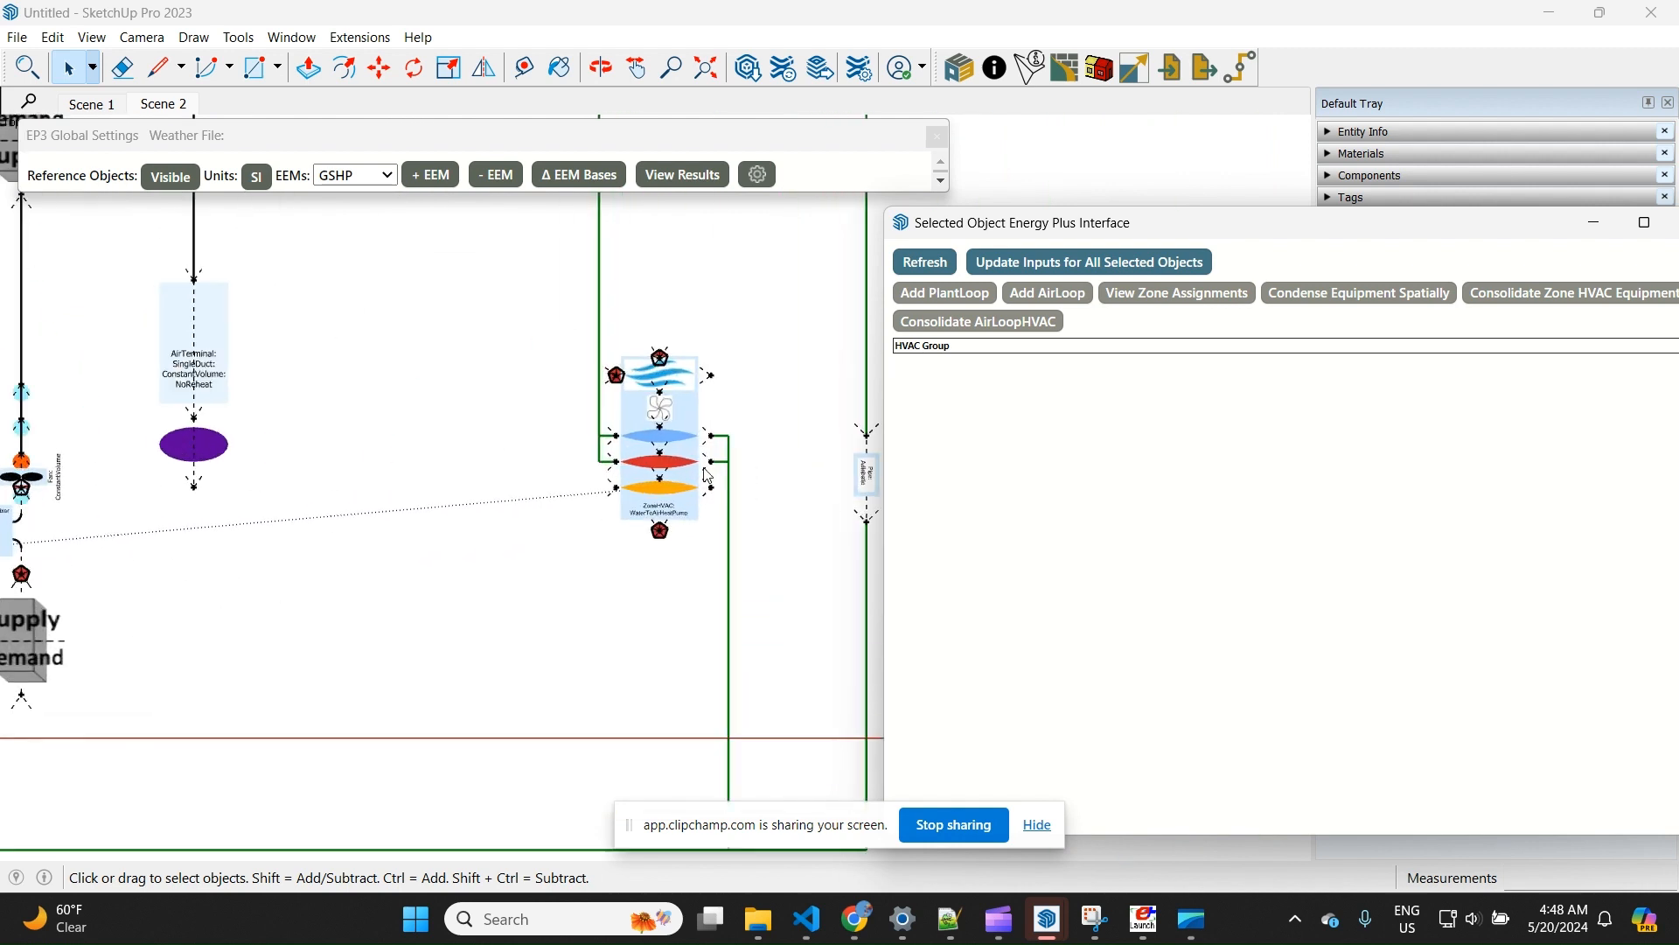
scroll(678, 468, down, 2)
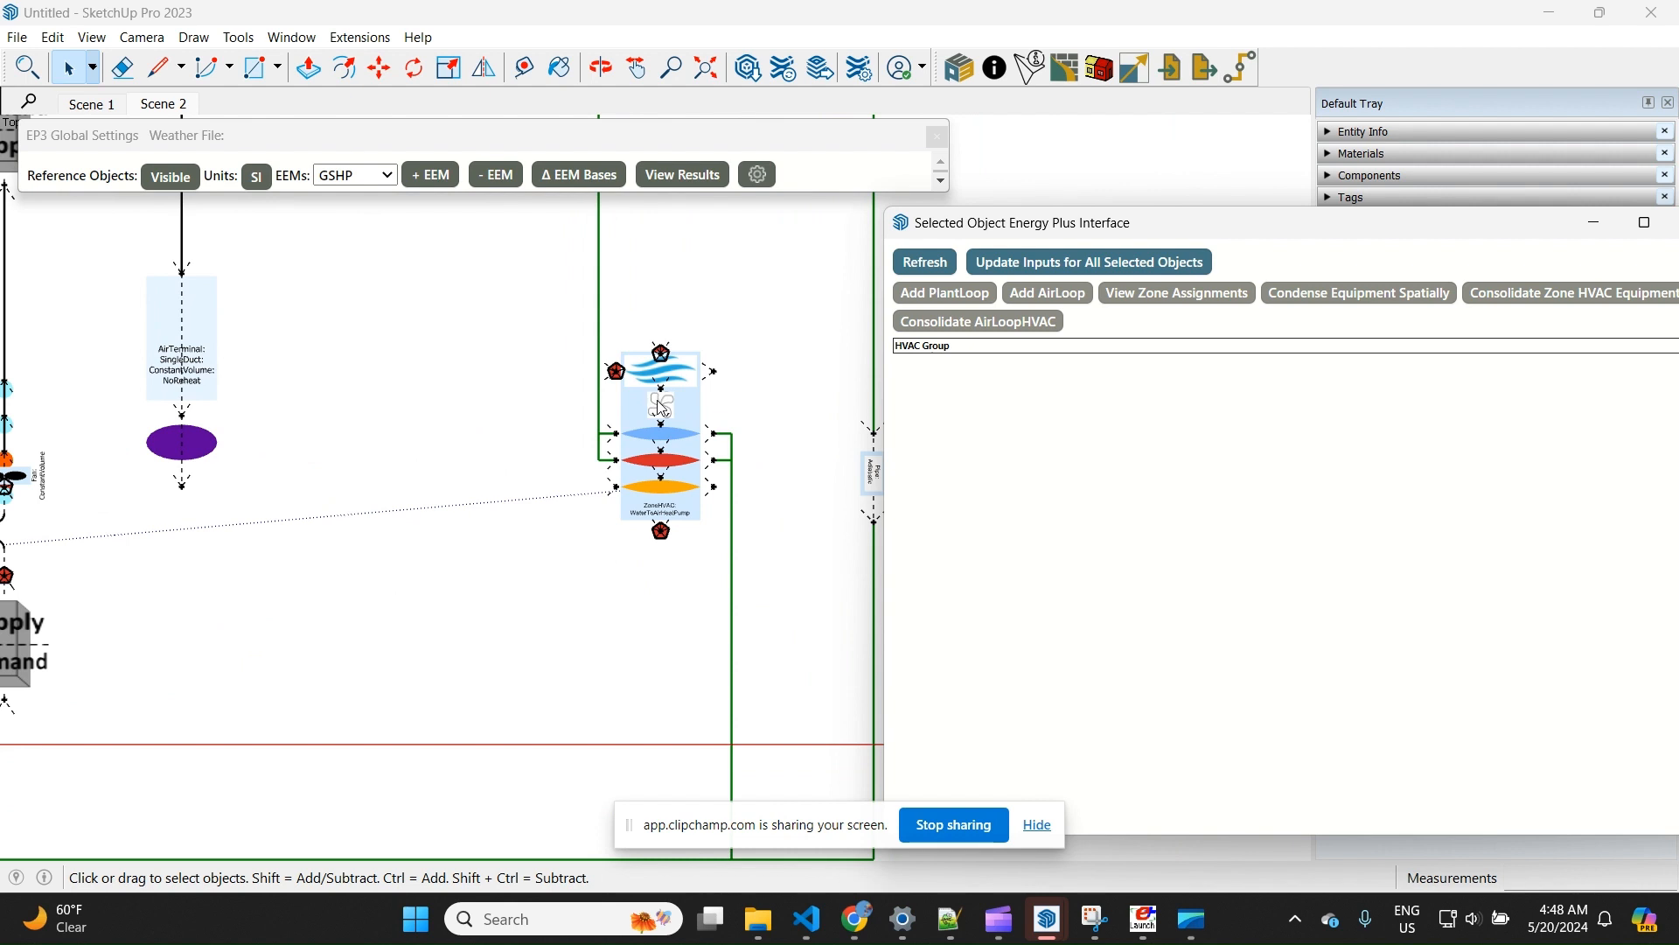
click(1139, 295)
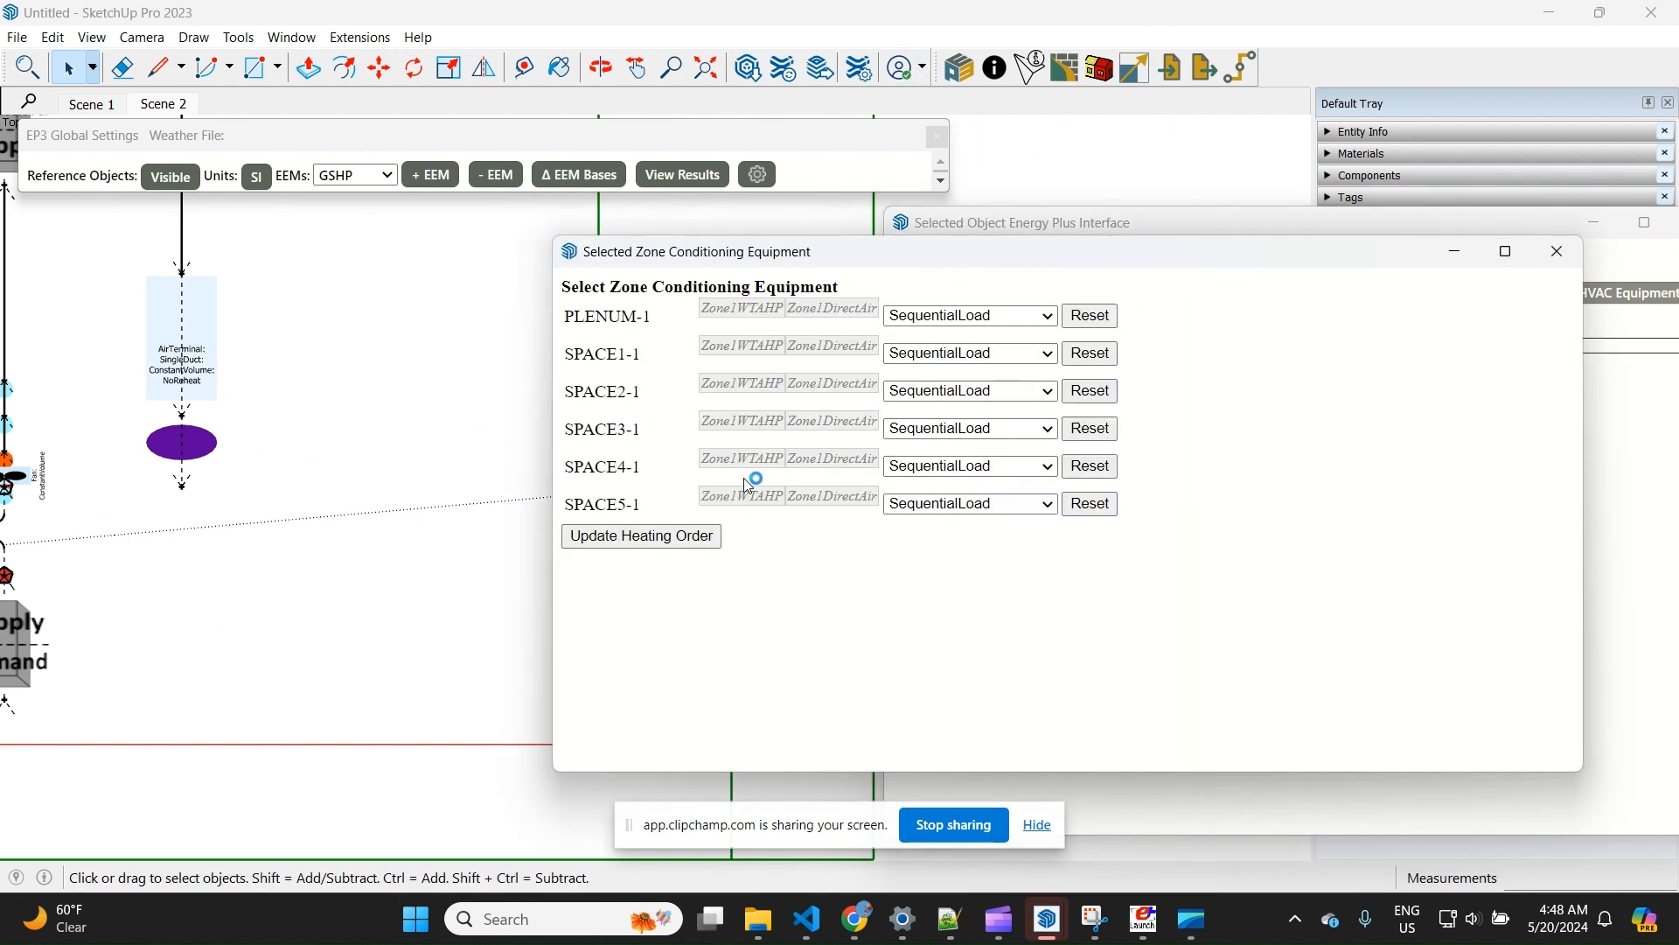
click(842, 350)
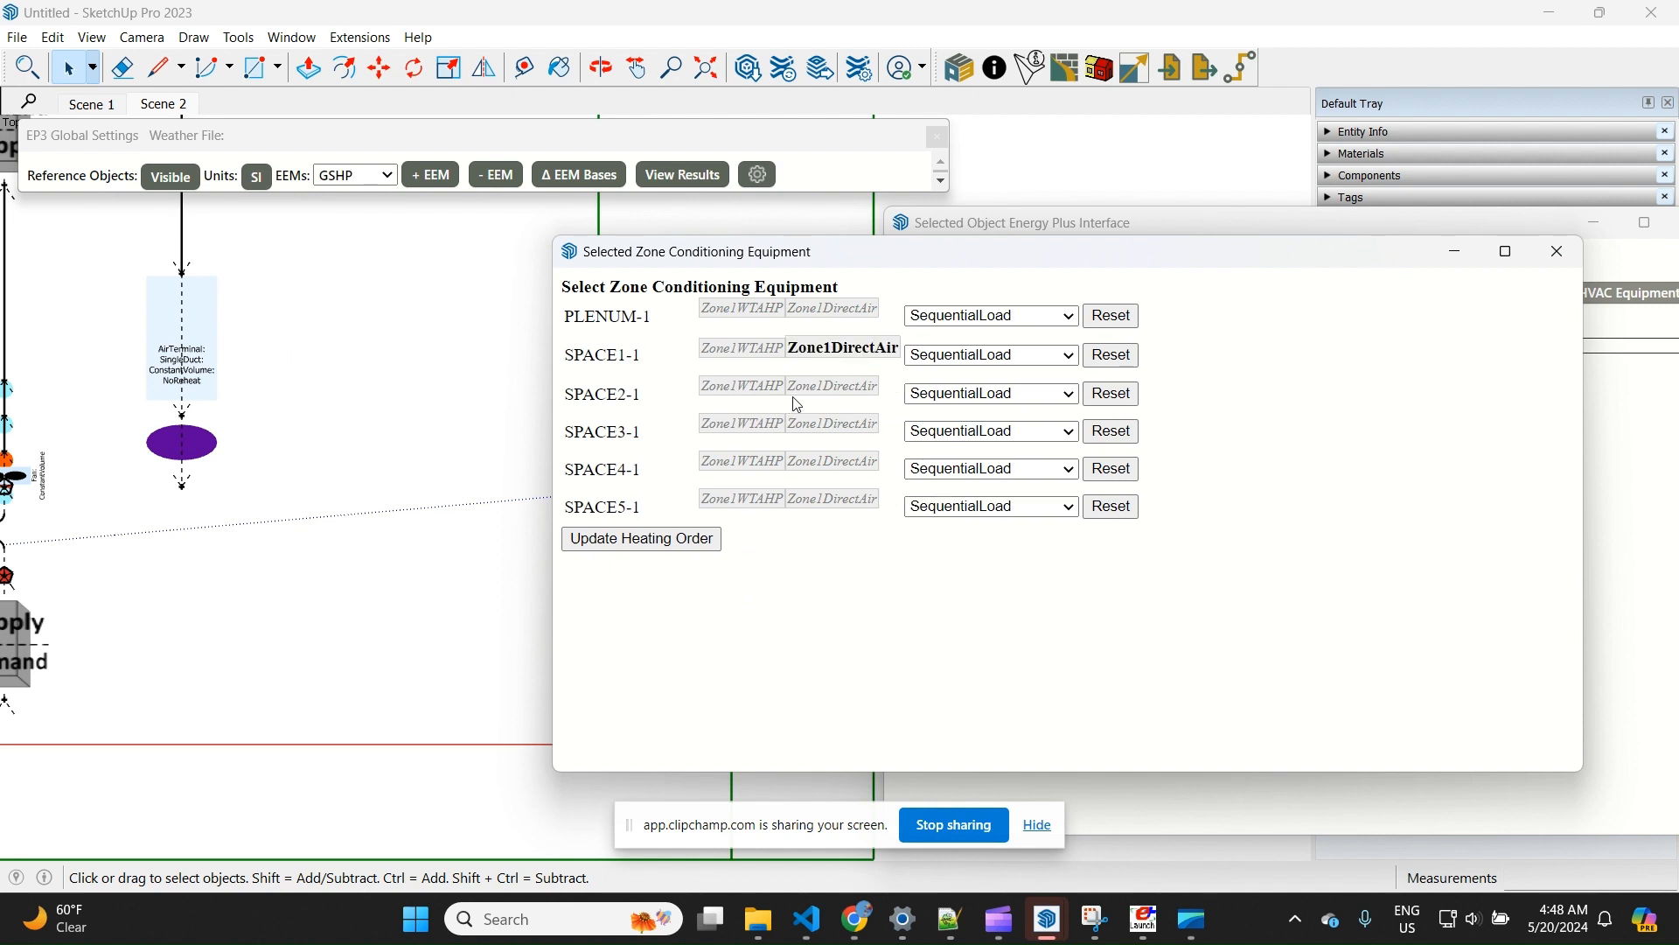
click(727, 347)
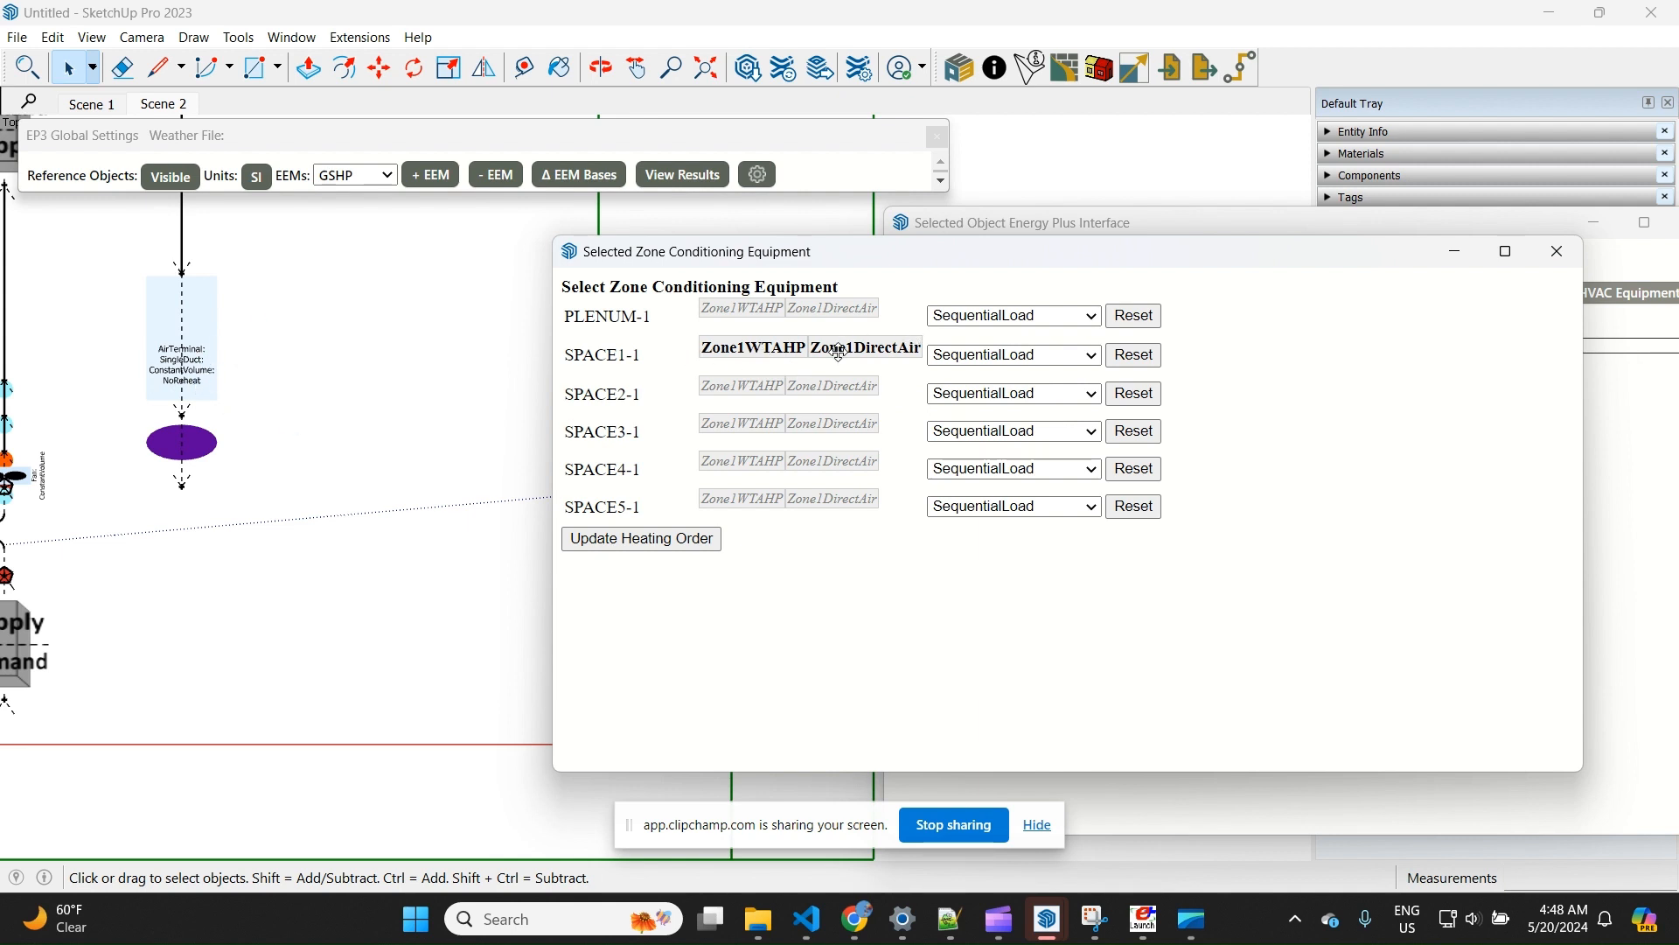
click(1574, 252)
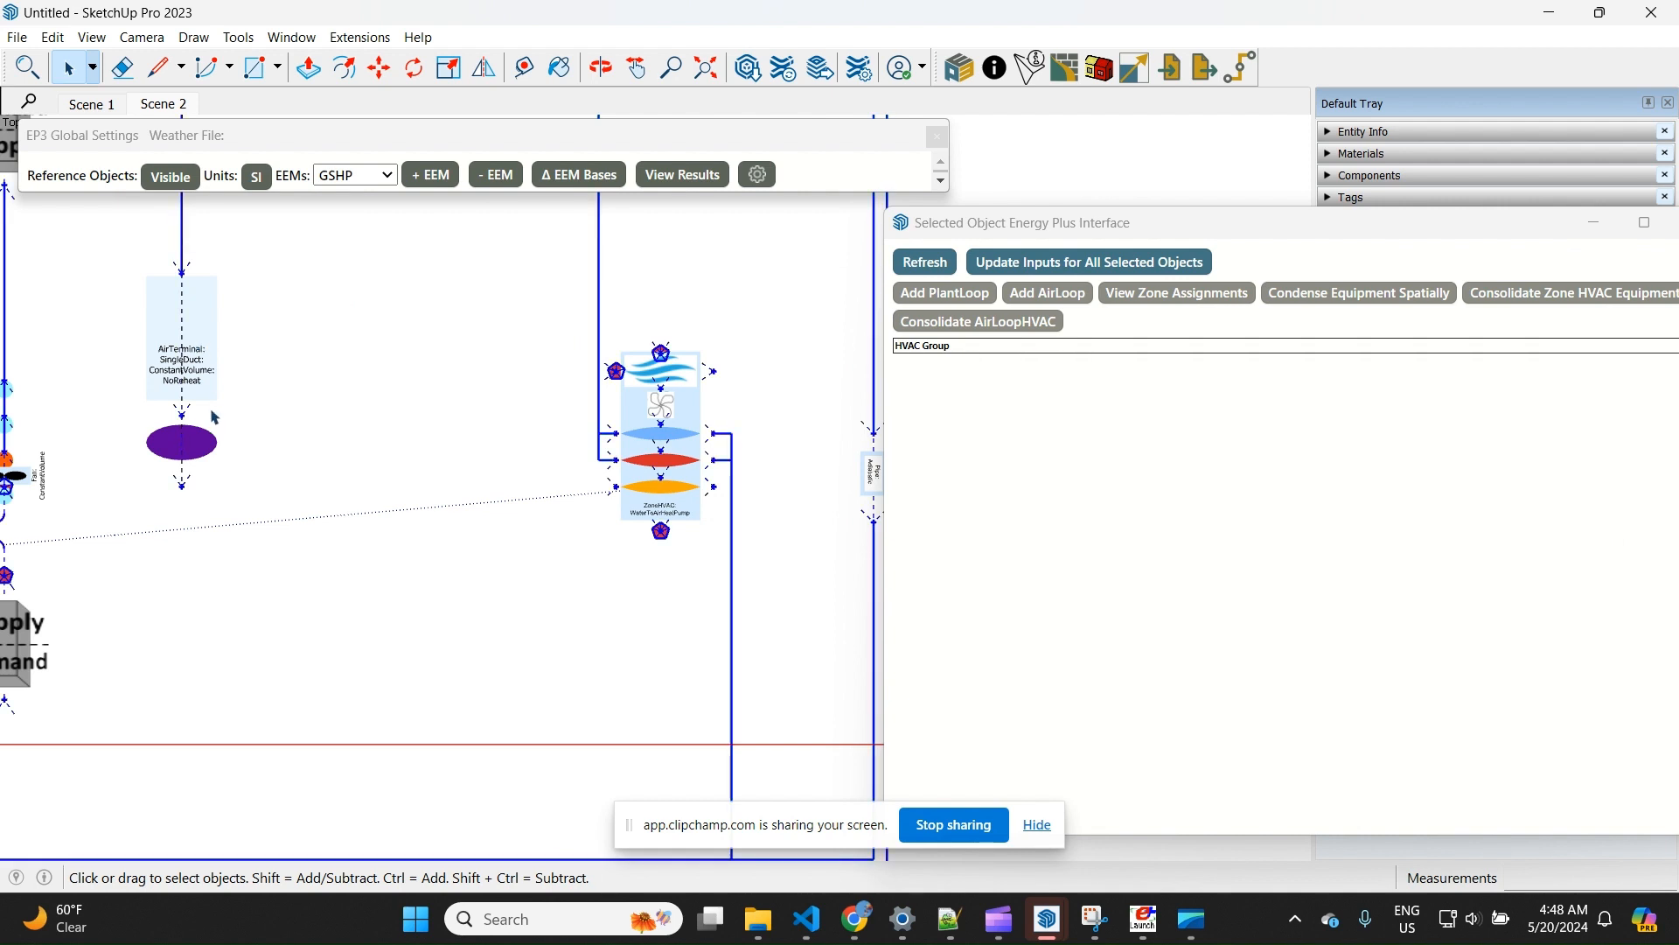
Rename the constant-volume air terminal by replacing the Zone1 prefix of its name with DOAS
click(204, 396)
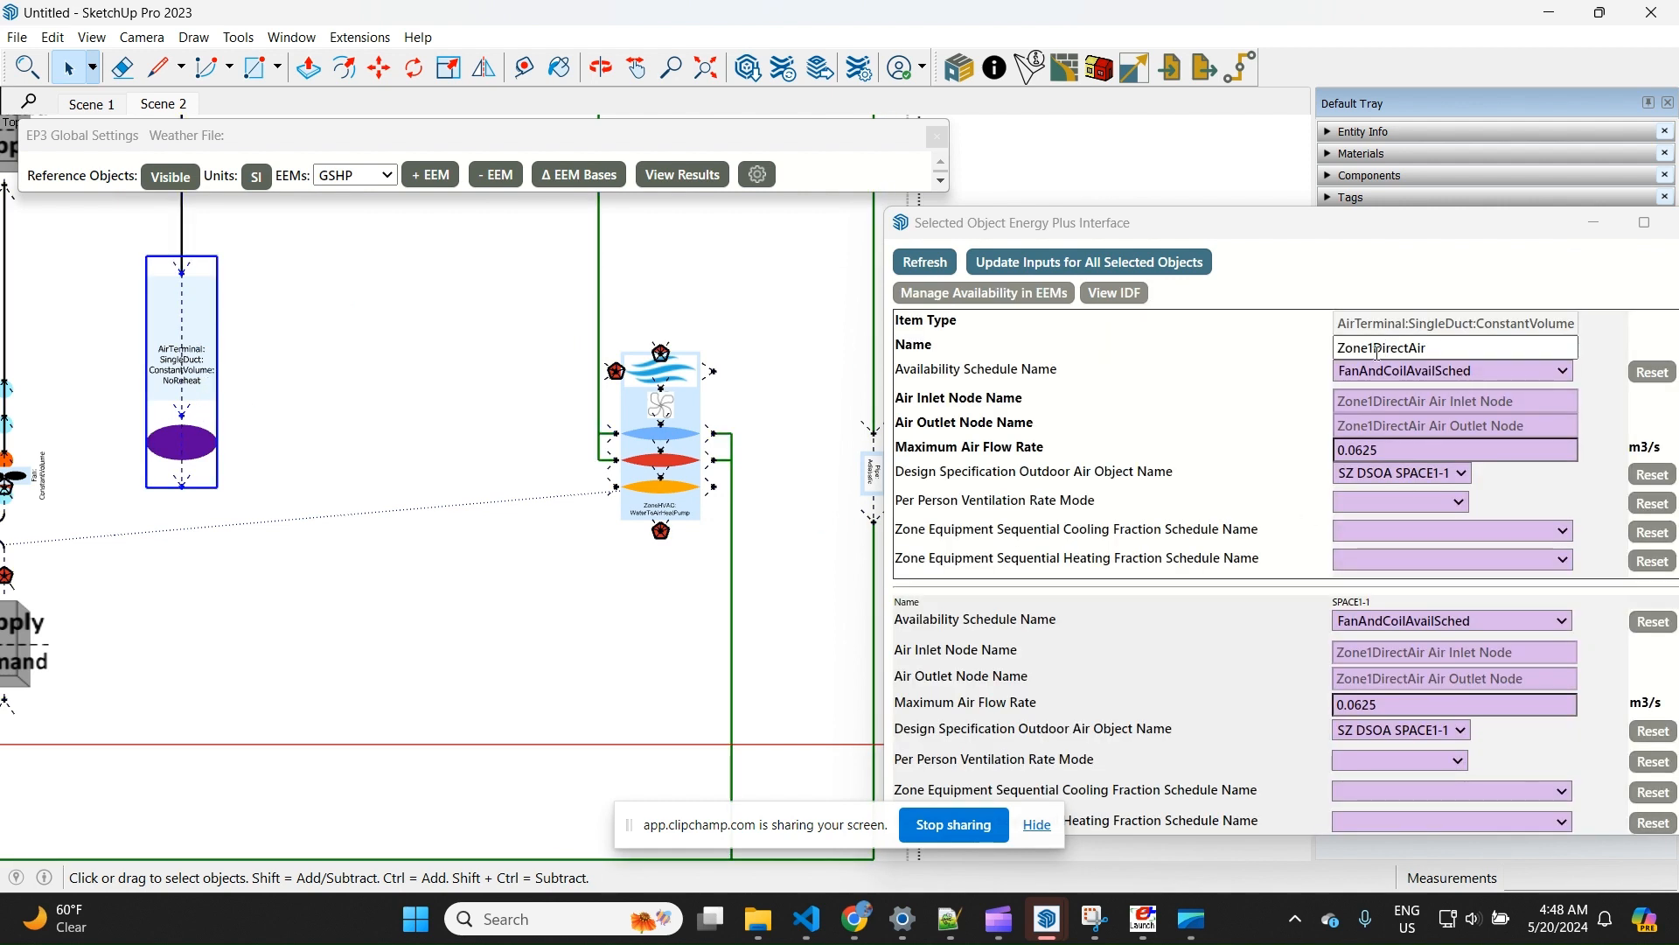
click(1381, 349)
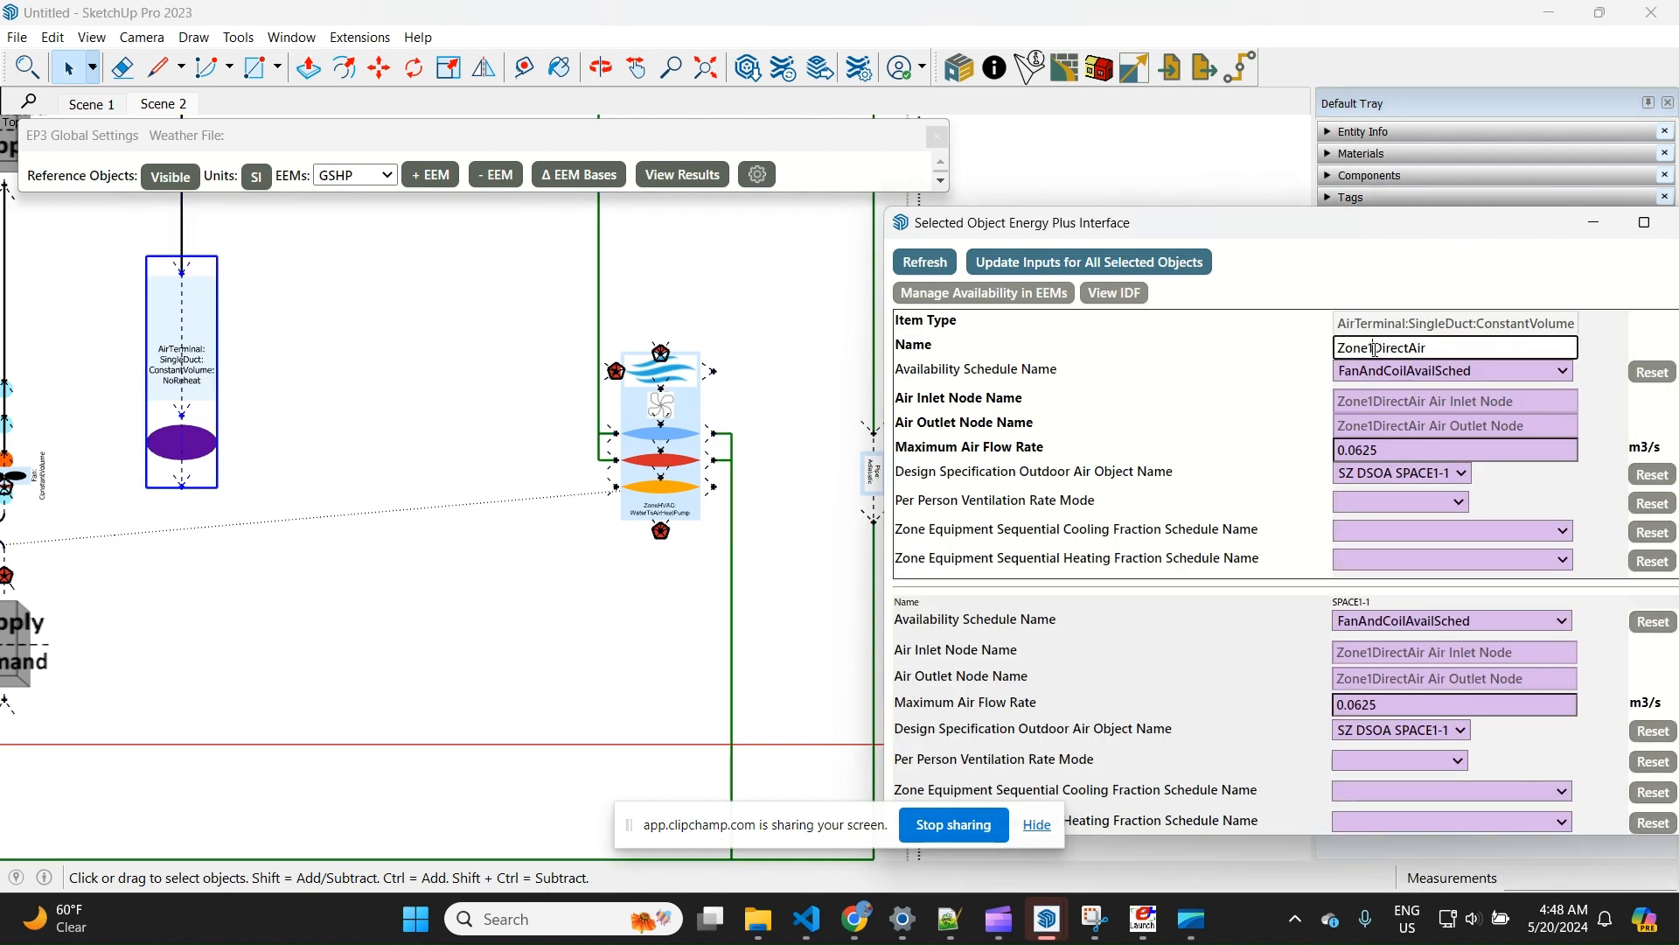
key(shift+Home)
text(DOAS)
Rename the zone's water-to-air heat pump as WTAHP
click(677, 420)
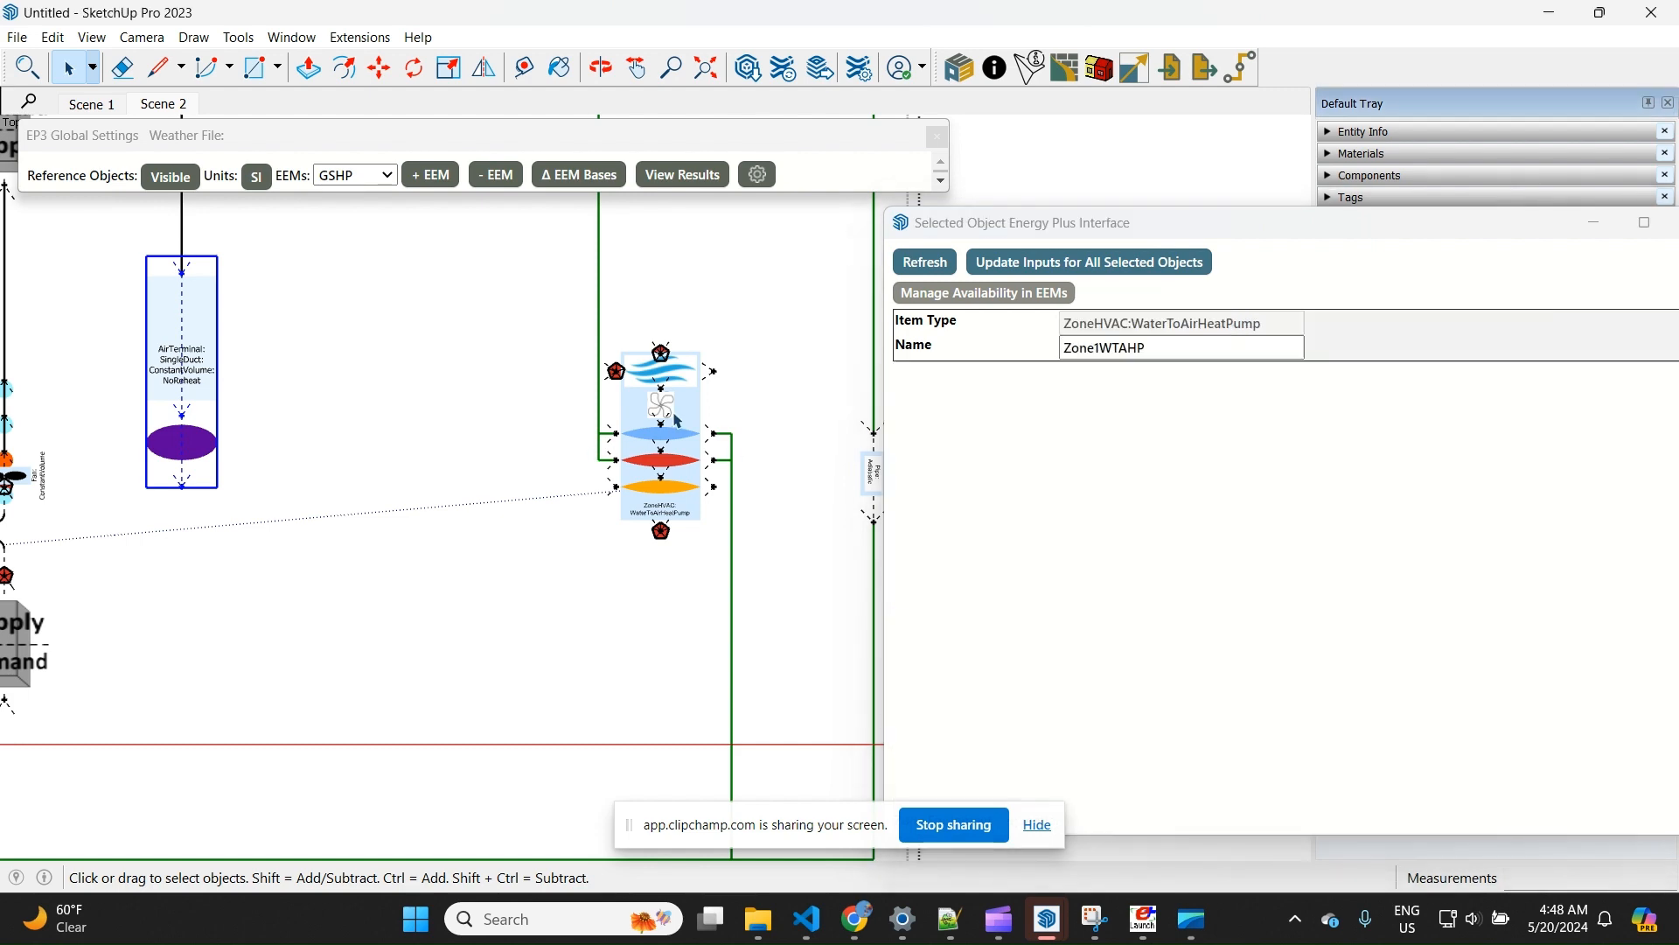
click(1418, 377)
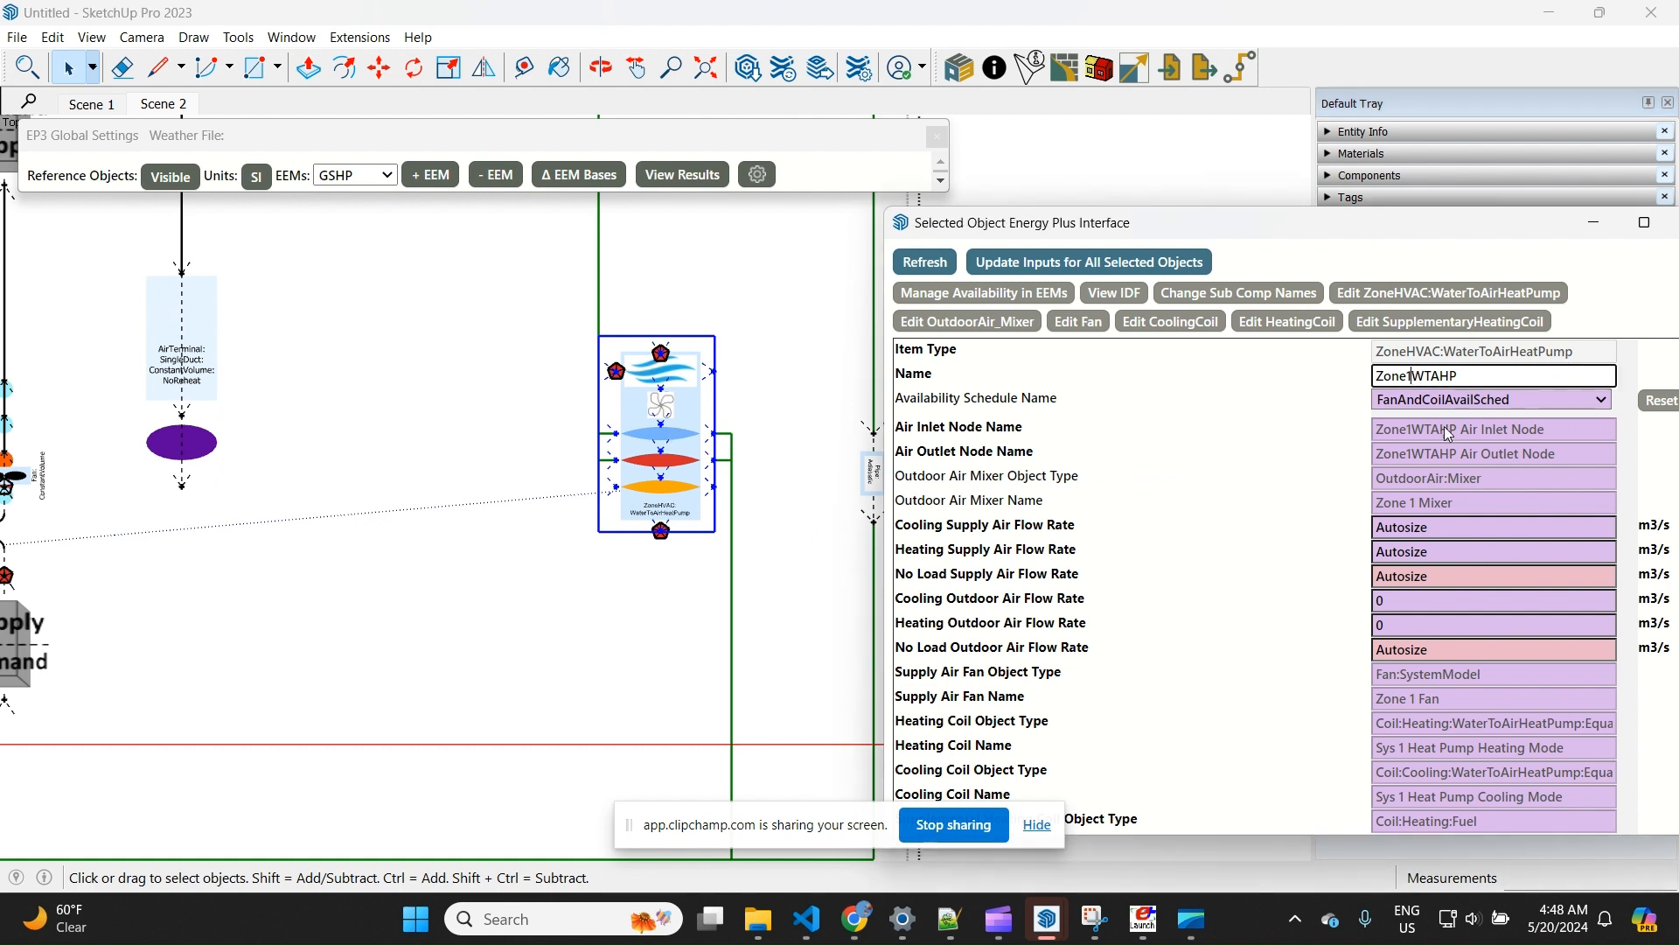
key(shift+Home)
key(BackSpace)
key(Tab)
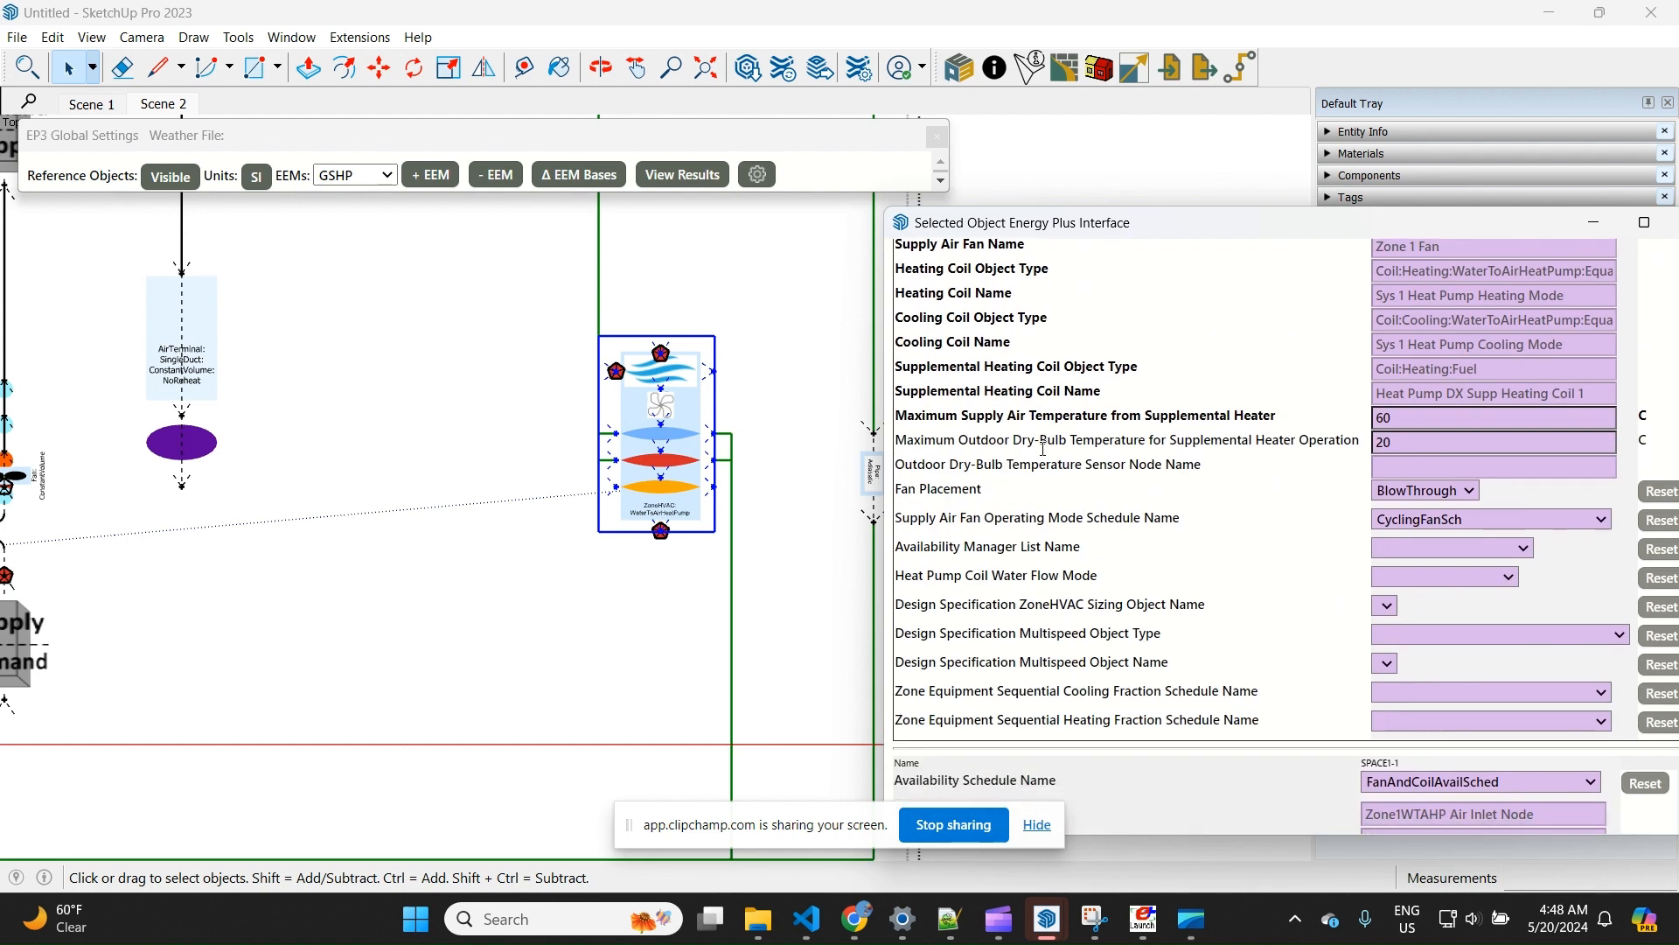
Review the heat pump's subcomponent inputs and change the subcomponent names to follow the unit's new name
scroll(1268, 408, down, 3)
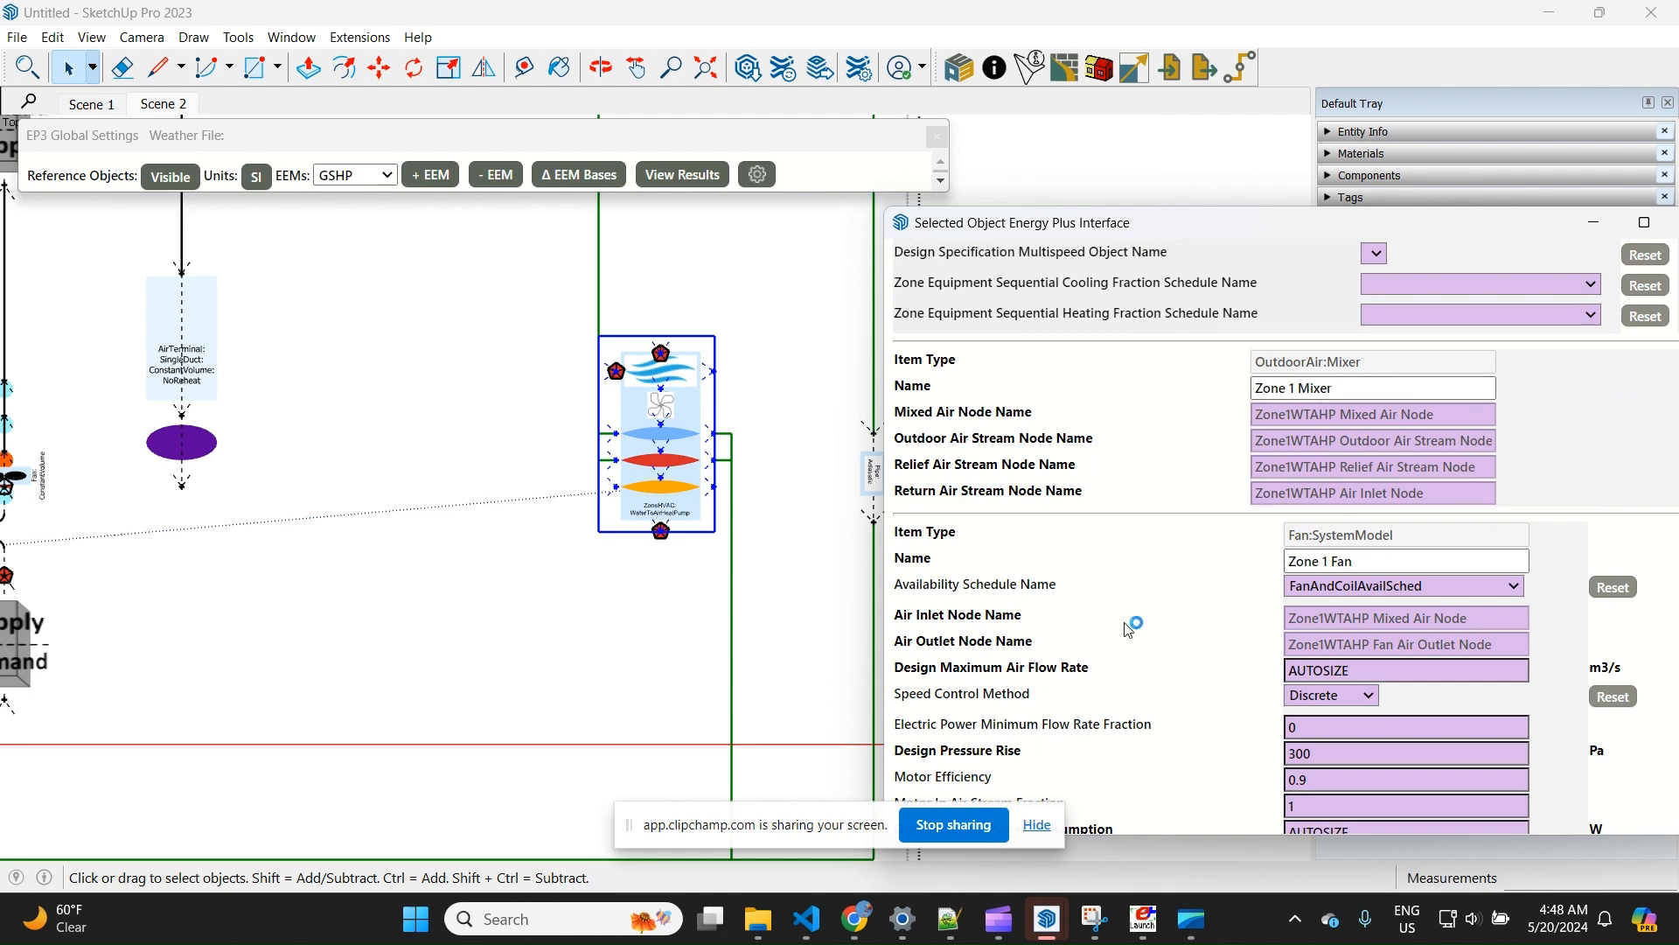
scroll(1135, 626, down, 5)
scroll(1151, 625, up, 5)
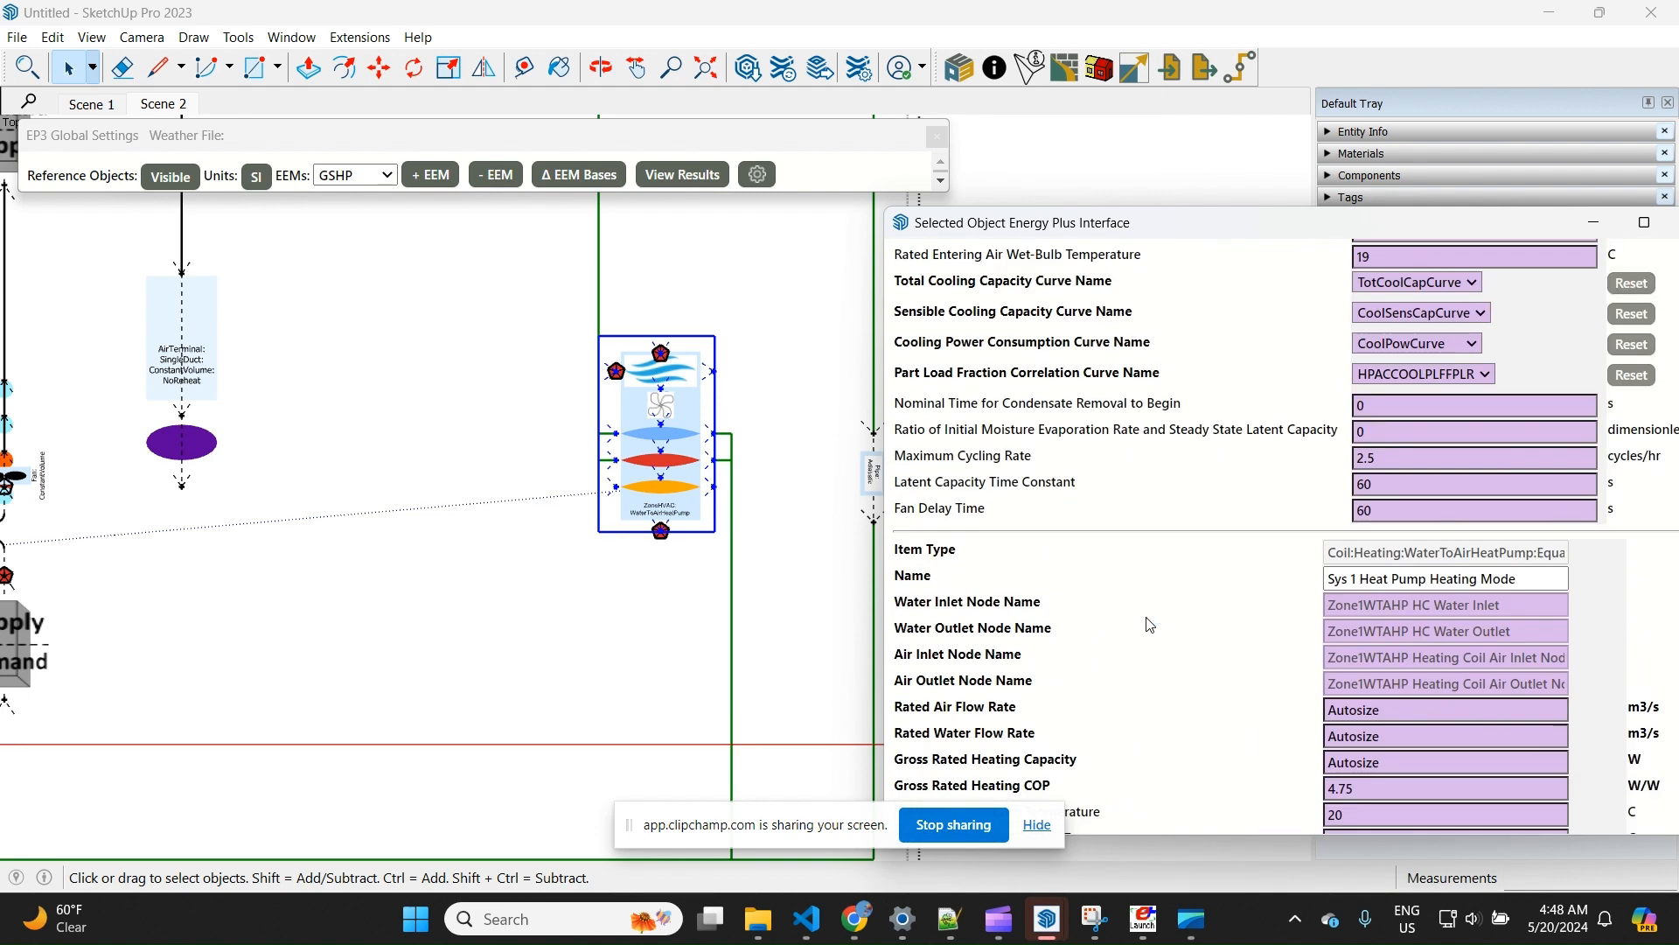
scroll(1179, 644, down, 5)
scroll(1180, 643, up, 15)
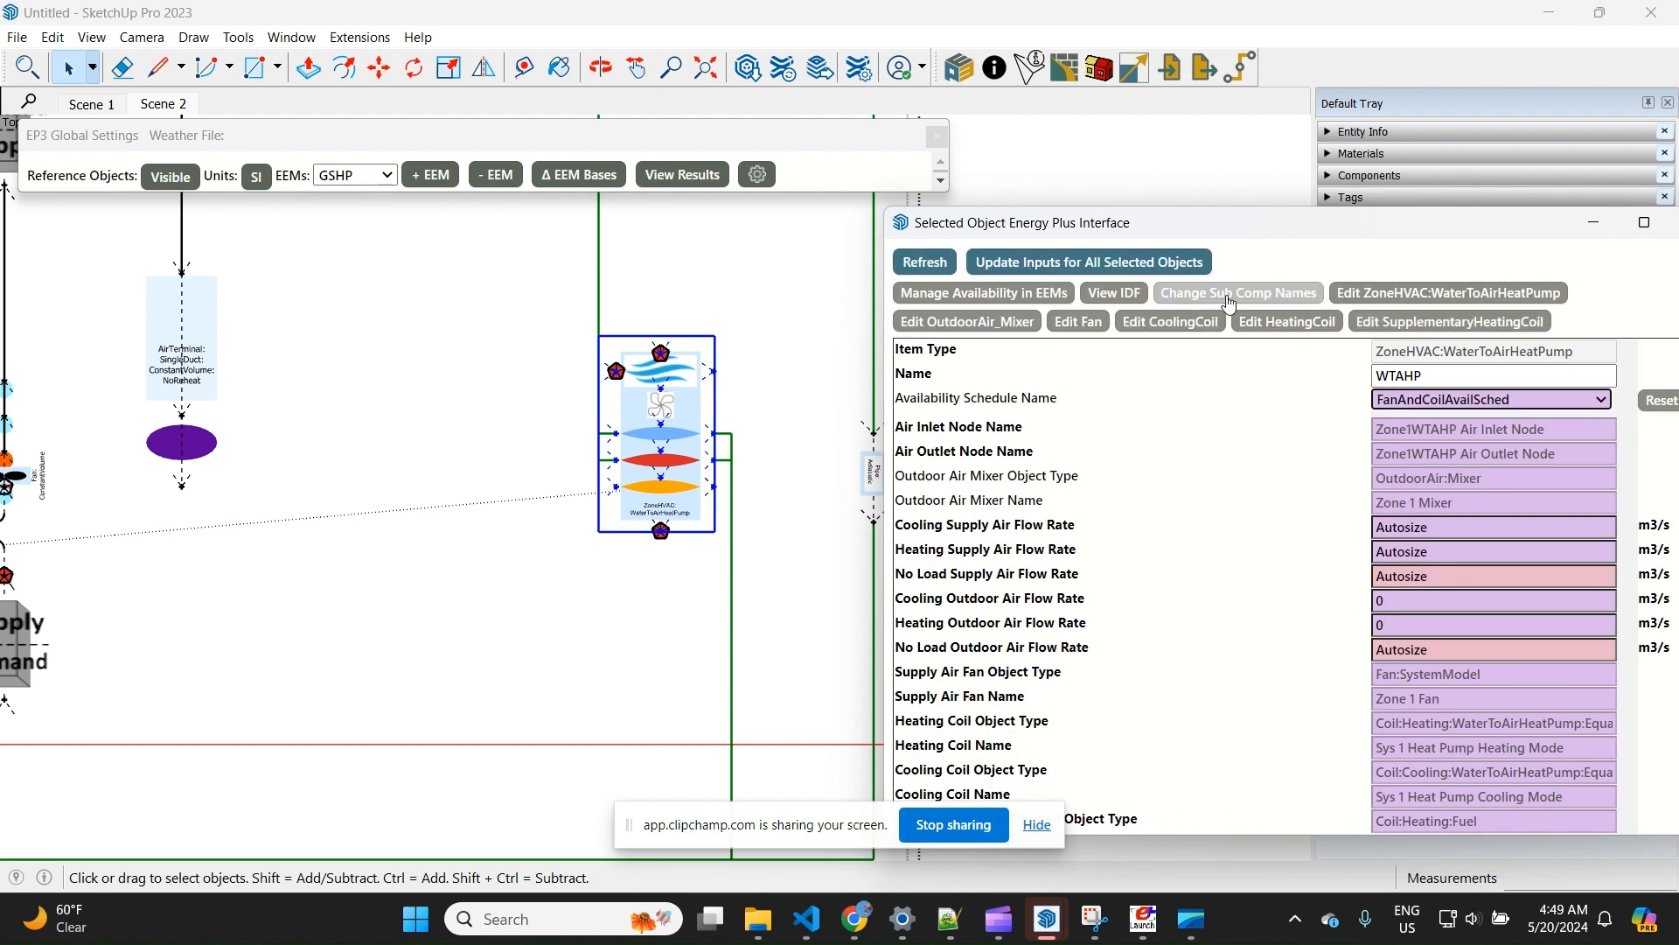
click(1247, 305)
click(789, 400)
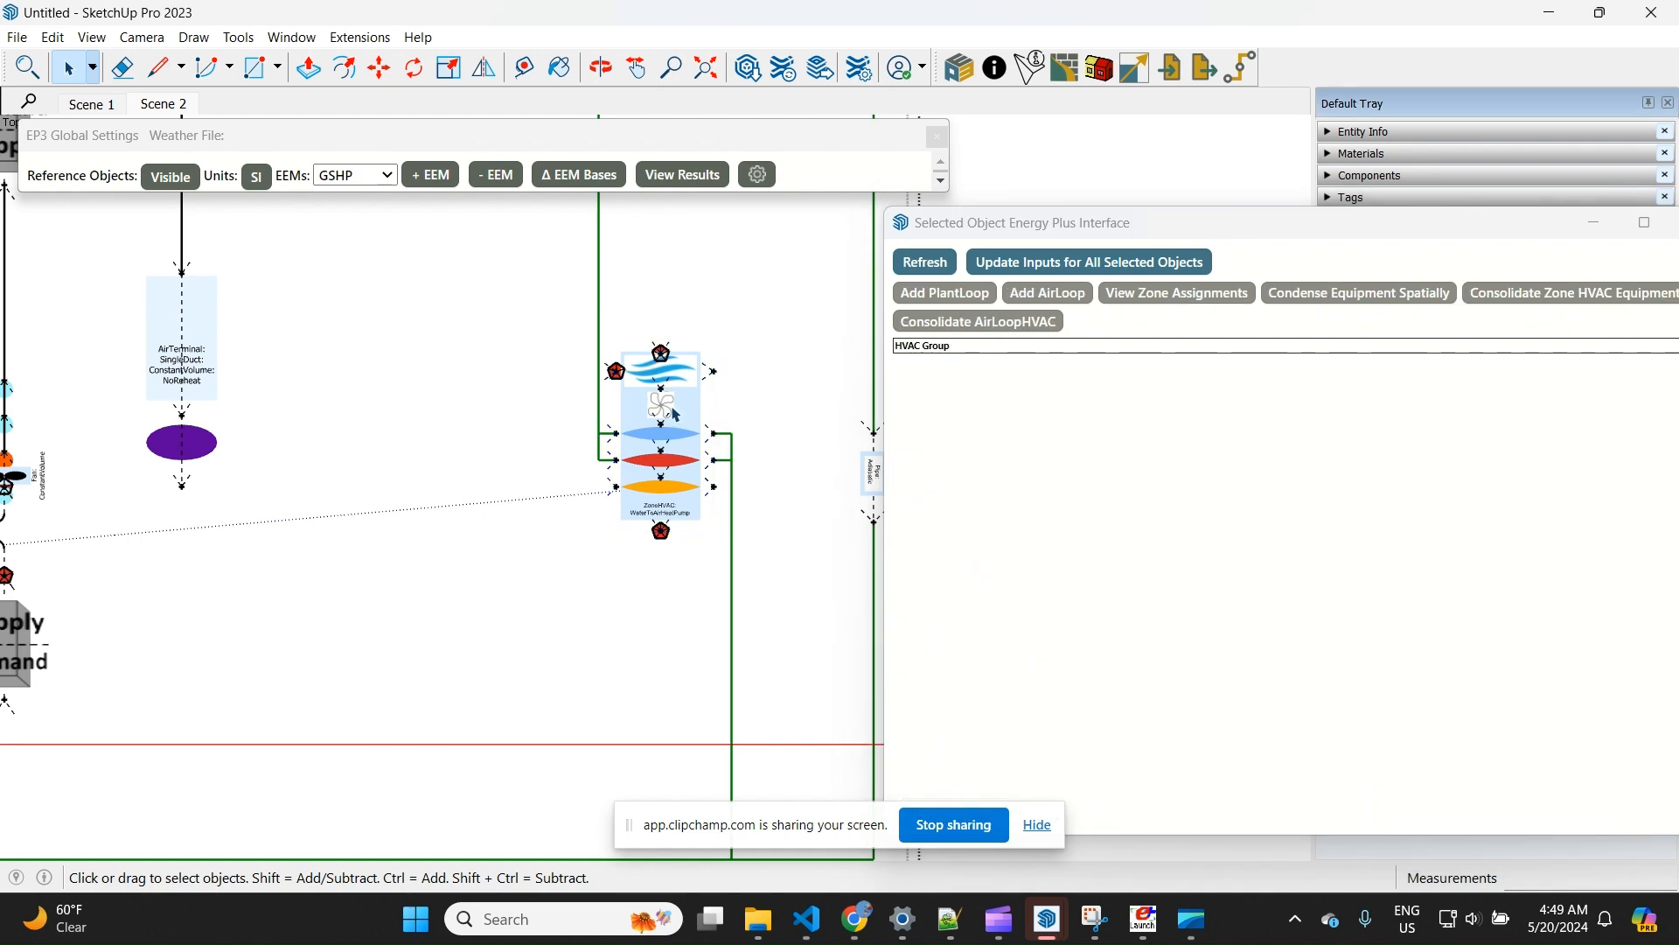
Reselect the water-to-air heat pump and check the names of its outdoor air mixer, fan and cooling coil
click(672, 408)
scroll(1242, 449, down, 15)
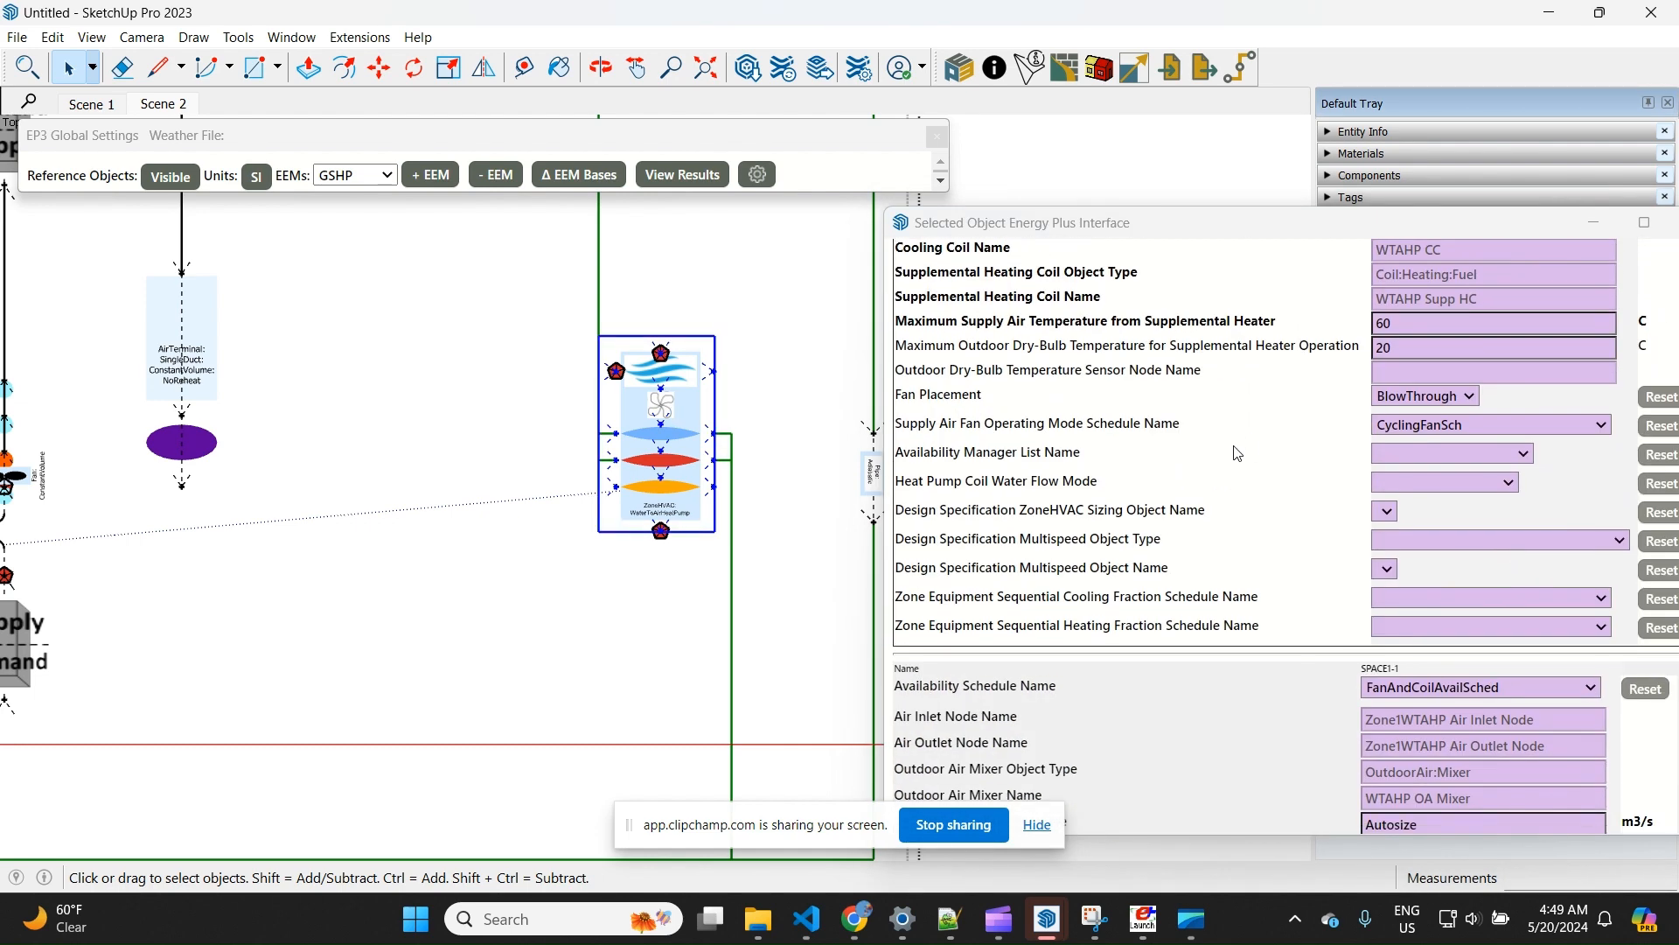
scroll(1229, 456, down, 1)
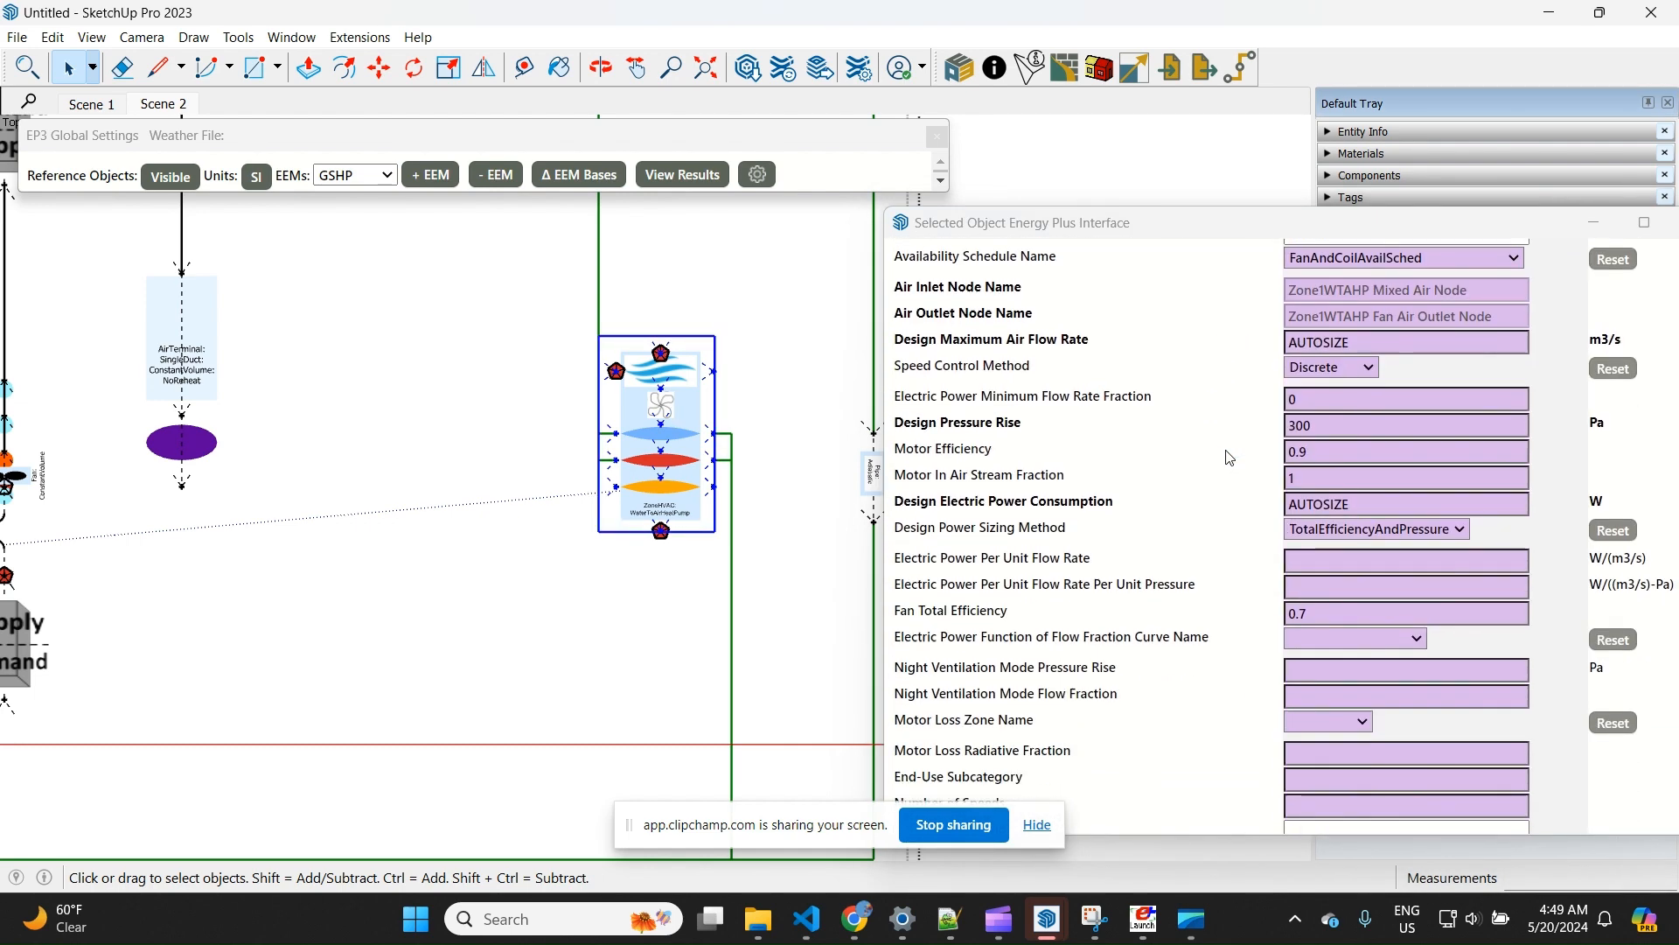
scroll(1229, 453, up, 3)
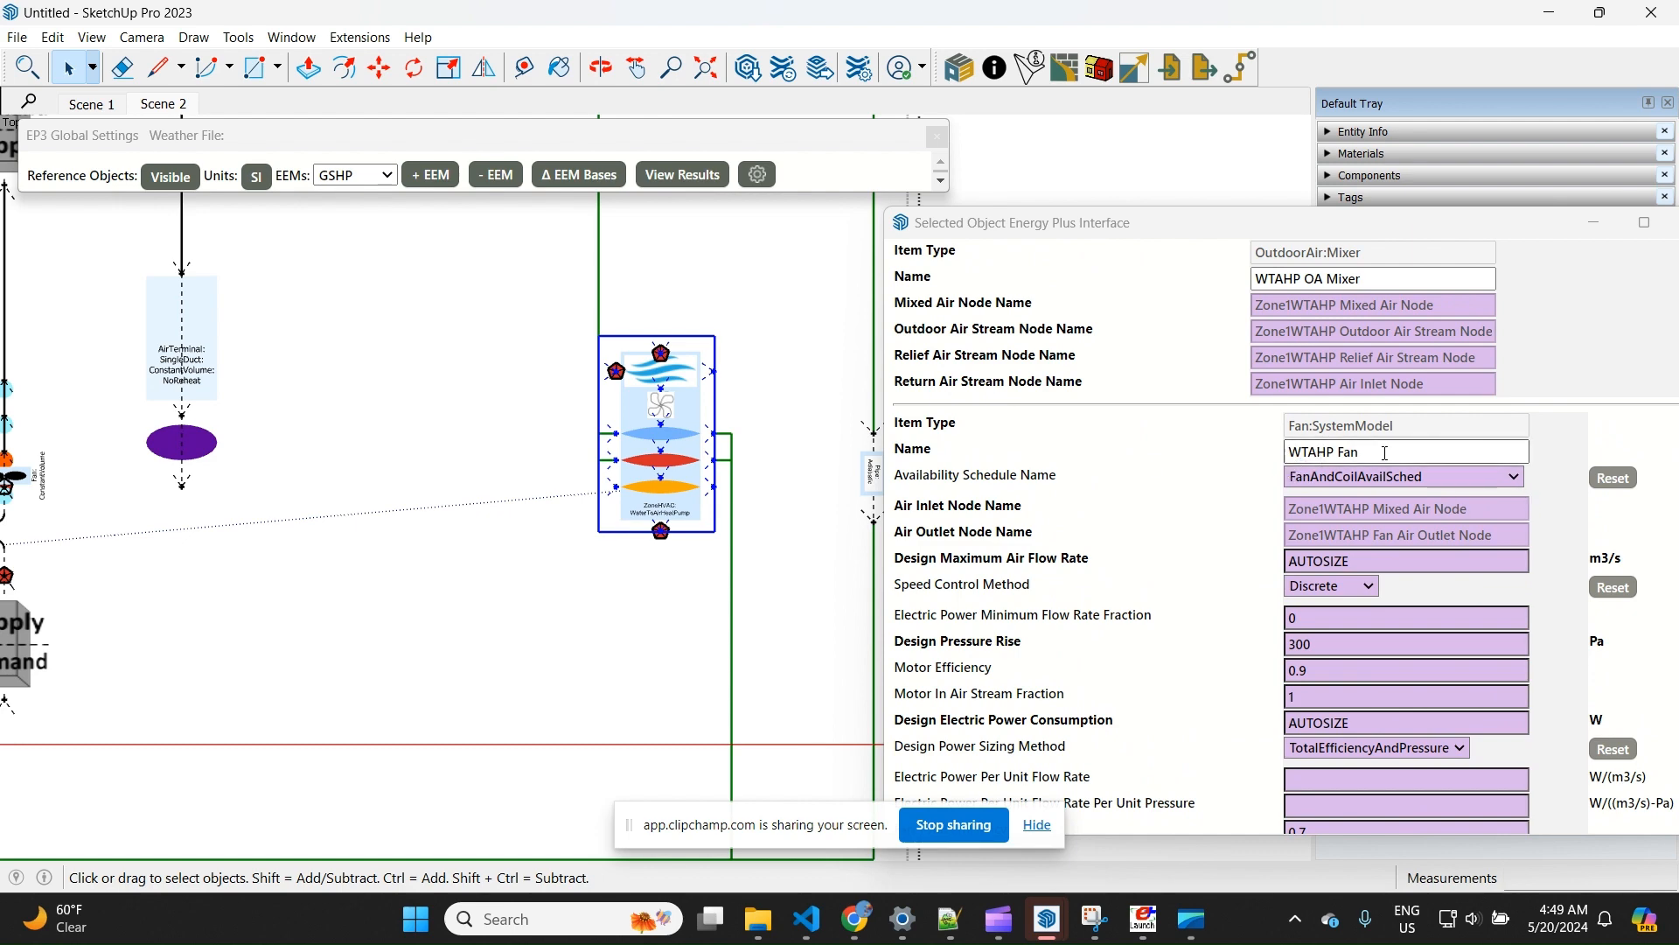
scroll(1128, 603, down, 6)
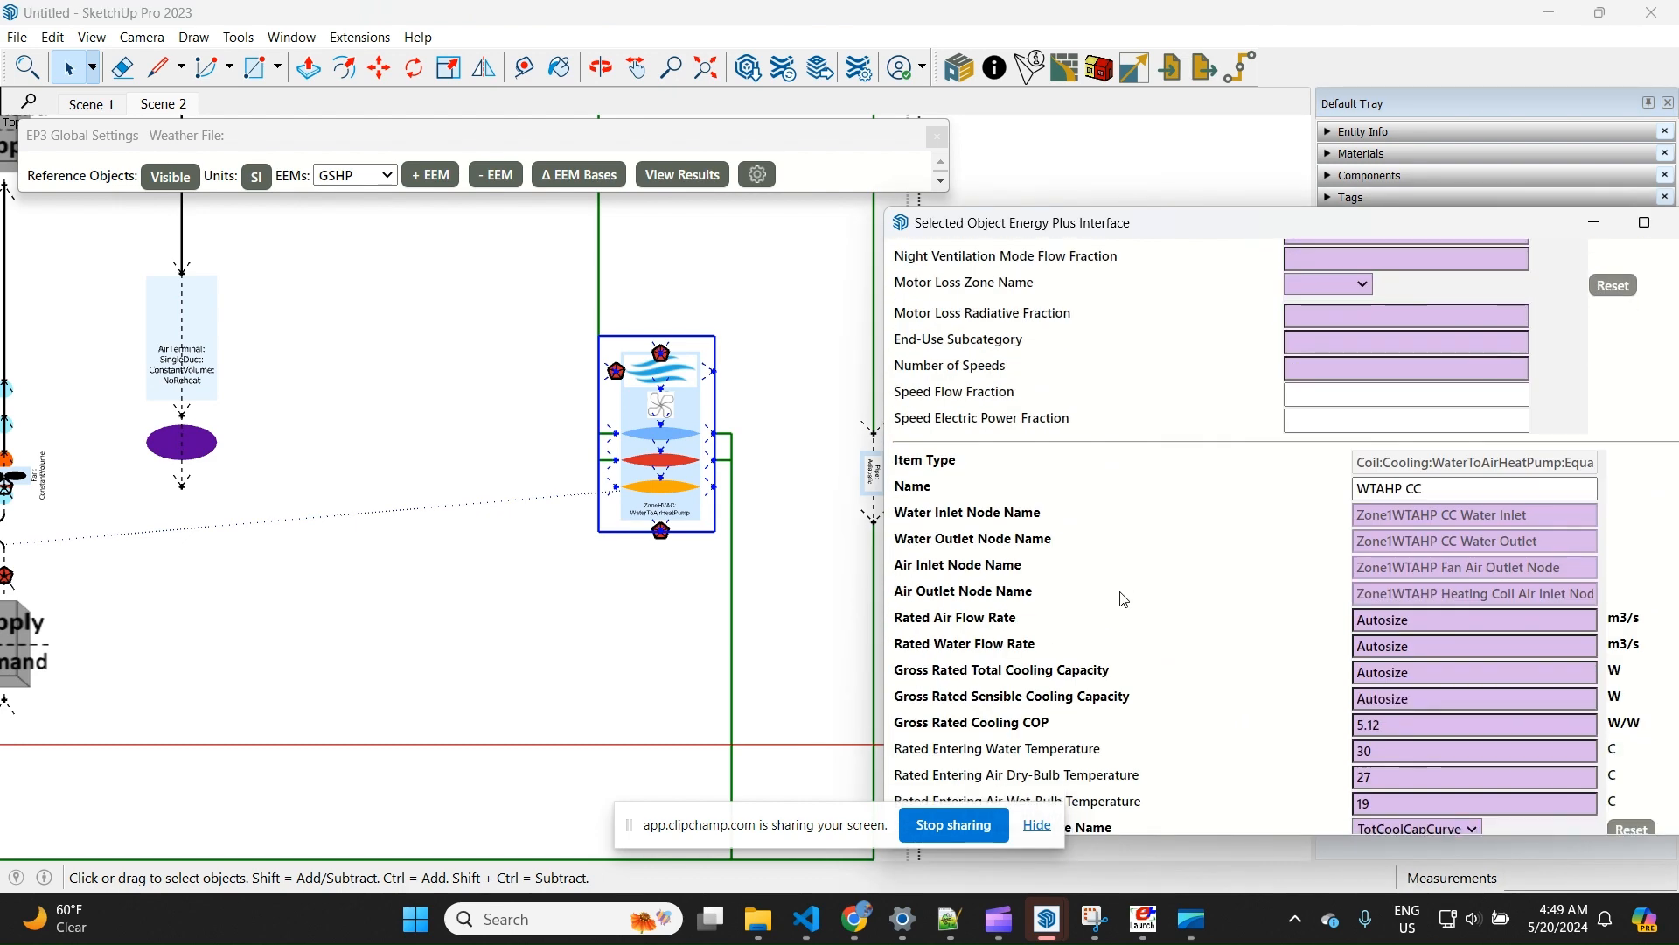
Check the names of the heat pump's cooling coil, heating coil and supplementary heating coil
triple_click(1453, 487)
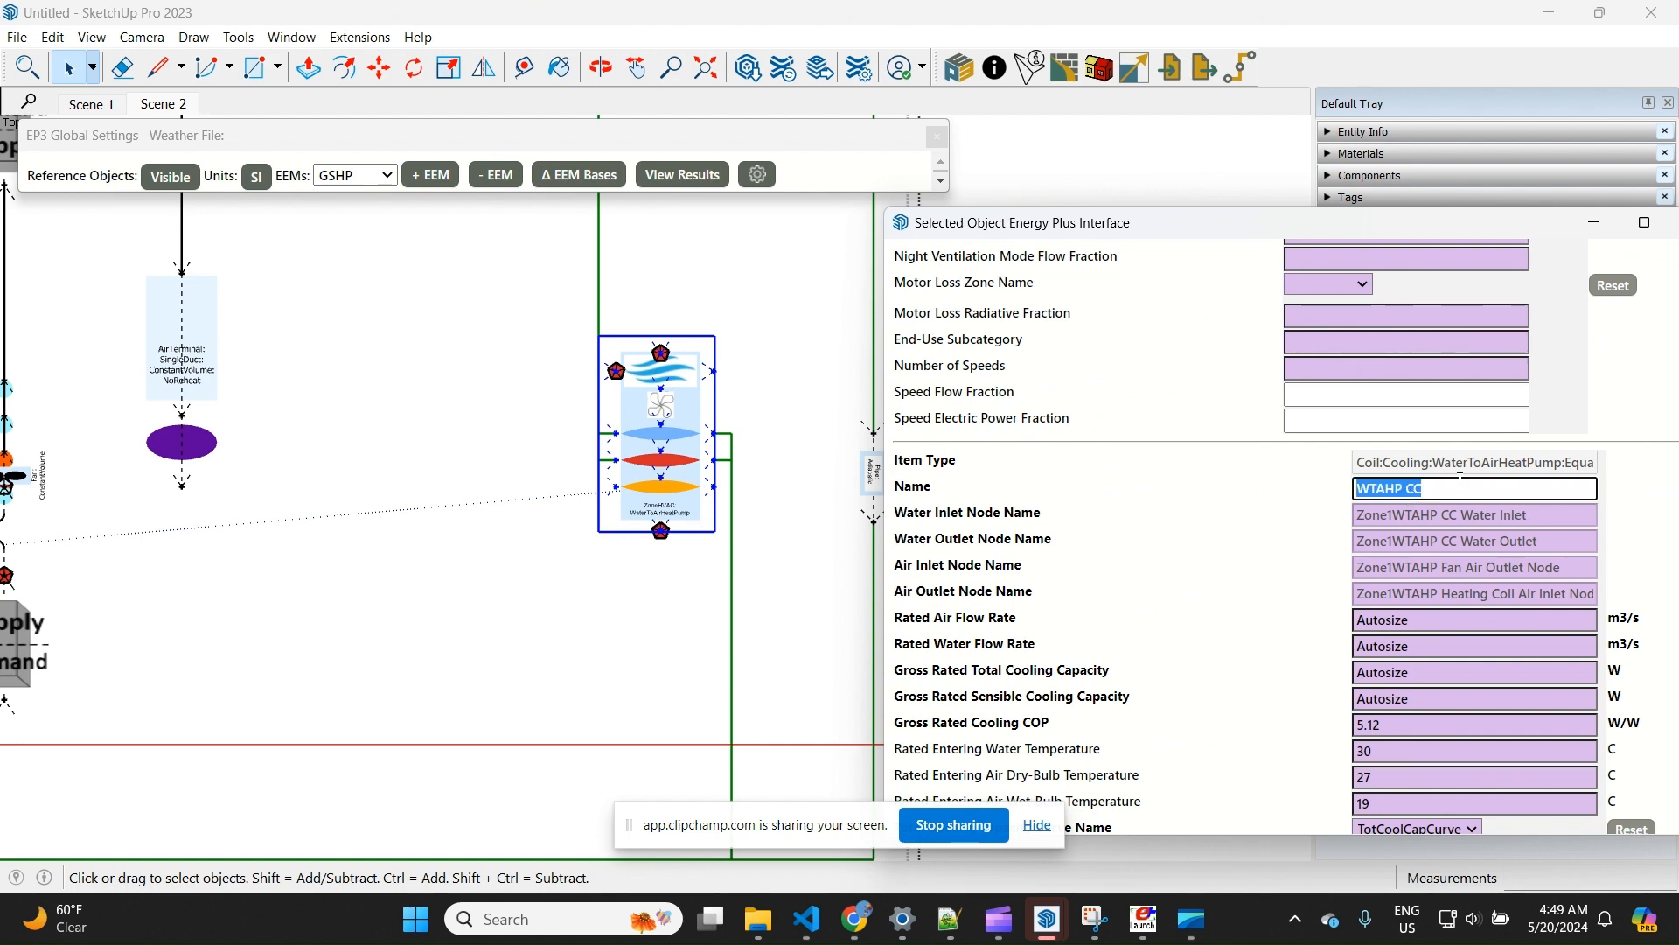
scroll(1242, 524, down, 10)
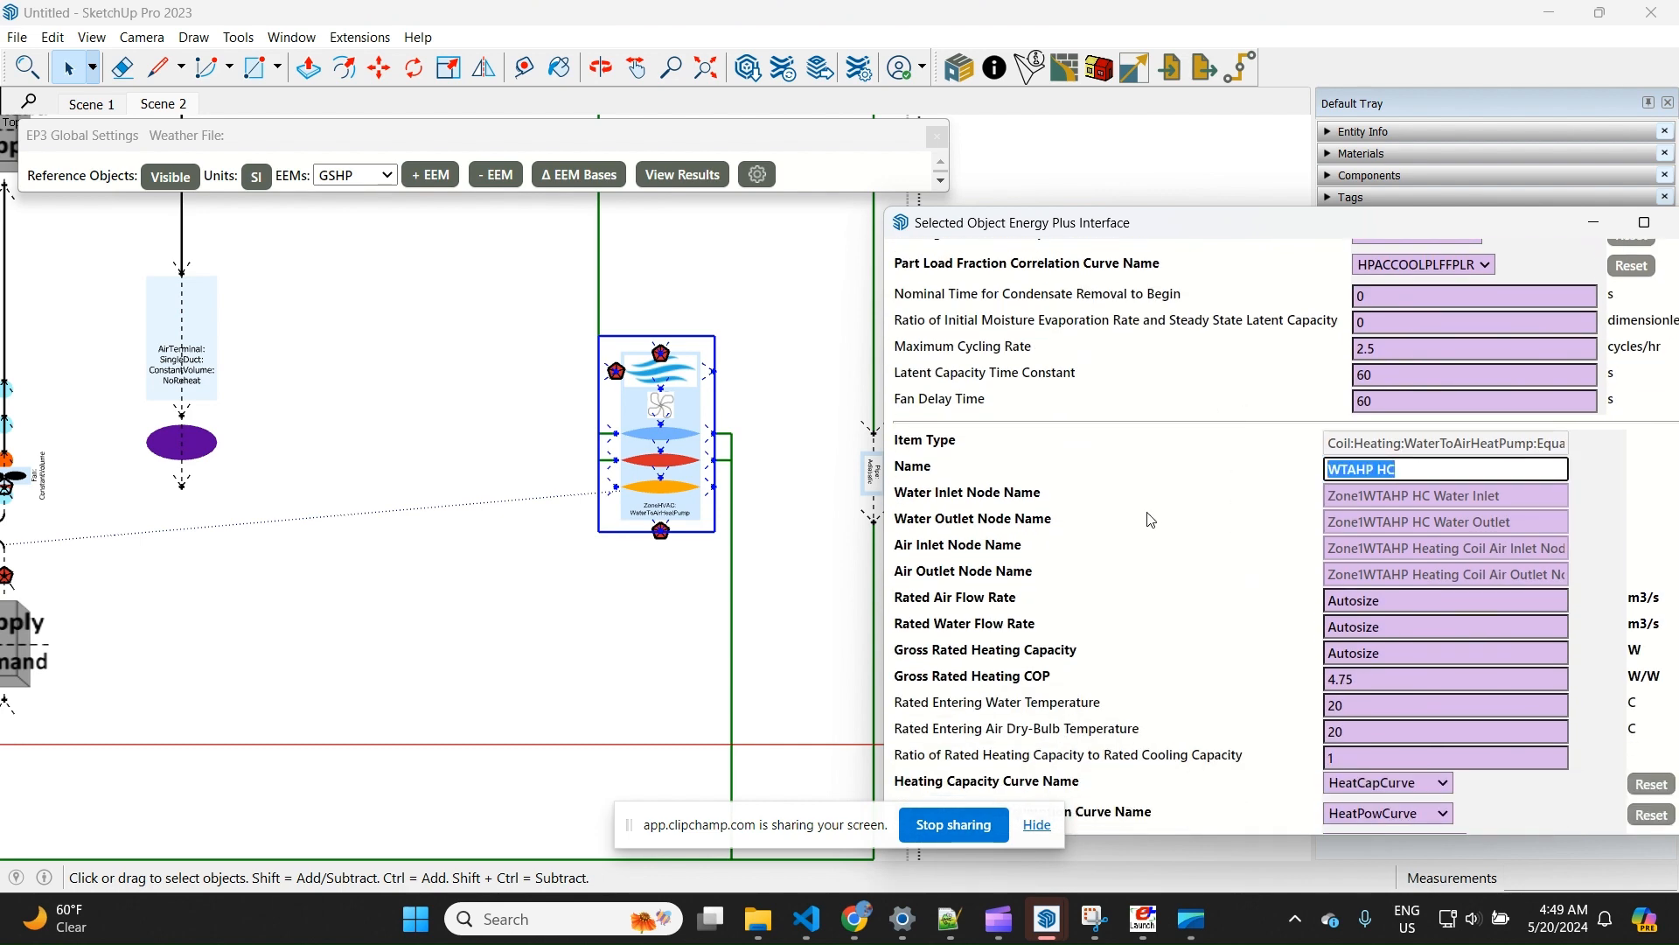
click(1151, 521)
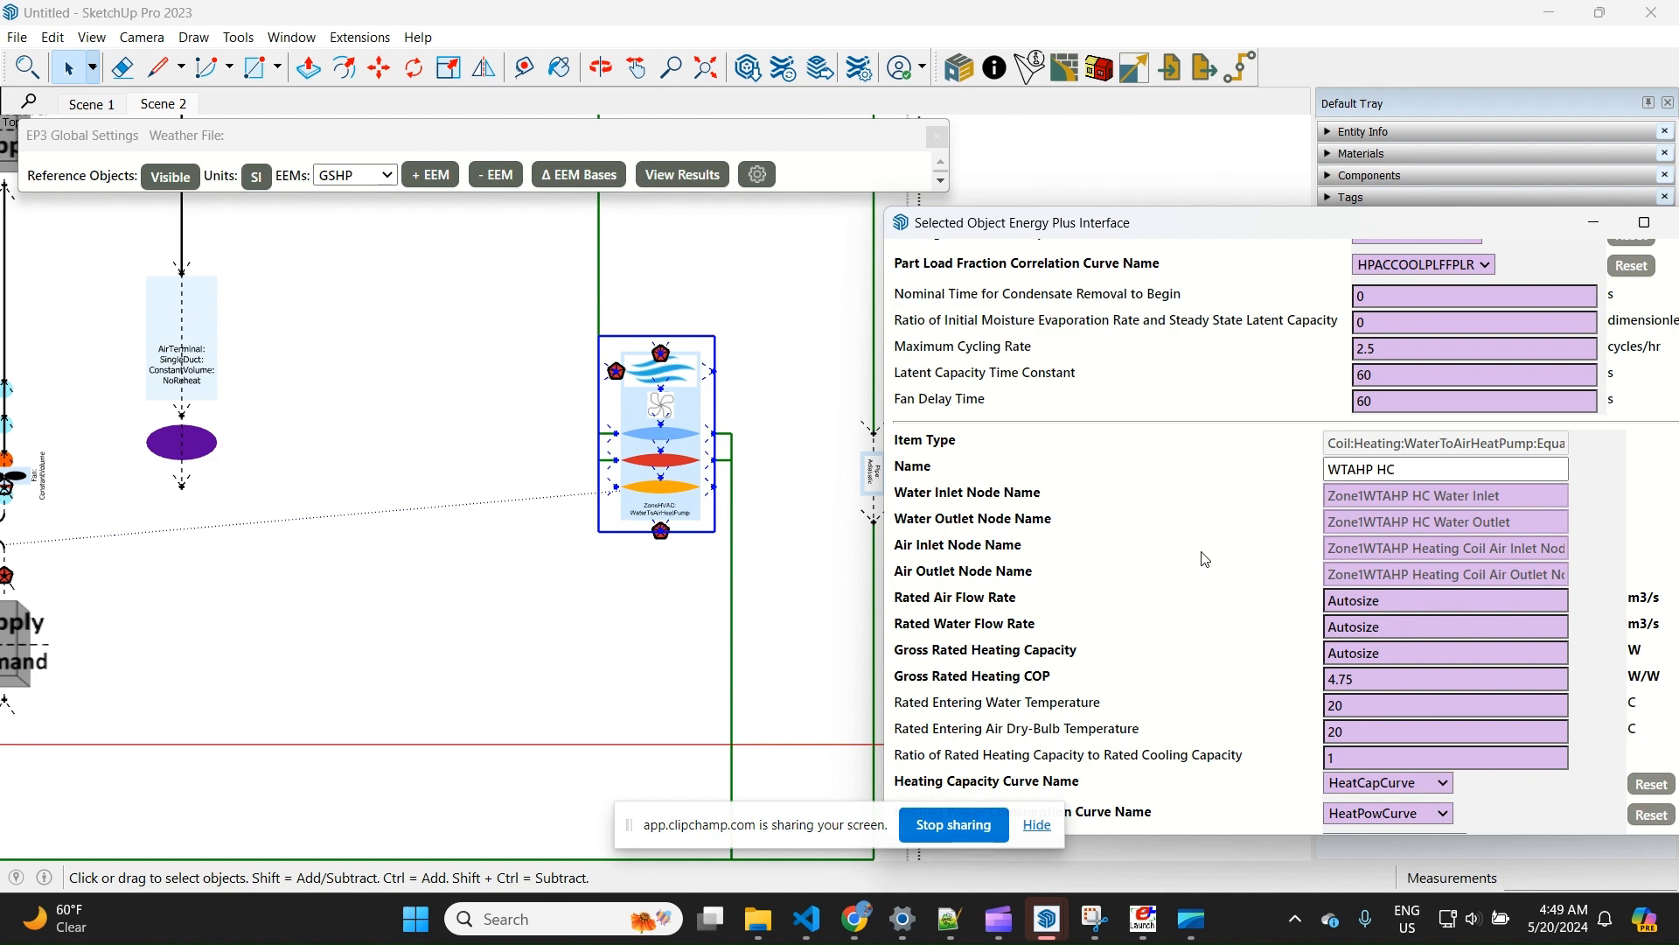
scroll(1207, 557, down, 8)
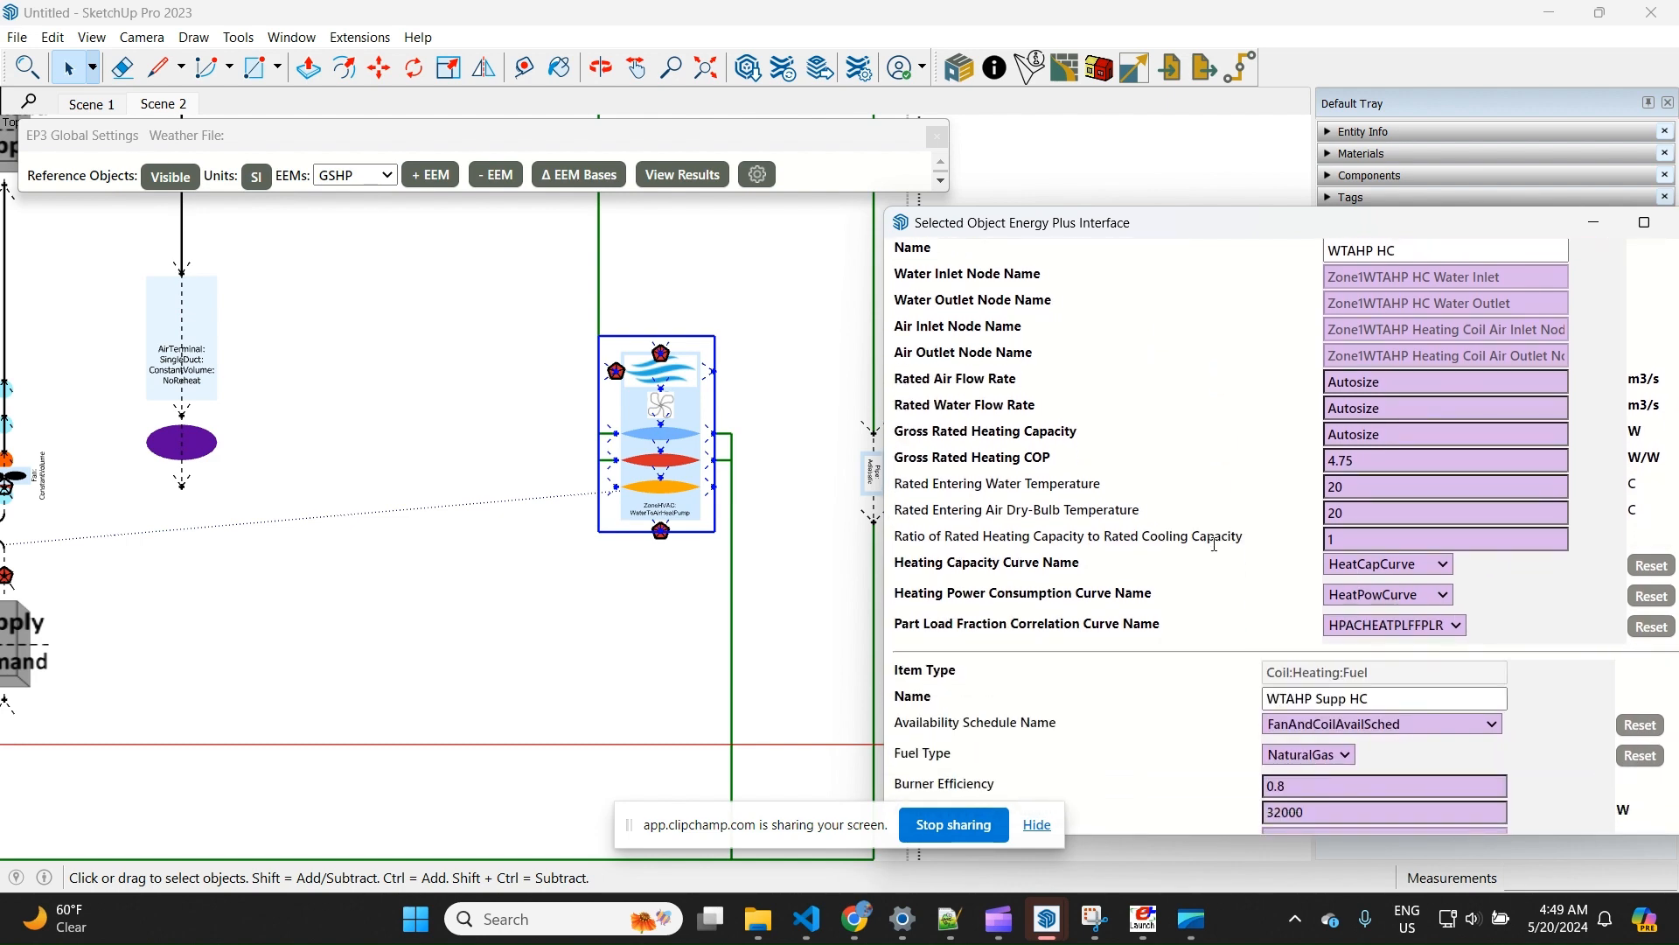
click(792, 549)
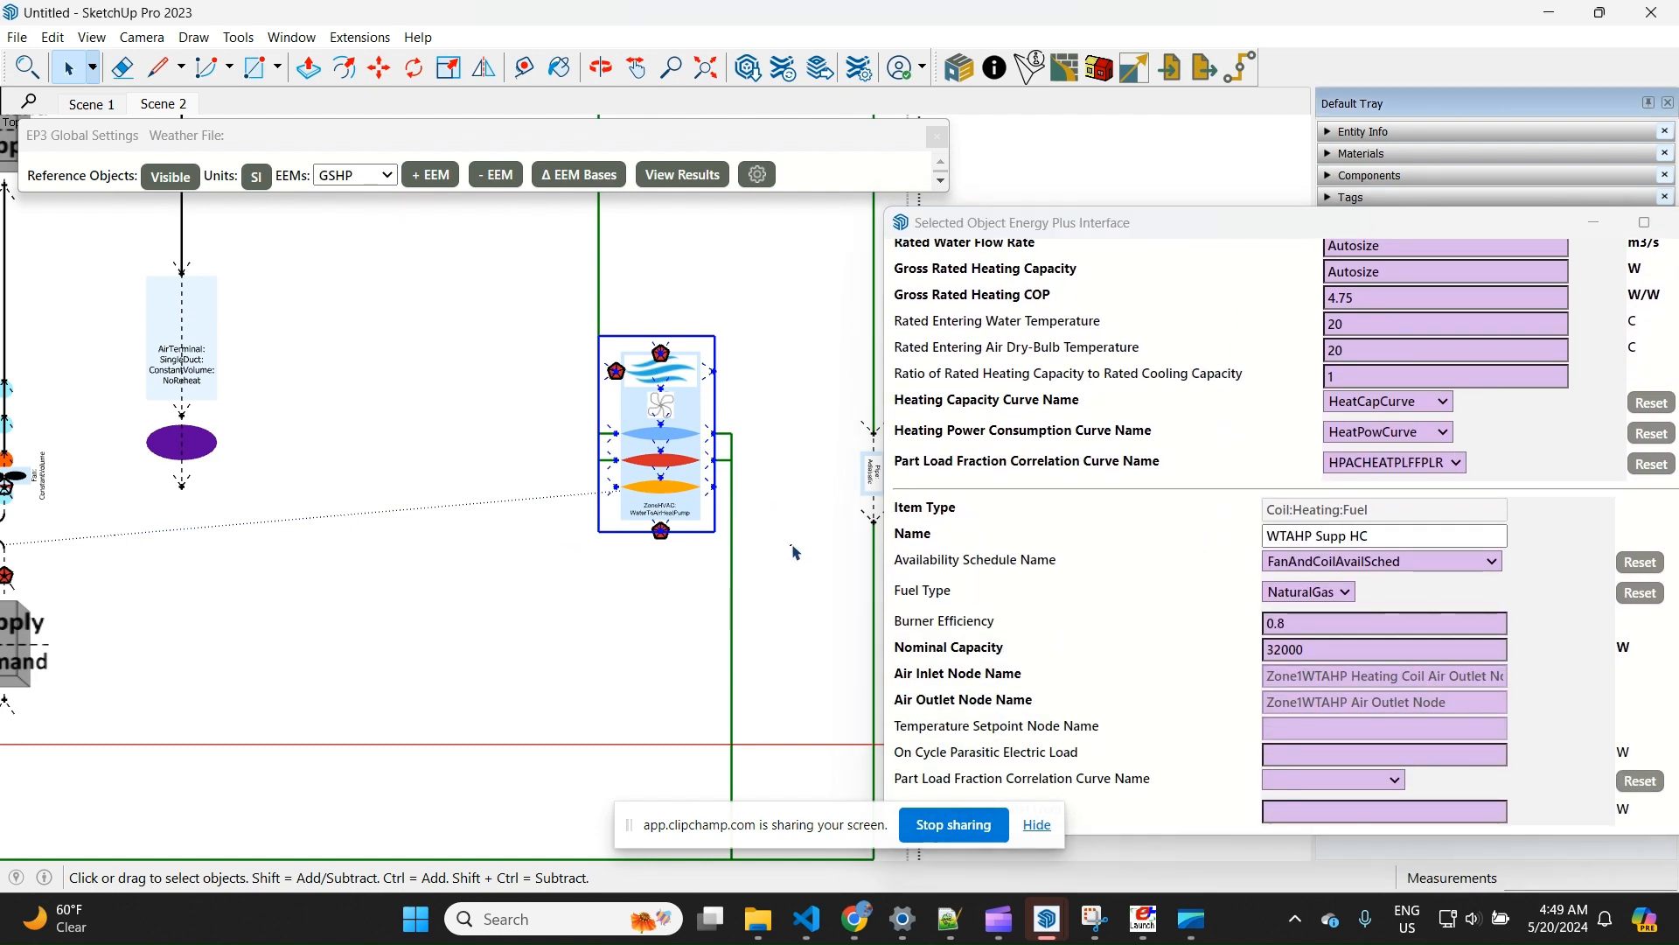
Open the HVAC group's zone assignments and assign WTAHP and DOAS DirectAir to SPACE1-1 and SPACE2-1
scroll(677, 536, down, 3)
scroll(736, 656, down, 1)
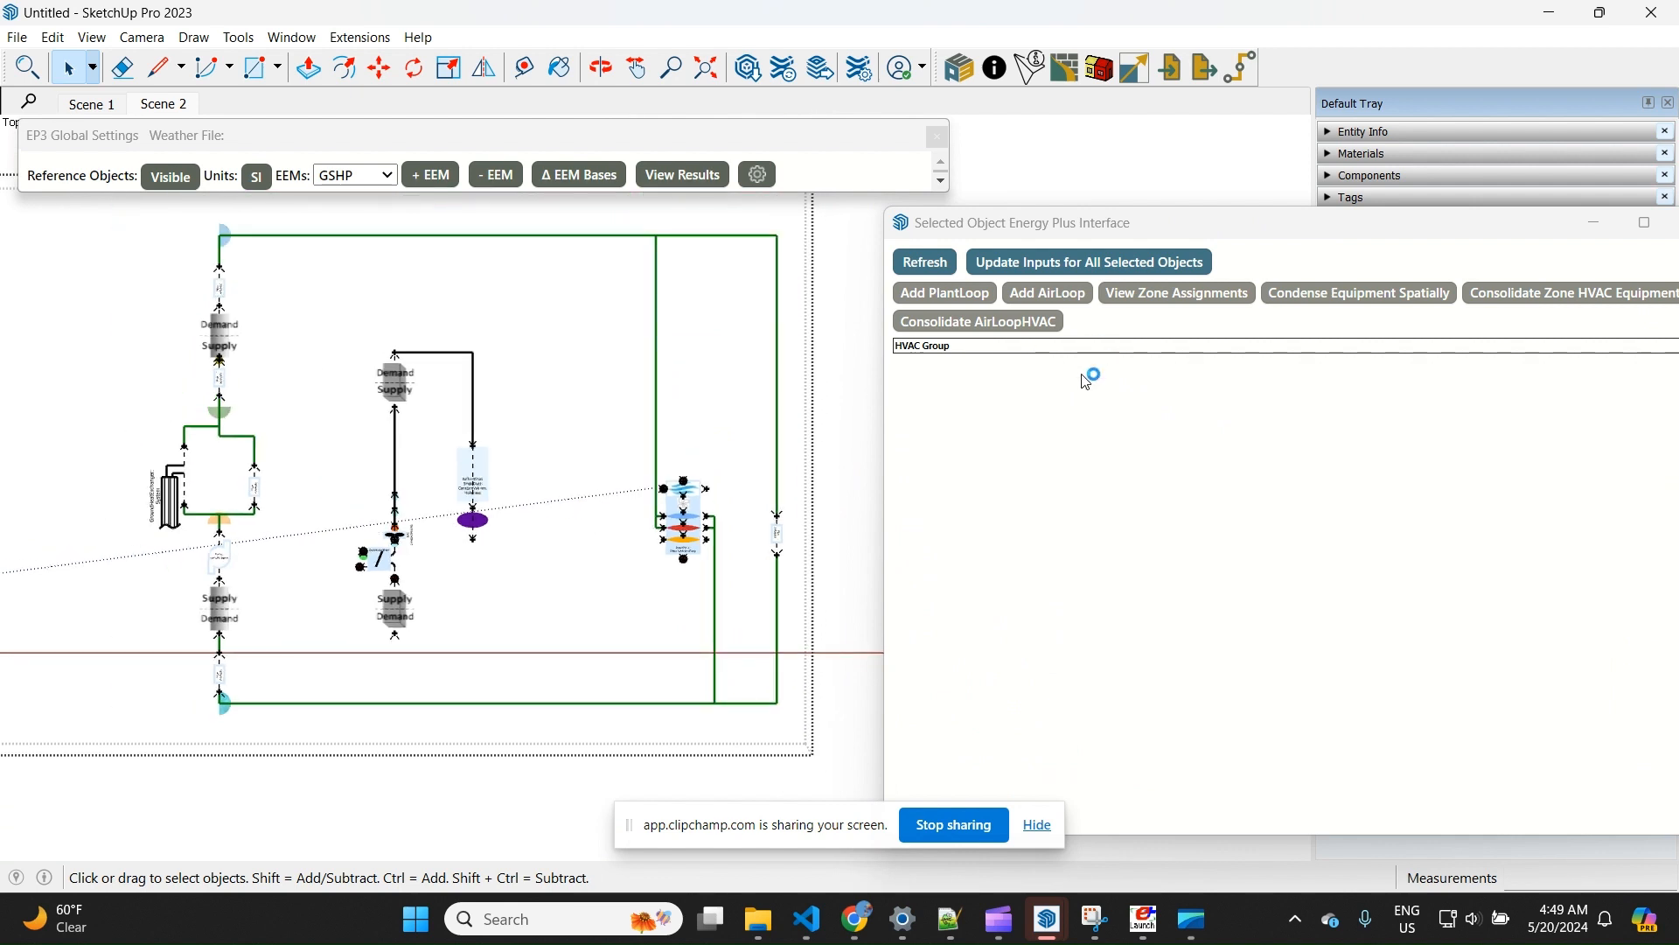
click(1206, 294)
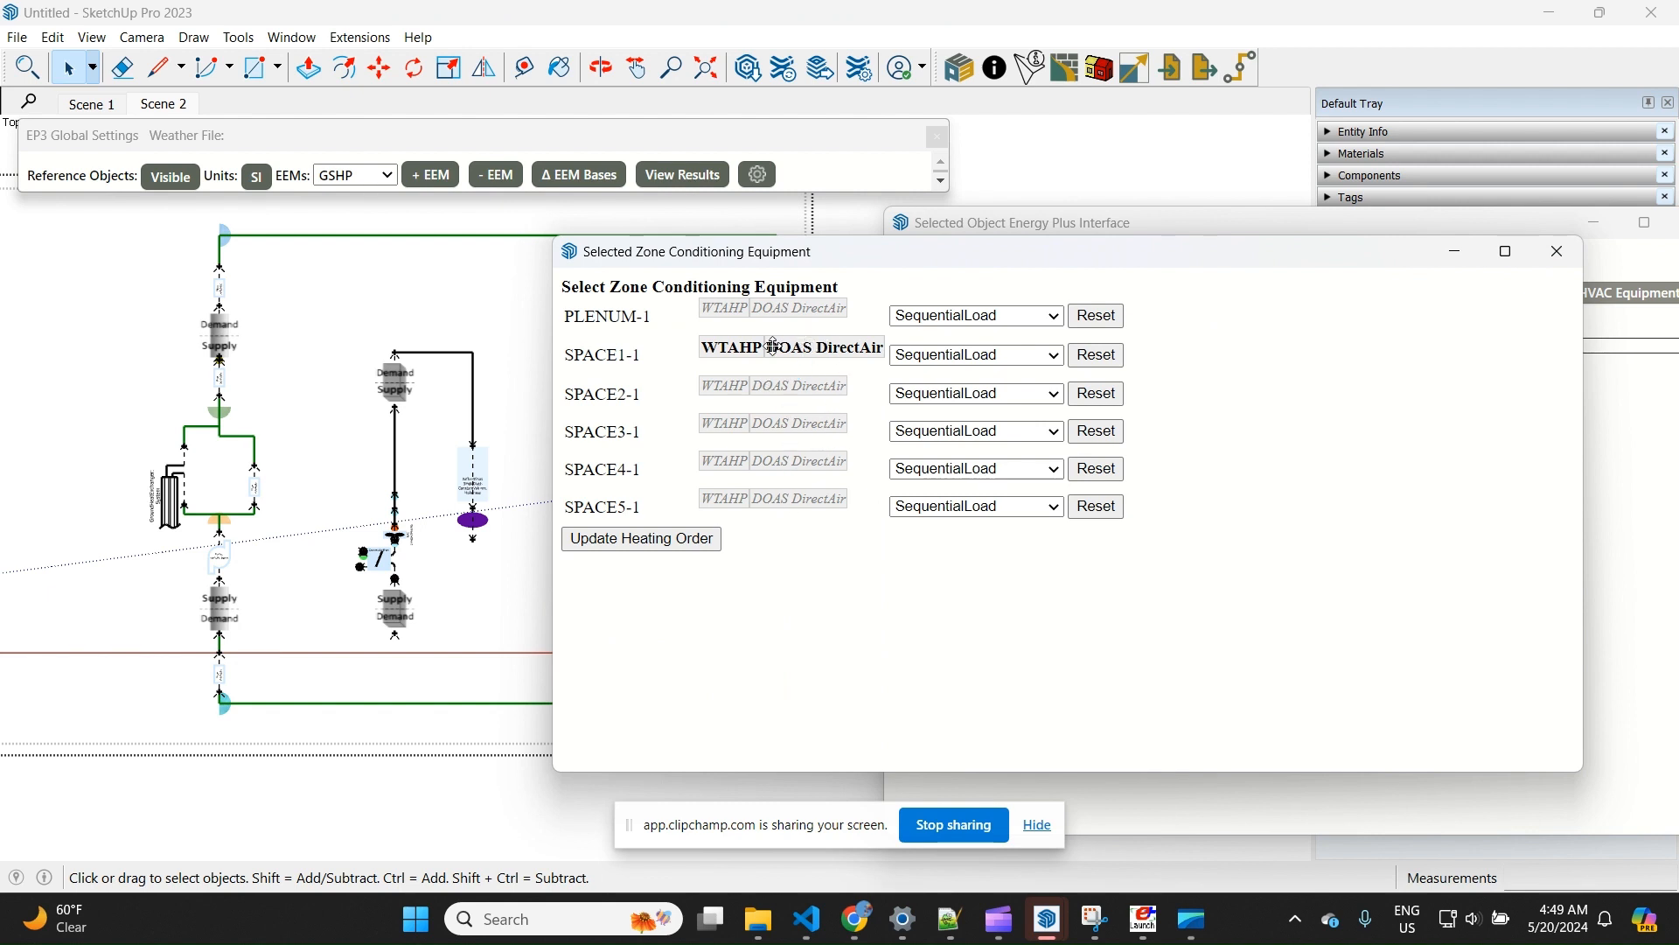
click(784, 384)
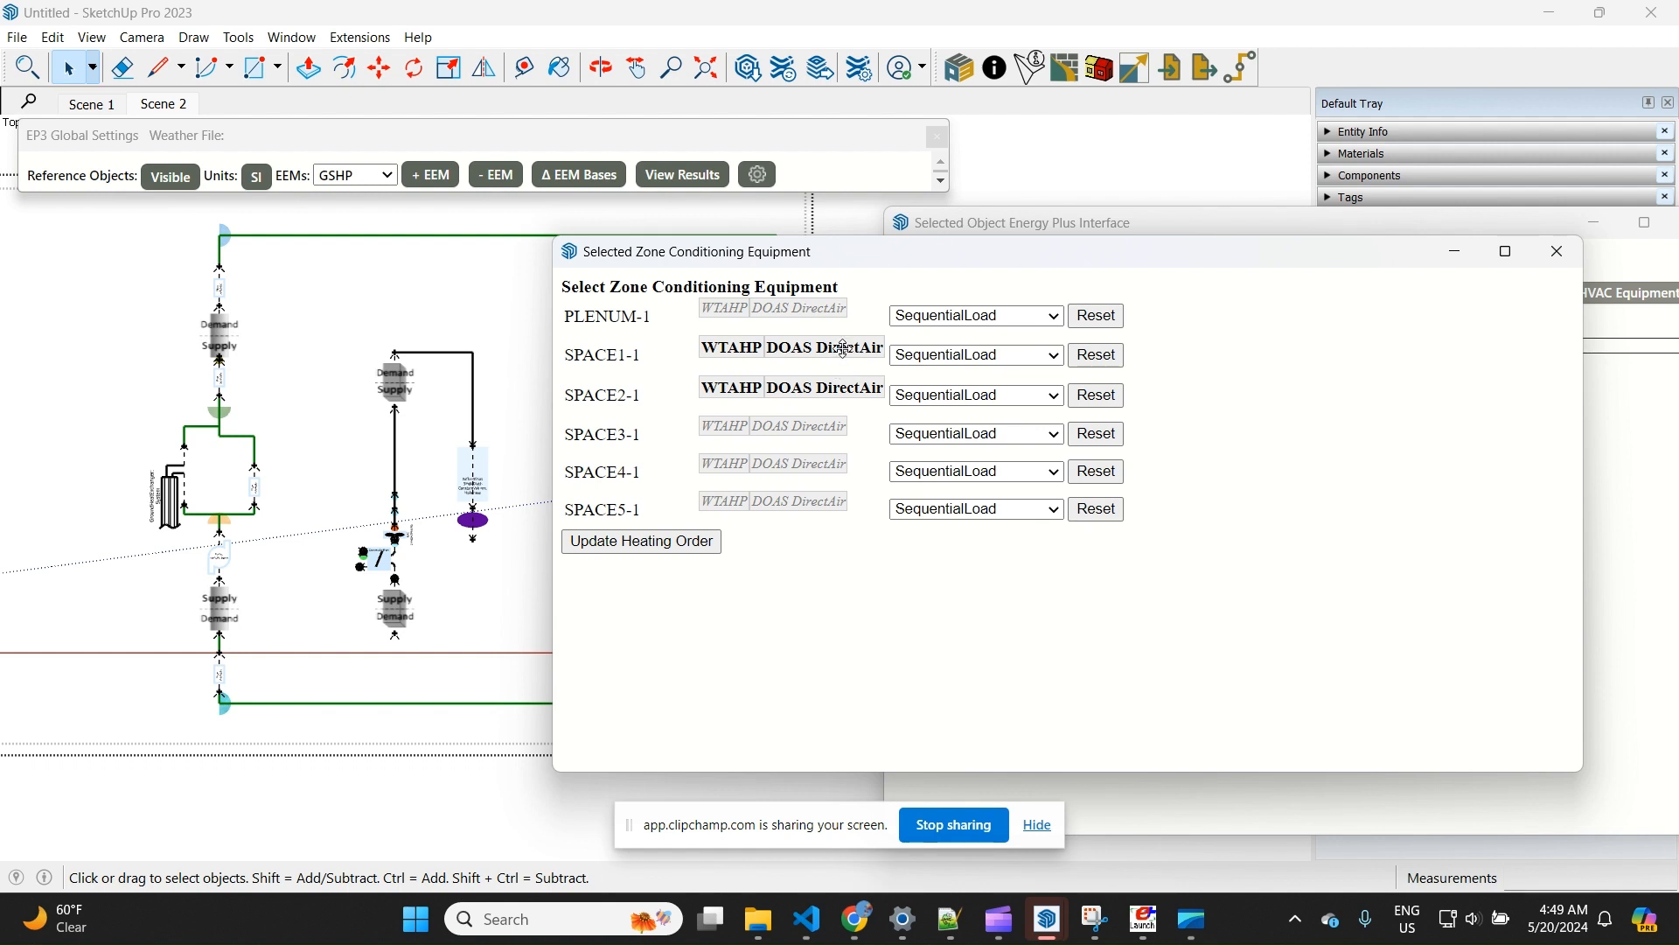
Assign both equipment items to SPACE3-1, SPACE4-1 and SPACE5-1, and order DOAS DirectAir before WTAHP in all five spaces
mouse_move(844, 348)
mouse_down()
mouse_move(700, 355)
mouse_move(855, 347)
mouse_move(840, 359)
mouse_up()
drag(740, 344, 856, 356)
drag(740, 347, 814, 349)
drag(733, 387, 852, 387)
drag(735, 426, 857, 453)
click(760, 431)
drag(739, 465, 781, 570)
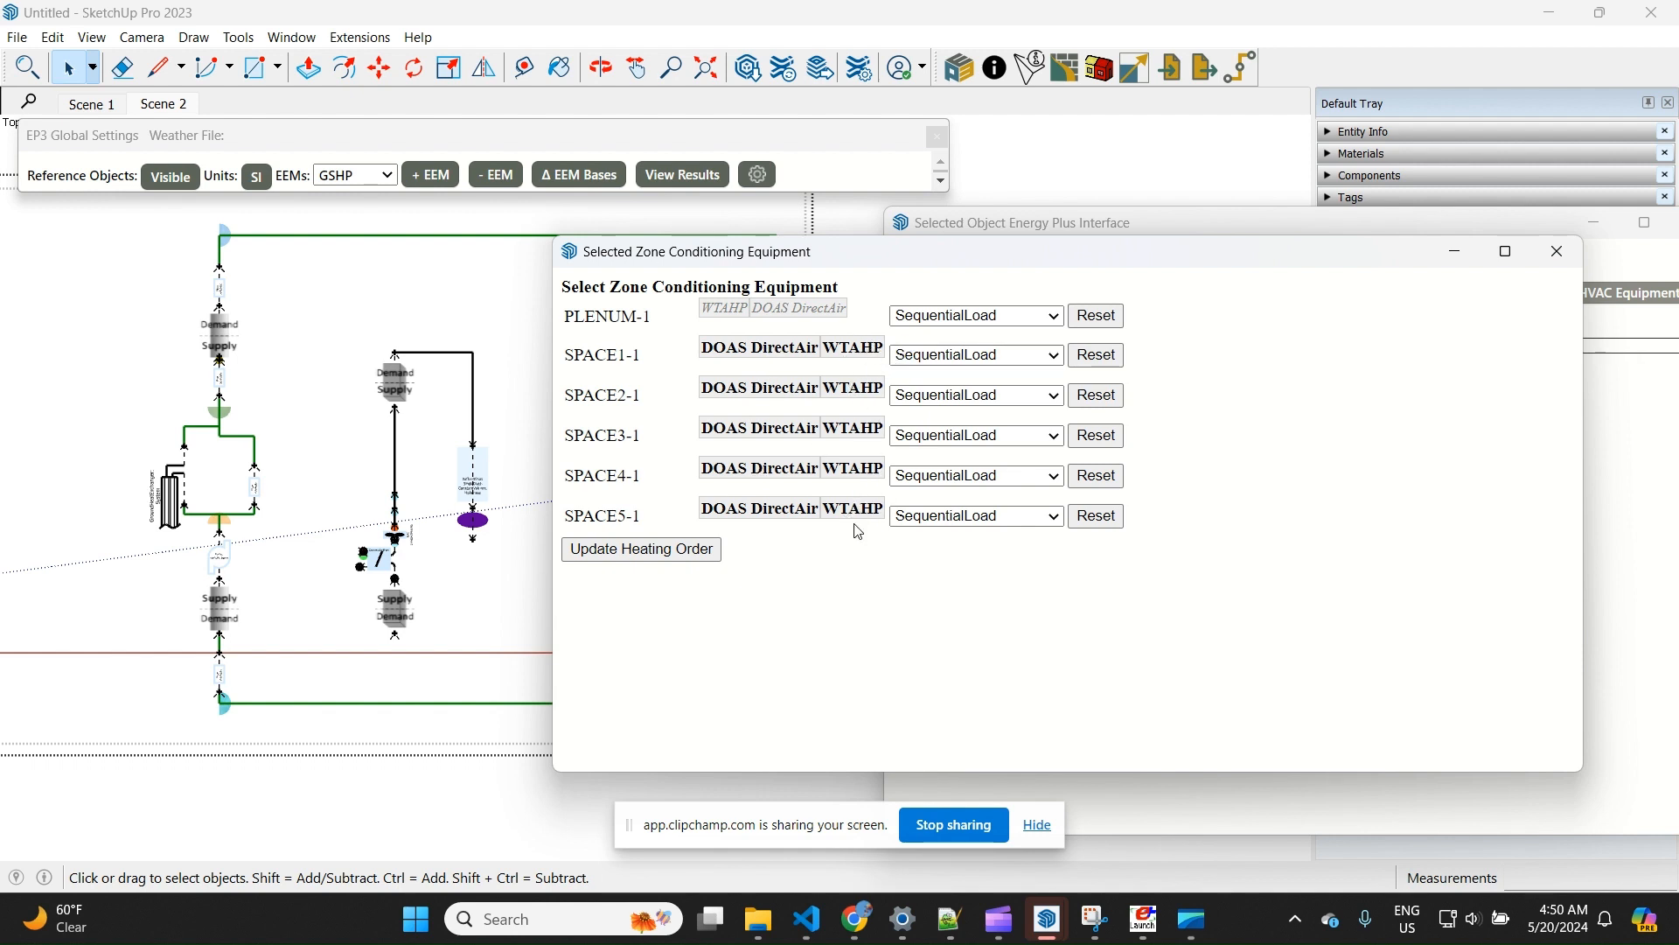
click(1572, 257)
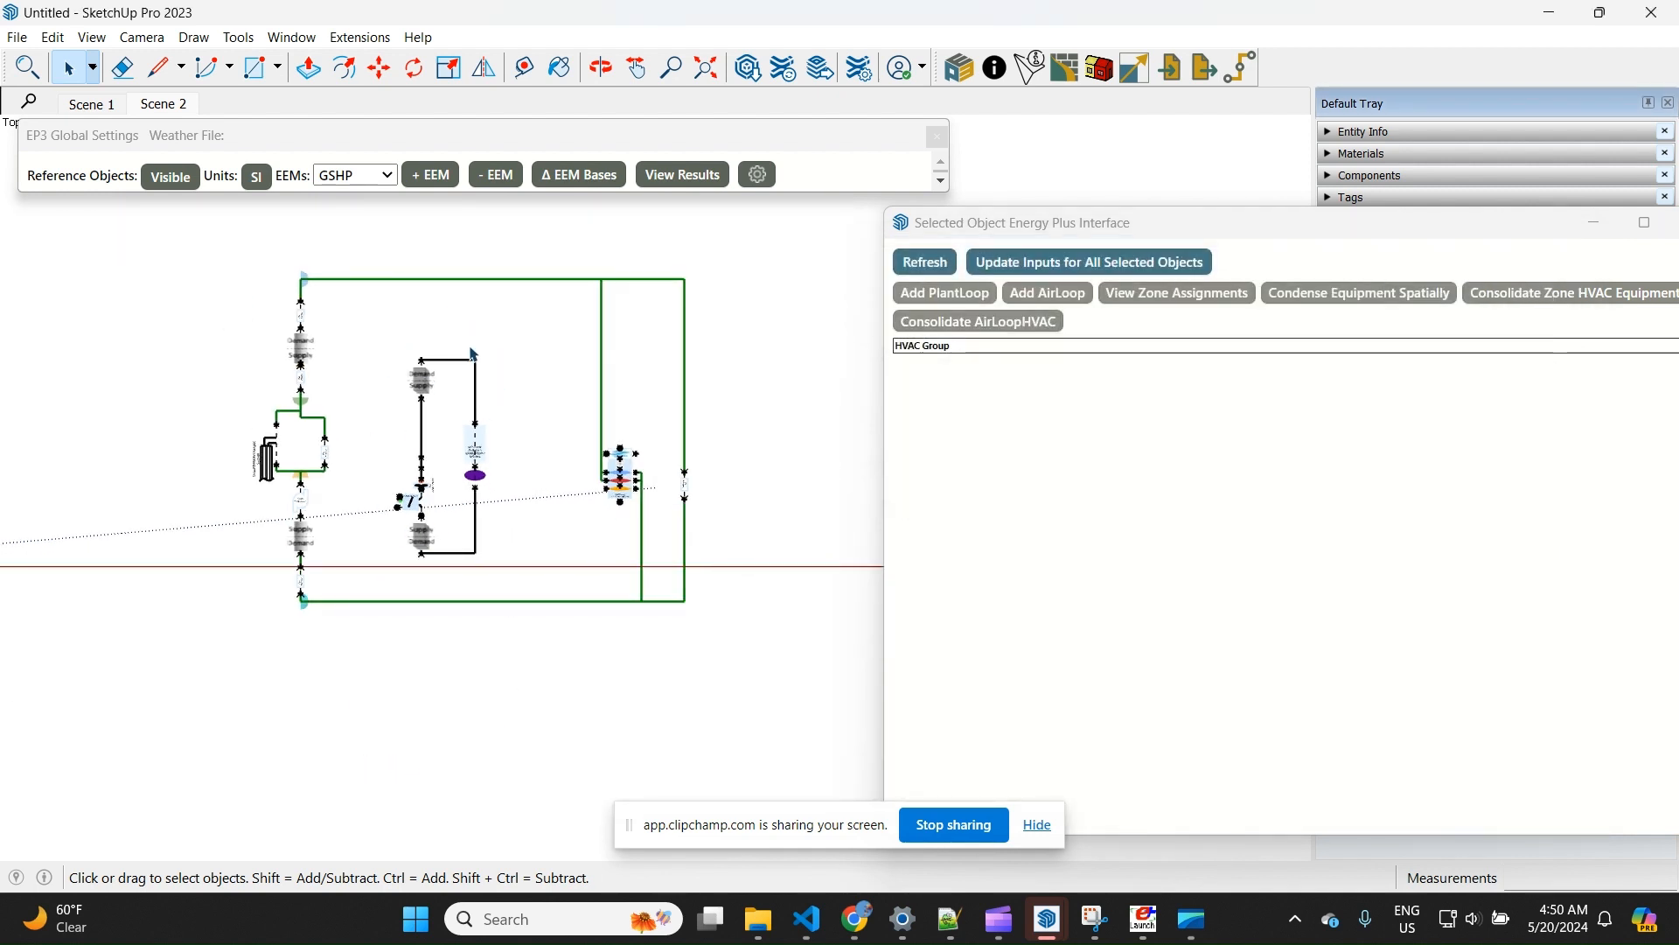
Switch the active EEM to VAVHVAC to display the variable air volume system
scroll(631, 618, down, 2)
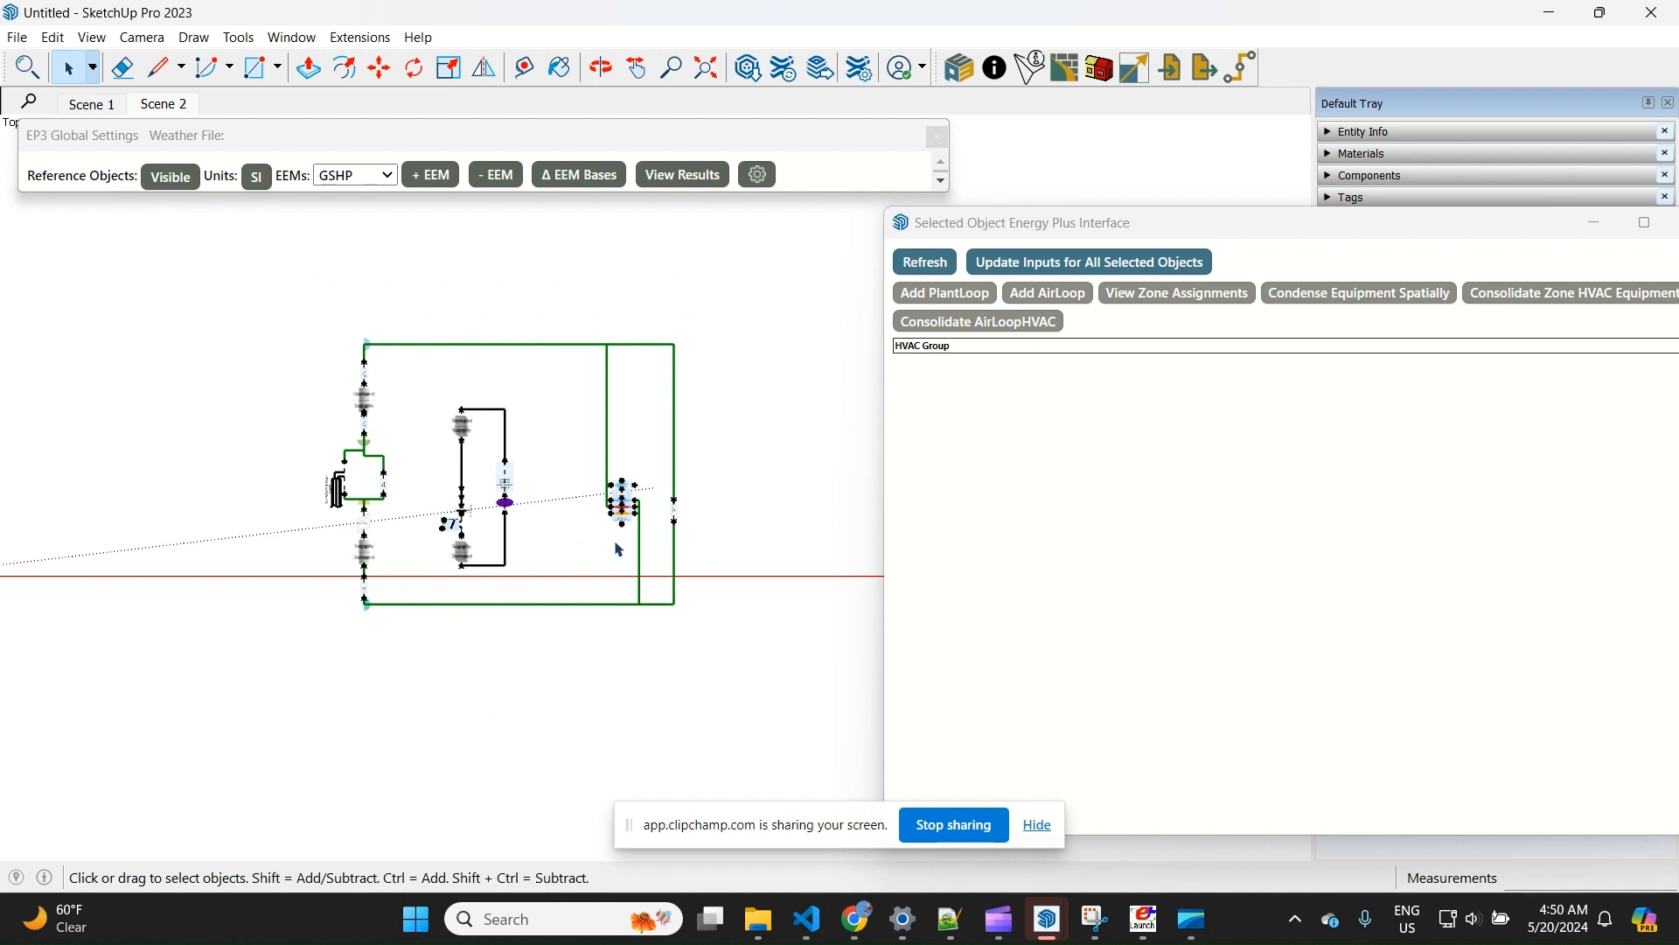
click(382, 187)
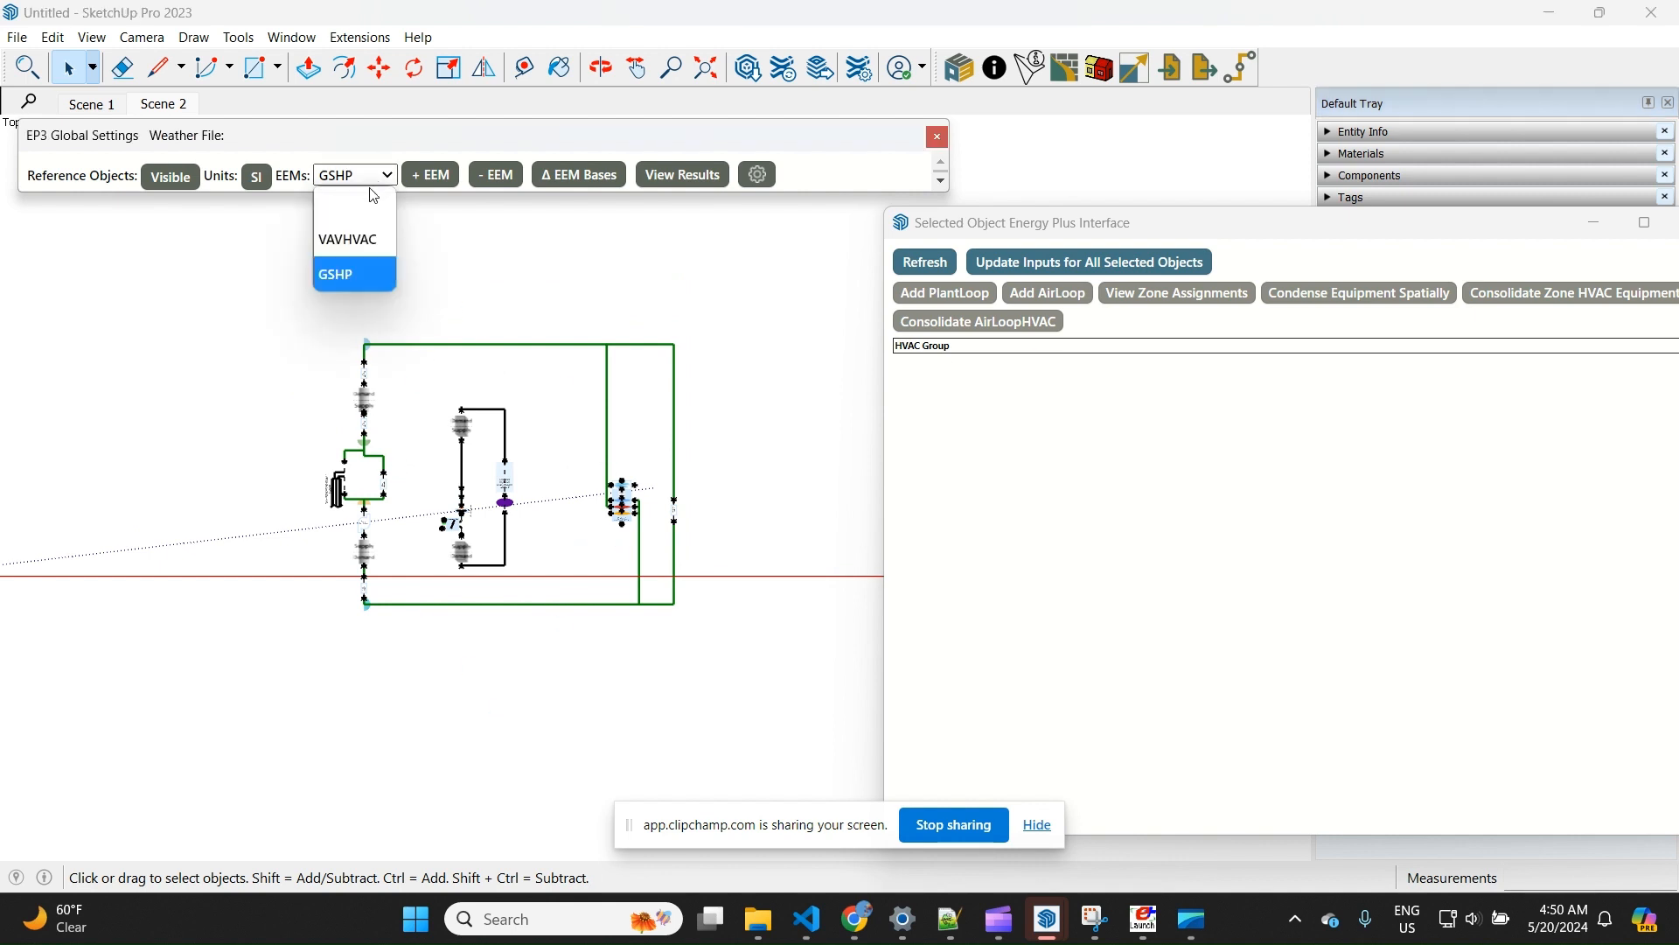
click(345, 233)
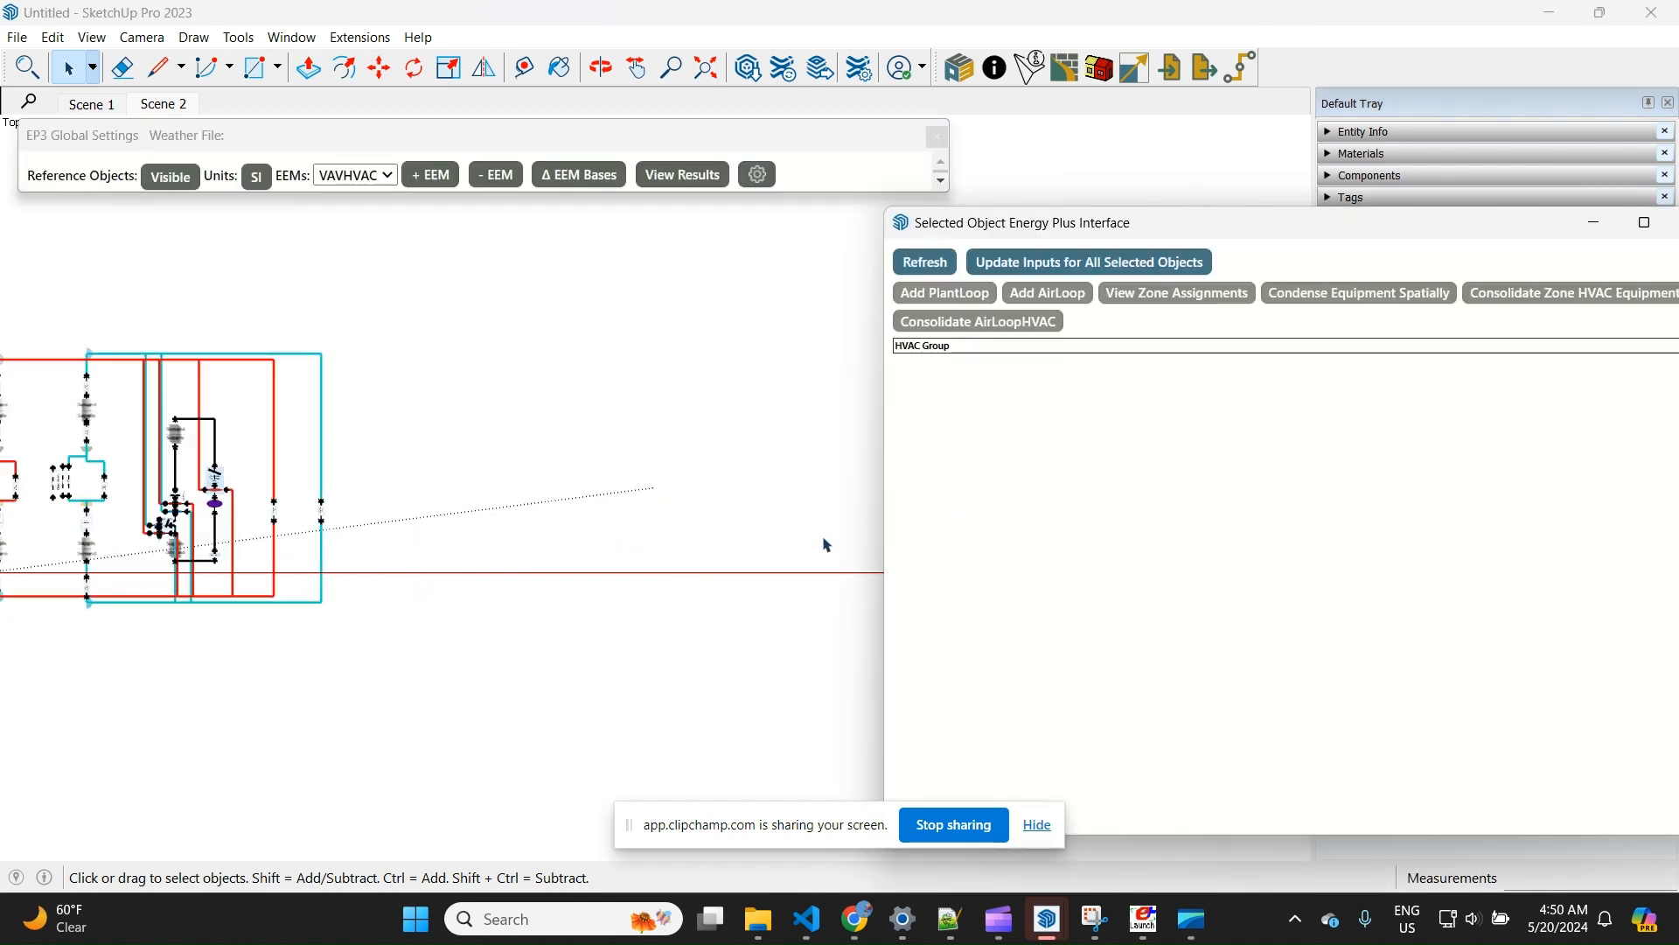
Return to Scene 1 and close the selected object's Energy Plus interface
click(84, 108)
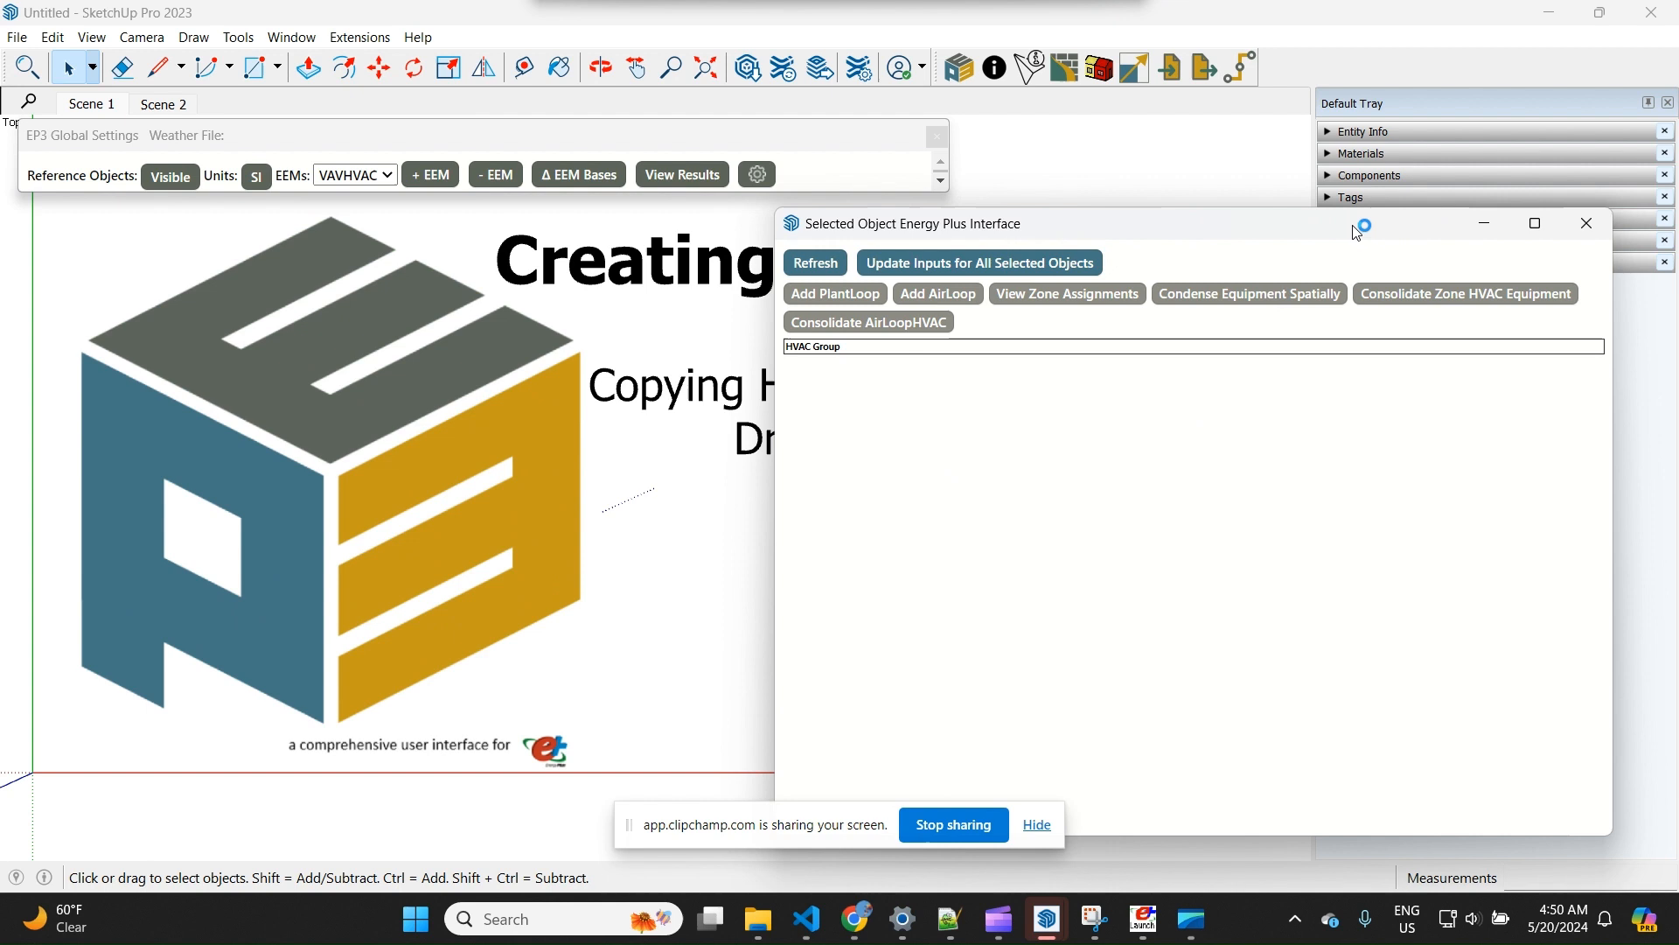
click(1587, 224)
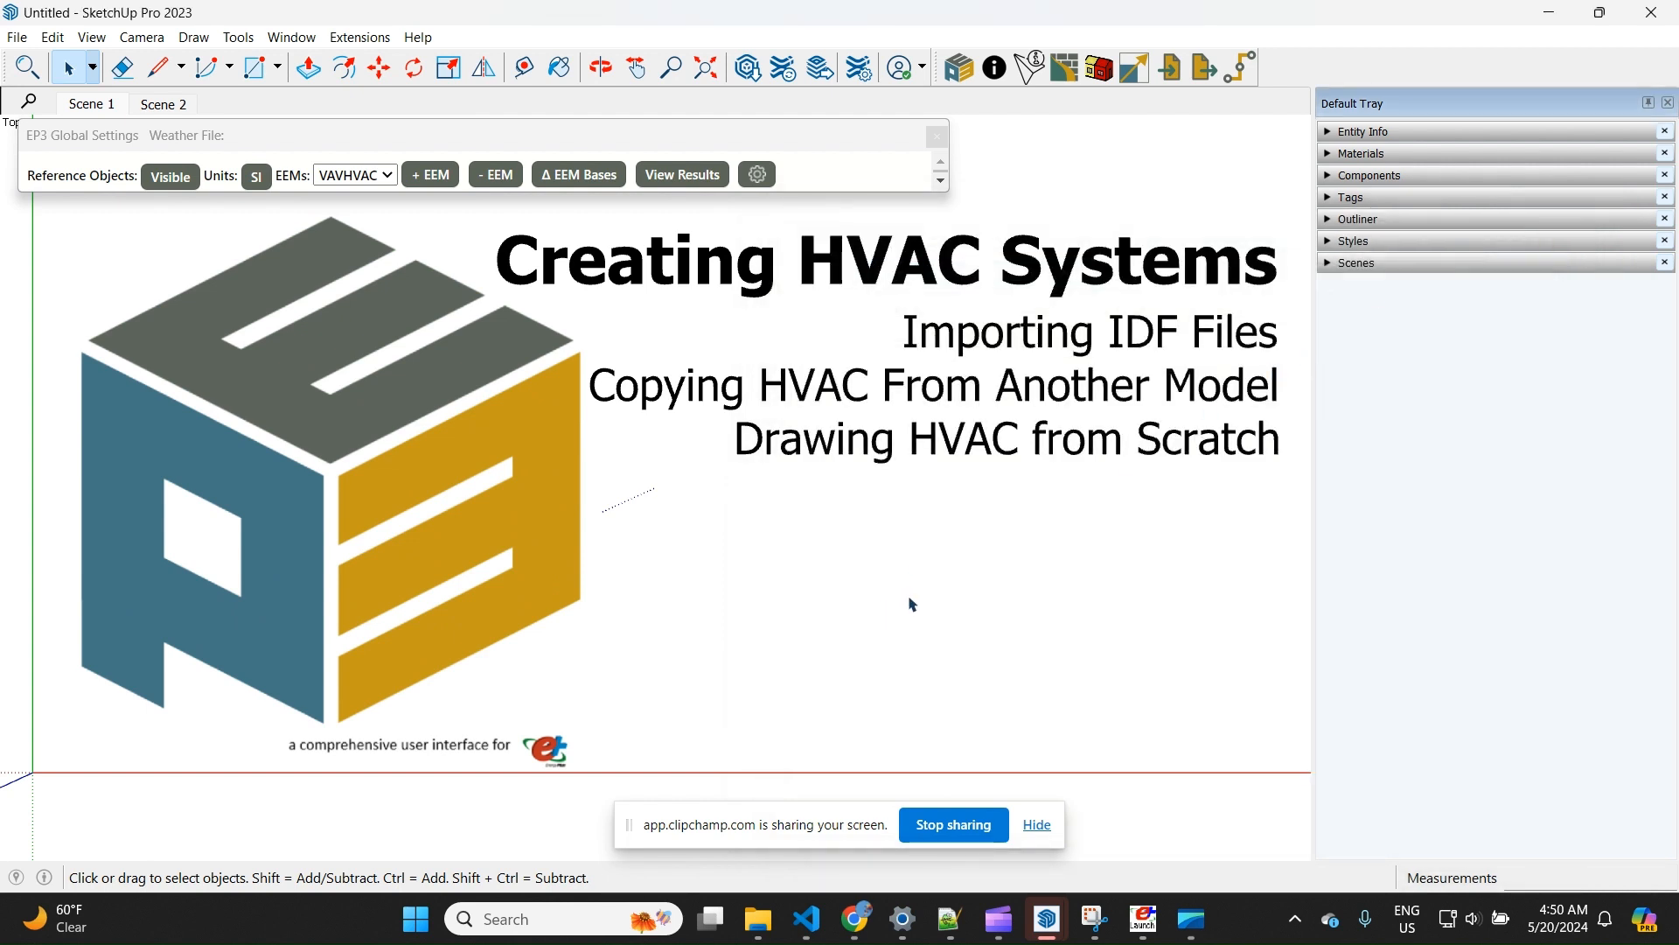